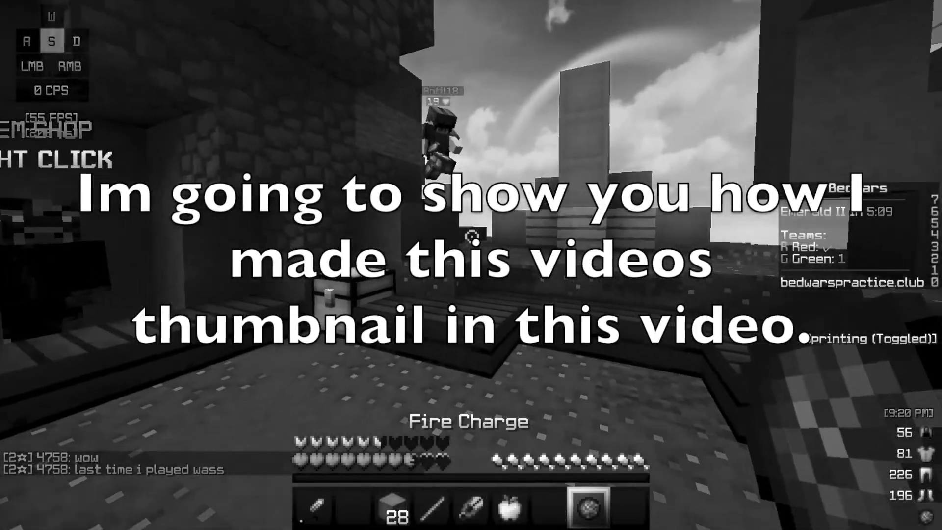
- Throw a fire charge at the last opponent, then attack them with the iron sword
{"action": "right_click", "coordinate": [471, 236]}
{"action": "key", "text": "1"}
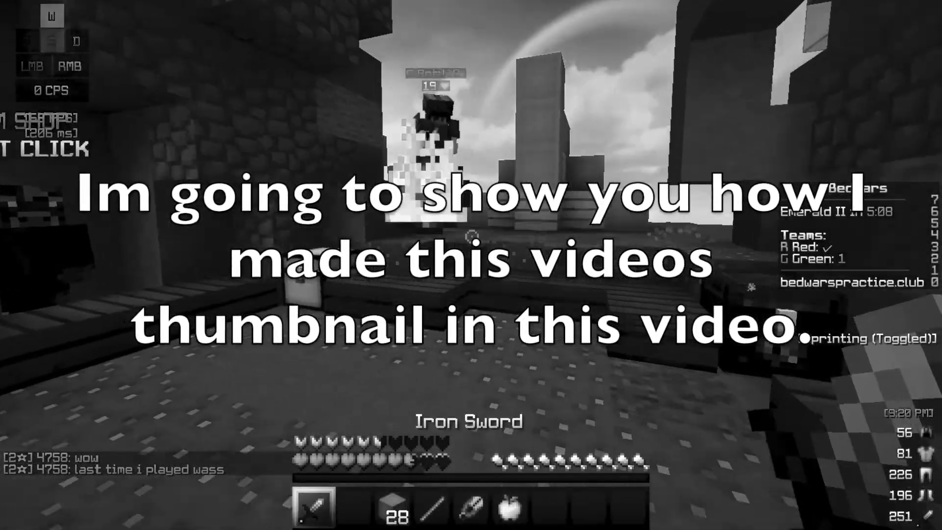
{"action": "key", "text": "w"}
{"action": "left_click", "coordinate": [471, 237]}
{"action": "left_click", "coordinate": [471, 236]}
{"action": "left_click", "coordinate": [472, 237]}
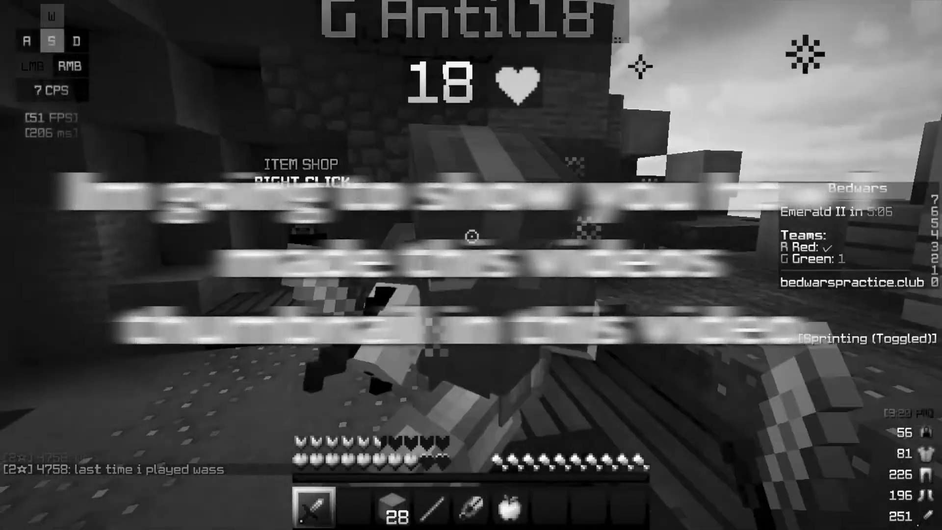
{"action": "left_click", "coordinate": [471, 237]}
{"action": "left_click", "coordinate": [471, 236]}
- Strafe and land the final sword hits to eliminate the opponent and win
{"action": "key", "text": "a"}
{"action": "left_click", "coordinate": [472, 236]}
{"action": "left_click", "coordinate": [472, 236]}
{"action": "left_click", "coordinate": [471, 236]}
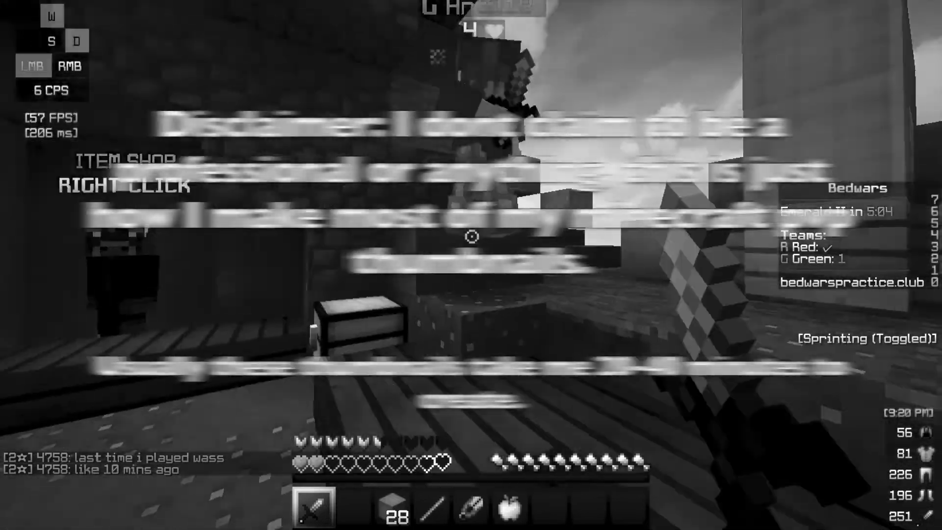
{"action": "left_click", "coordinate": [471, 236]}
{"action": "left_click", "coordinate": [471, 236]}
{"action": "left_click", "coordinate": [471, 236]}
{"action": "left_click", "coordinate": [471, 236]}
{"action": "key", "text": "a"}
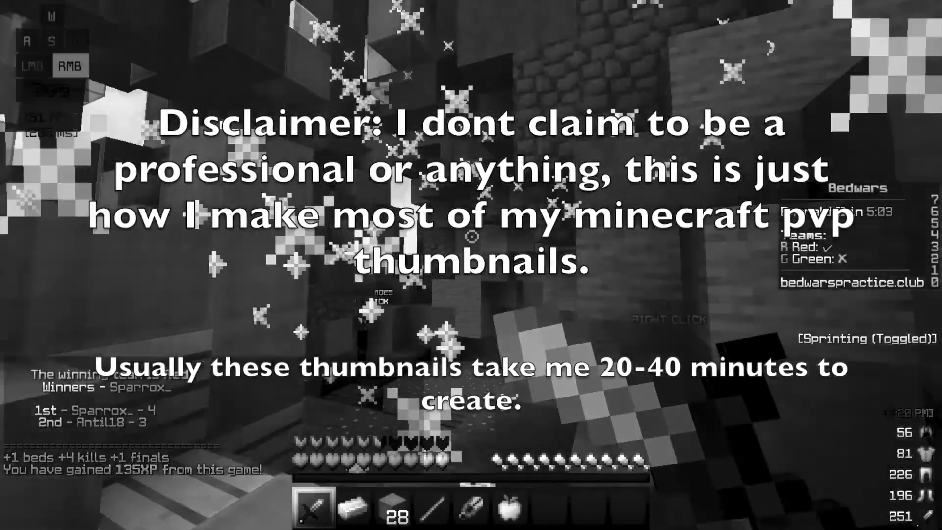
{"action": "right_click", "coordinate": [472, 236]}
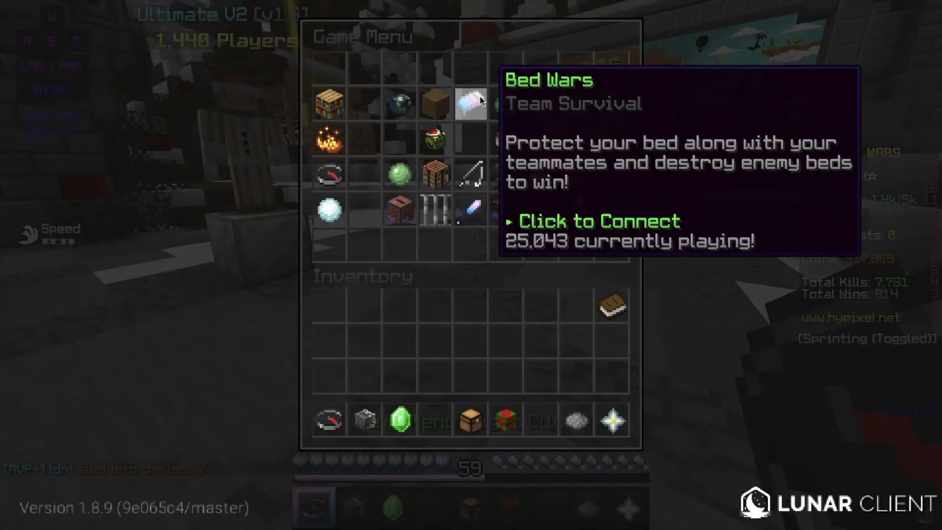
- Pick the 3v3v3 Dreamgrove Bed Wars game from Recent Games to load its replay
{"action": "key", "text": "Escape"}
{"action": "type", "text": "3"}
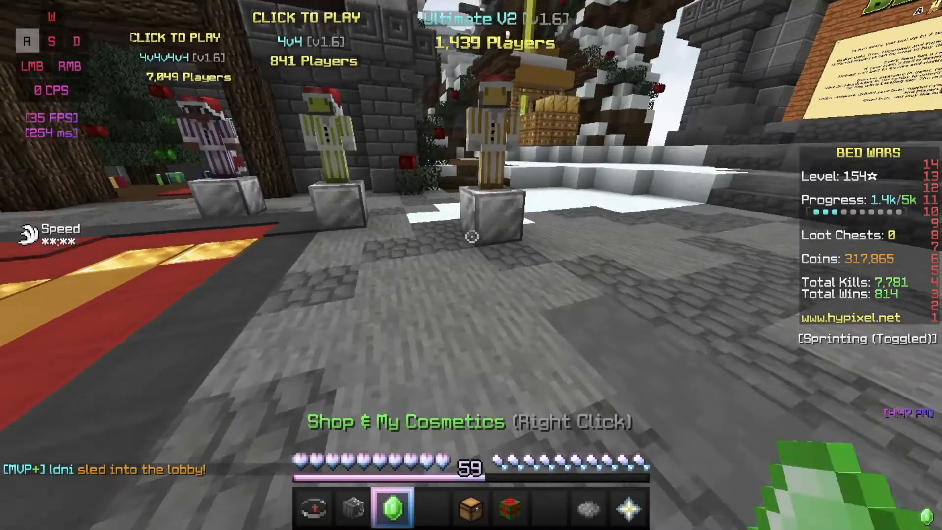
{"action": "type", "text": "/r"}
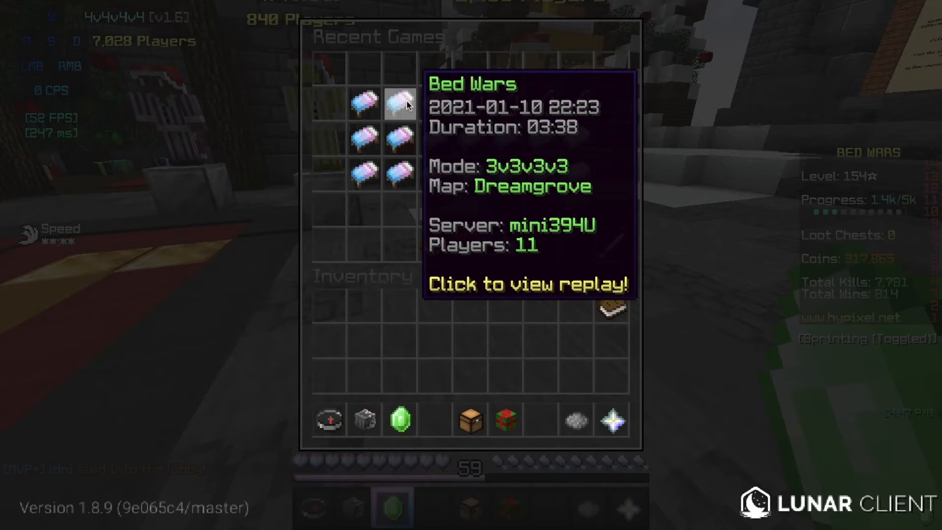
{"action": "left_click", "coordinate": [371, 102]}
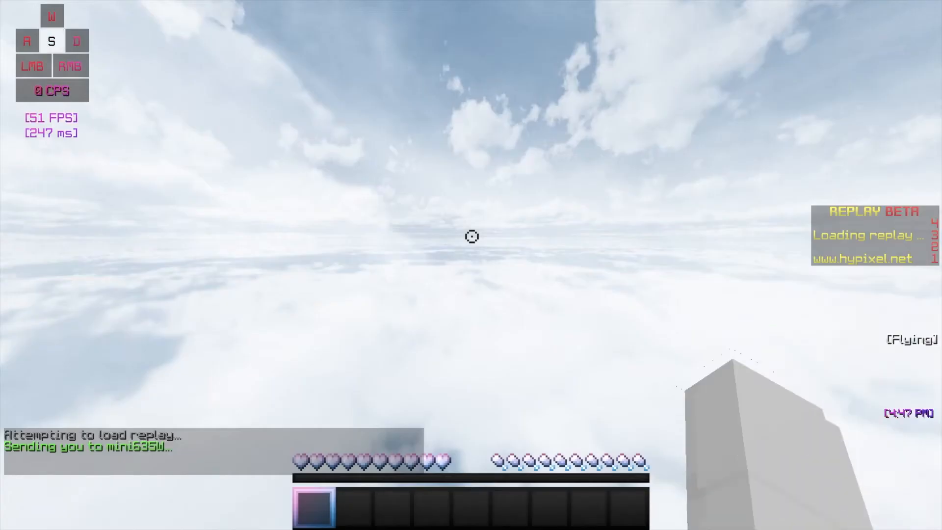
- Fly the replay camera out of the player and over the Dreamgrove islands
{"action": "key", "text": "d"}
{"action": "key", "text": "w"}
{"action": "scroll", "coordinate": [472, 237], "scroll_direction": "down", "scroll_amount": 3}
{"action": "key", "text": "d"}
{"action": "key", "text": "a"}
{"action": "key", "text": "s"}
{"action": "key", "text": "shift"}
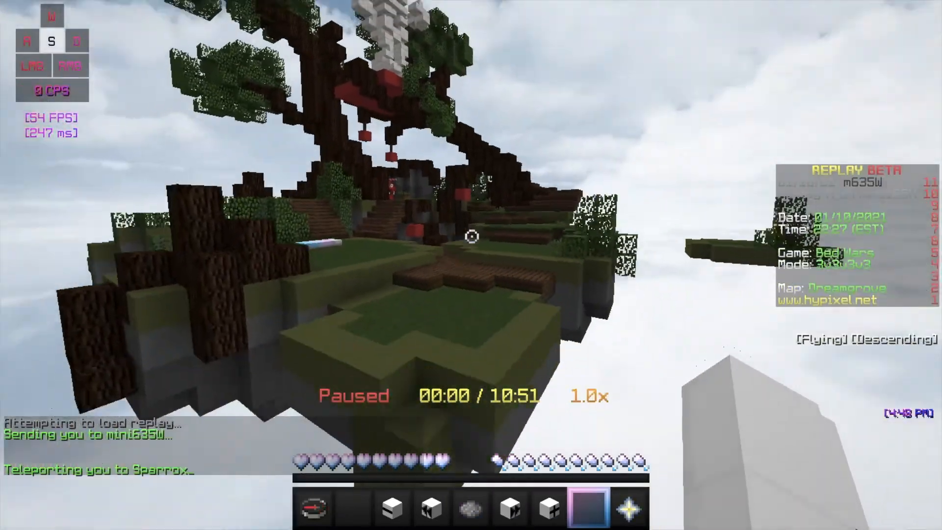
{"action": "key", "text": "w"}
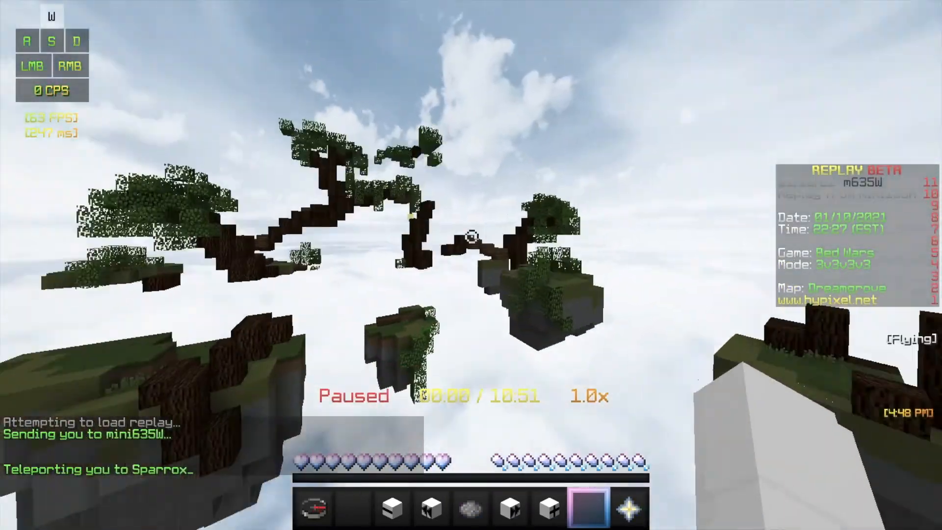
{"action": "key", "text": "shift"}
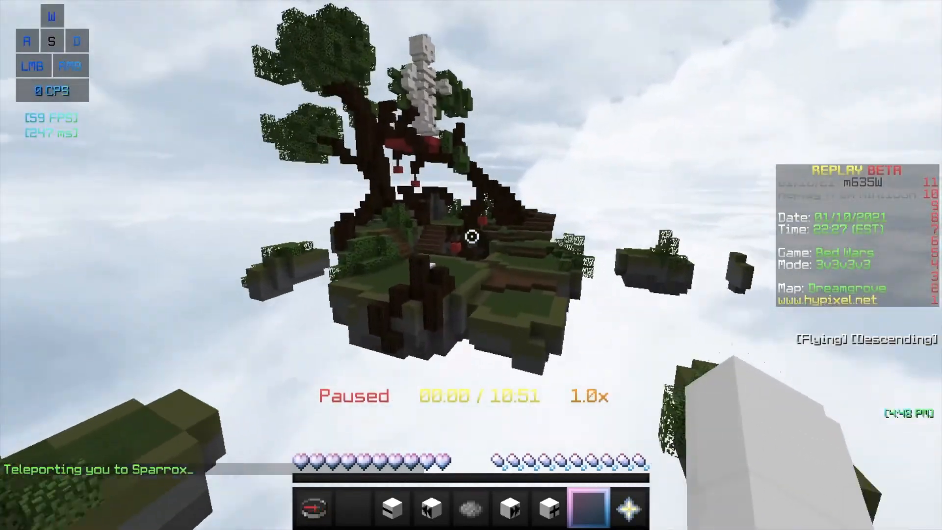
- Reposition the camera around neighbouring islands and swing it toward the tree island
{"action": "key", "text": "d"}
{"action": "key", "text": "w"}
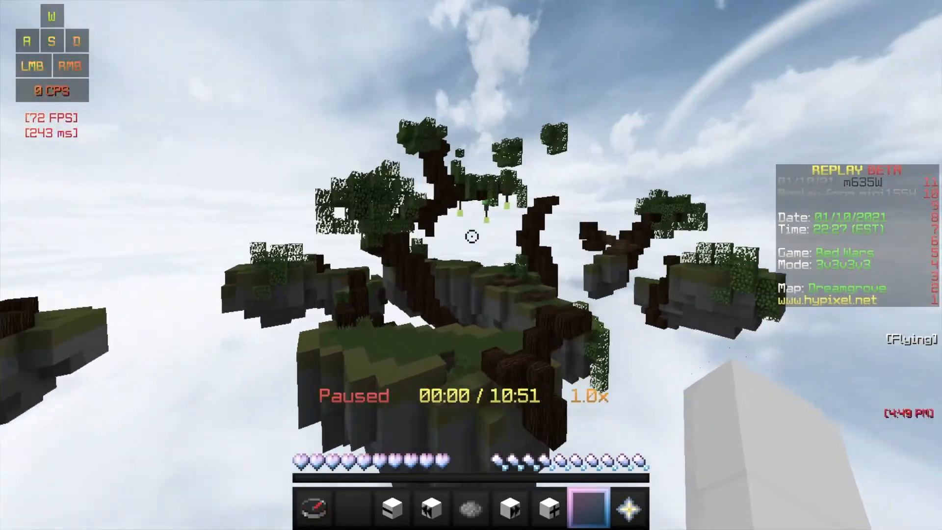
{"action": "key", "text": "s"}
{"action": "key", "text": "shift"}
{"action": "key", "text": "w"}
{"action": "key", "text": "d"}
{"action": "key", "text": "a"}
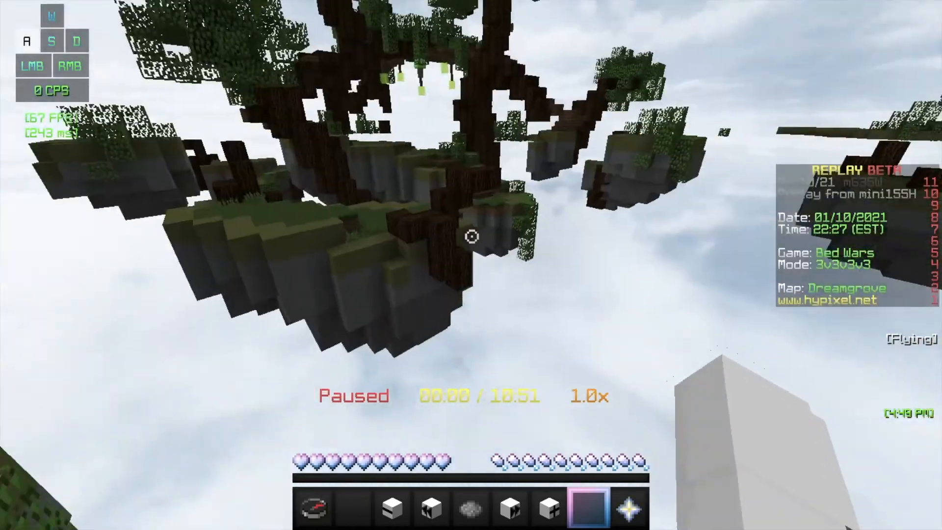
{"action": "key", "text": "w"}
{"action": "key", "text": "s"}
{"action": "key", "text": "d"}
{"action": "key", "text": "shift"}
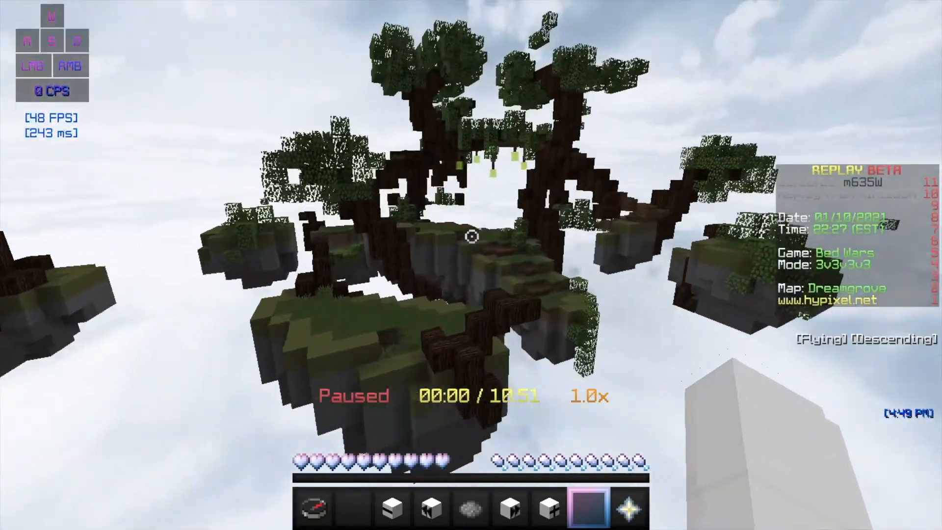
{"action": "key", "text": "a"}
{"action": "key", "text": "d"}
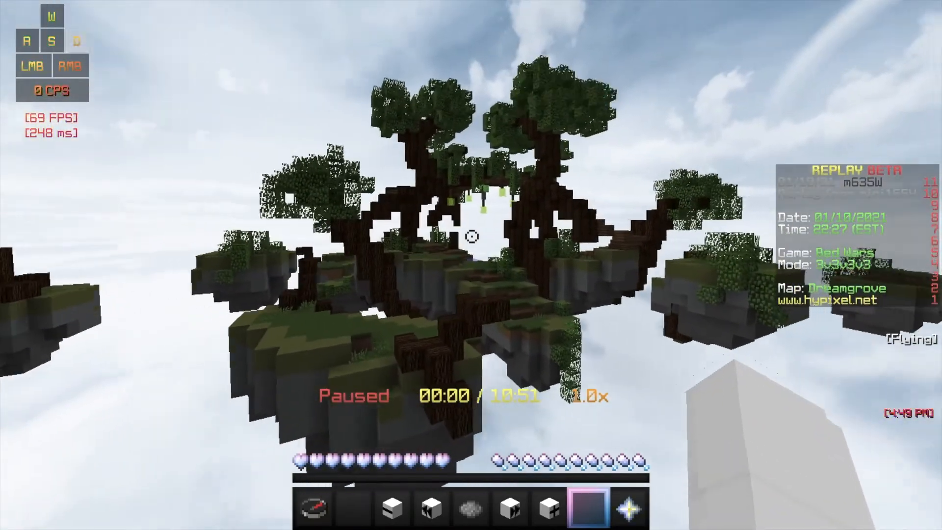
{"action": "key", "text": "s"}
{"action": "key", "text": "shift"}
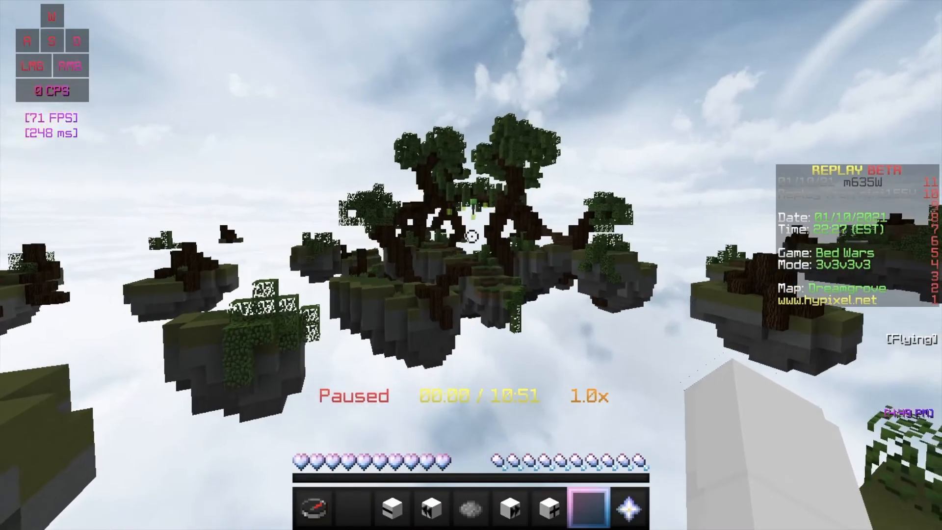
{"action": "key", "text": "w"}
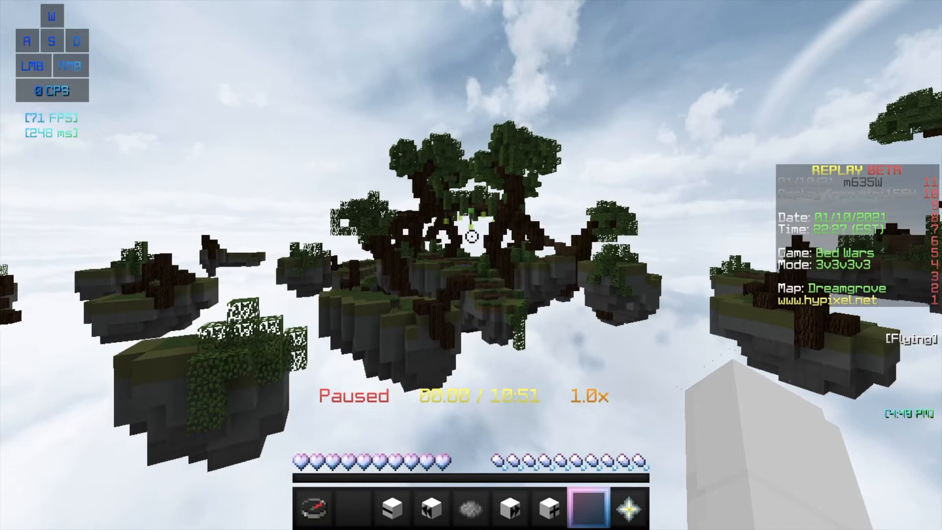
- Drop the camera below the islands and circle the central tree island to frame it
{"action": "key", "text": "shift"}
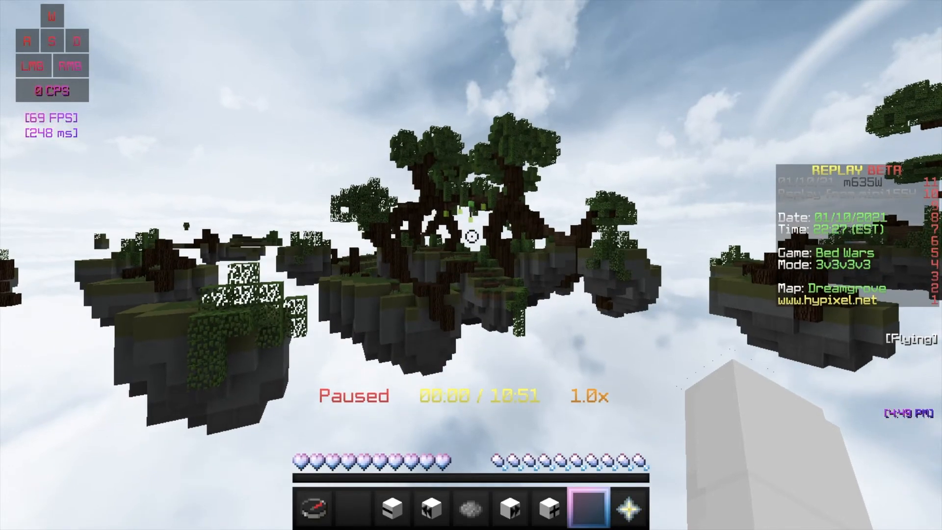
{"action": "key", "text": "w"}
{"action": "key", "text": "a"}
{"action": "key", "text": "s"}
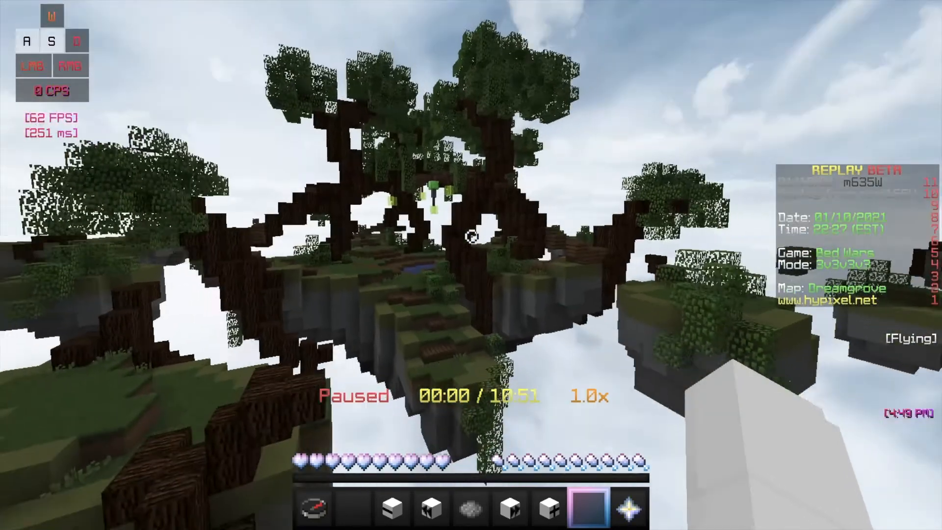
{"action": "key", "text": "s"}
{"action": "key", "text": "a"}
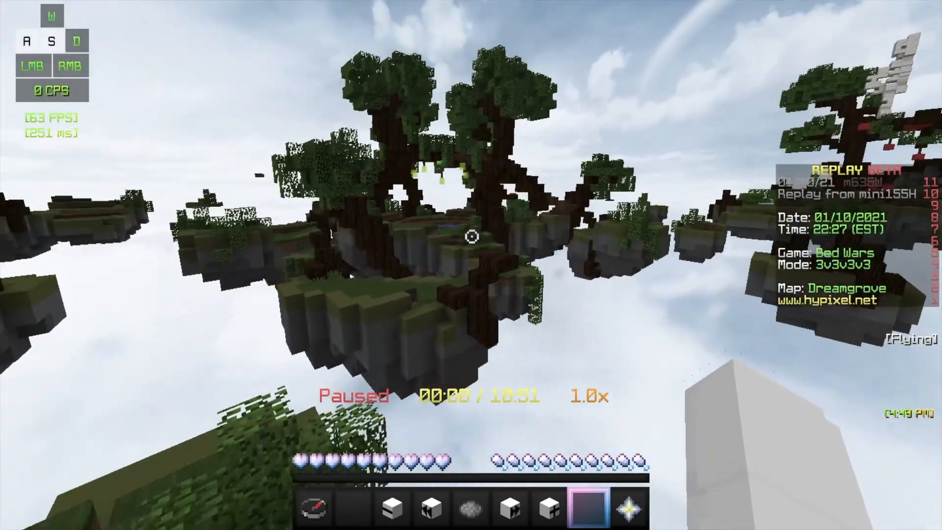
{"action": "scroll", "coordinate": [472, 236], "scroll_direction": "up", "scroll_amount": 3}
{"action": "key", "text": "d"}
{"action": "key", "text": "w"}
{"action": "scroll", "coordinate": [471, 237], "scroll_direction": "down", "scroll_amount": 3}
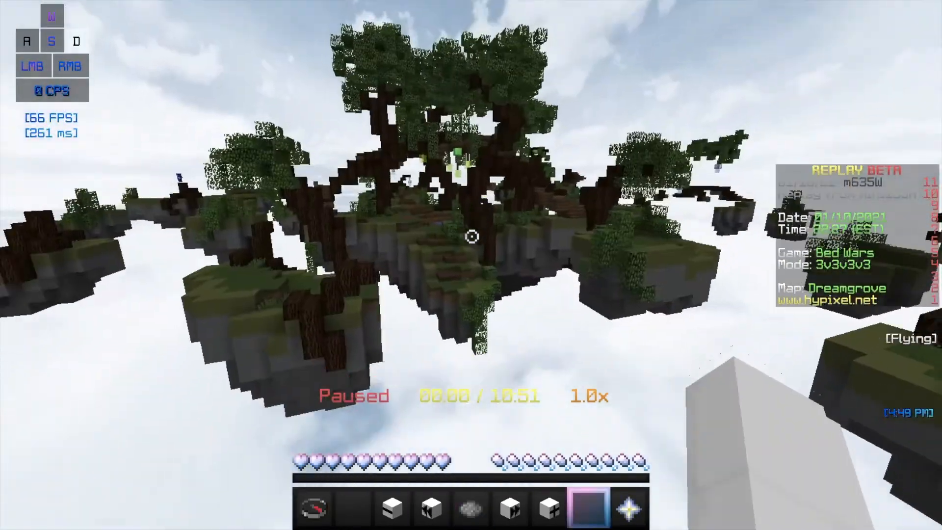
{"action": "key", "text": "a"}
{"action": "key", "text": "s"}
{"action": "key", "text": "d"}
{"action": "key", "text": "s"}
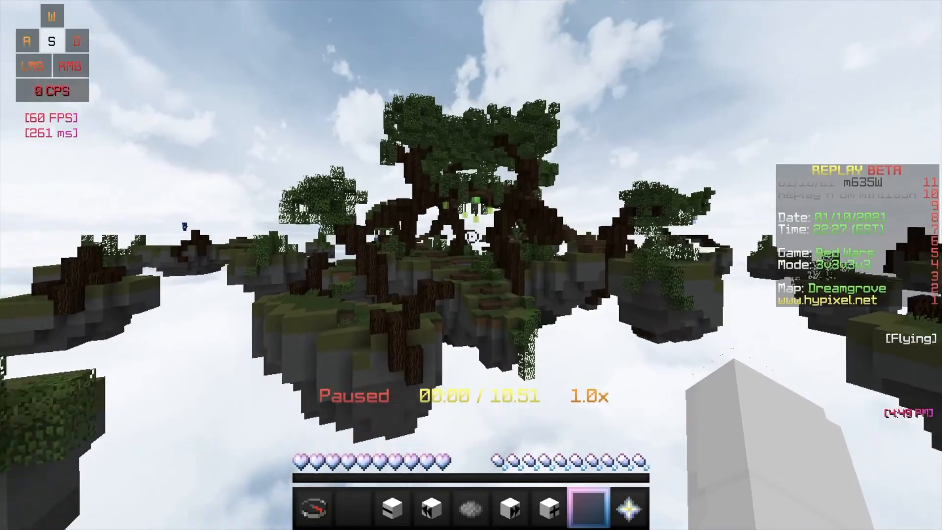
{"action": "key", "text": "d"}
{"action": "key", "text": "w"}
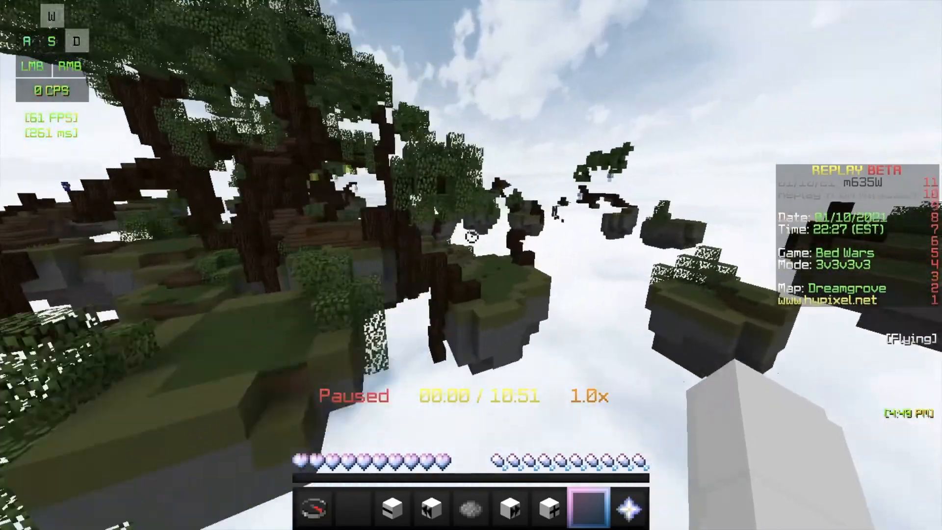
{"action": "key", "text": "s"}
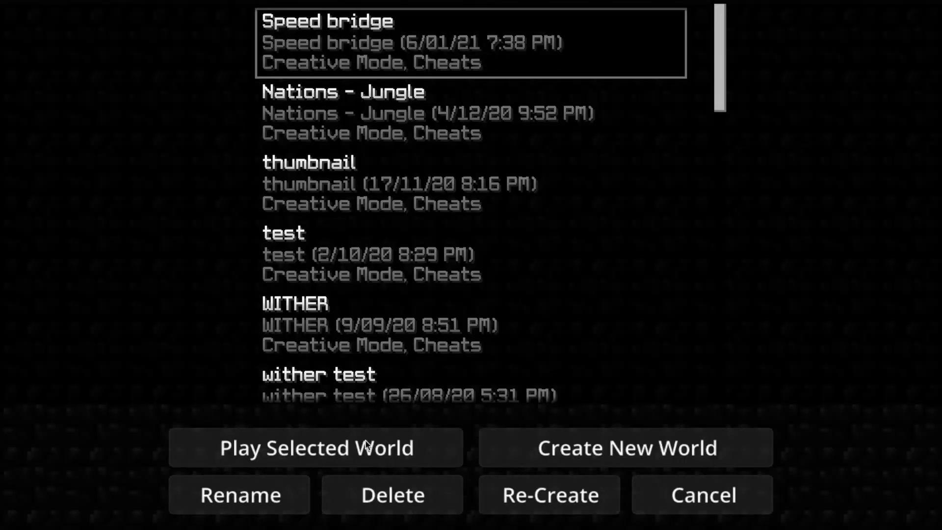
- Load the Speed bridge creative world from the singleplayer list
{"action": "left_click", "coordinate": [297, 451]}
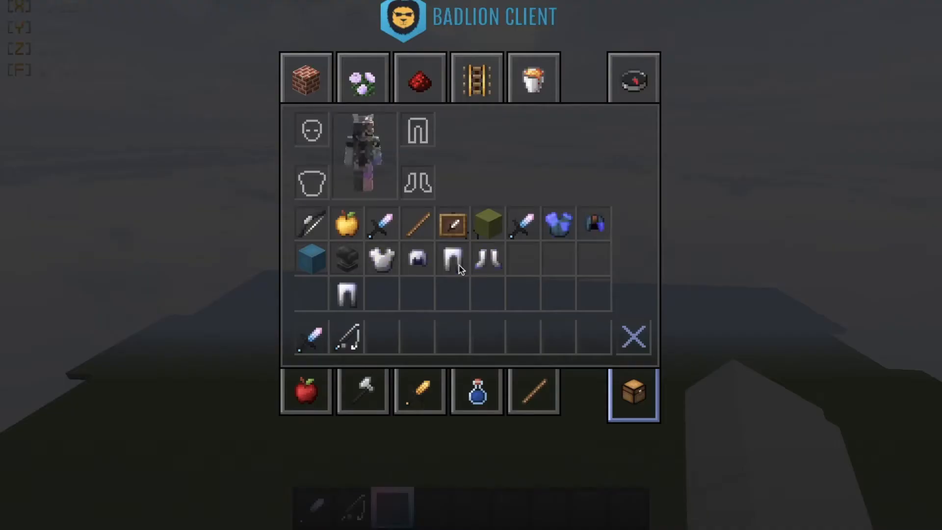
- Search the creative items for 'craft' and put a crafting table in the hotbar
{"action": "left_click", "coordinate": [363, 392]}
{"action": "left_click", "coordinate": [422, 390]}
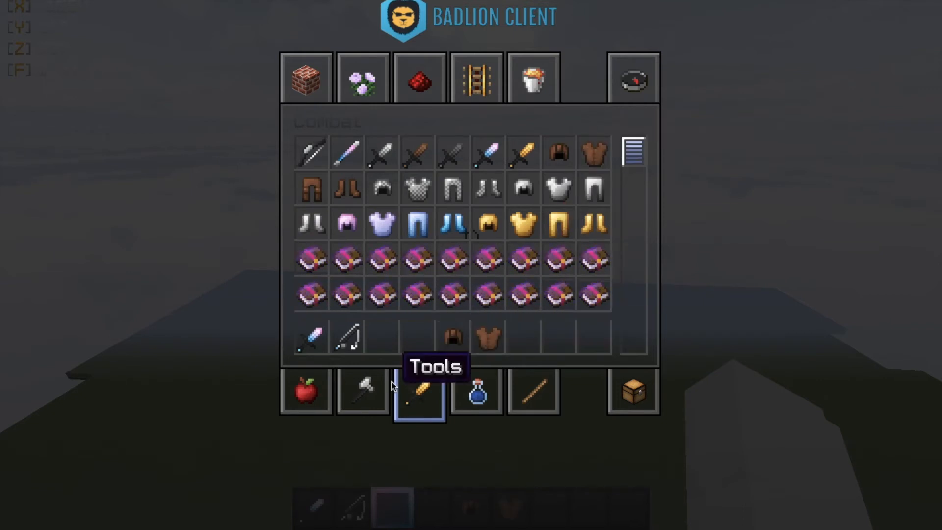
{"action": "left_click", "coordinate": [613, 62]}
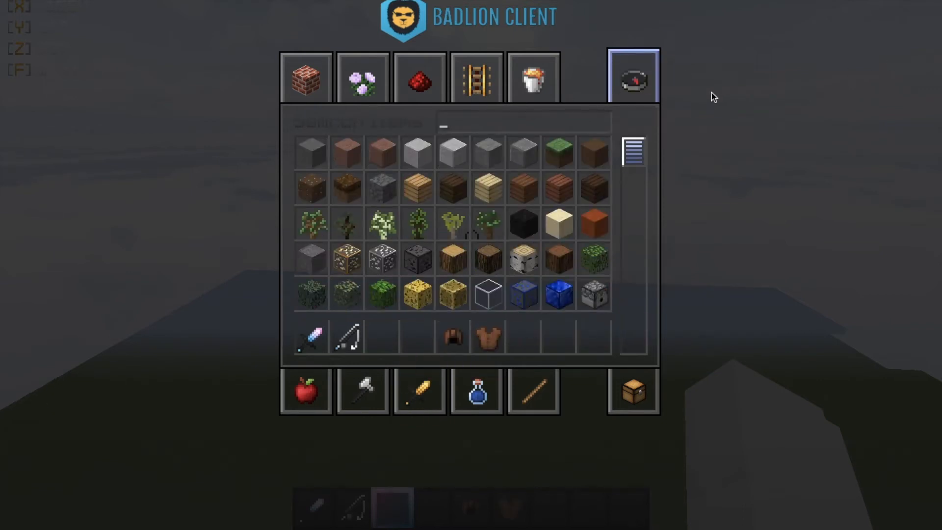
{"action": "type", "text": "red"}
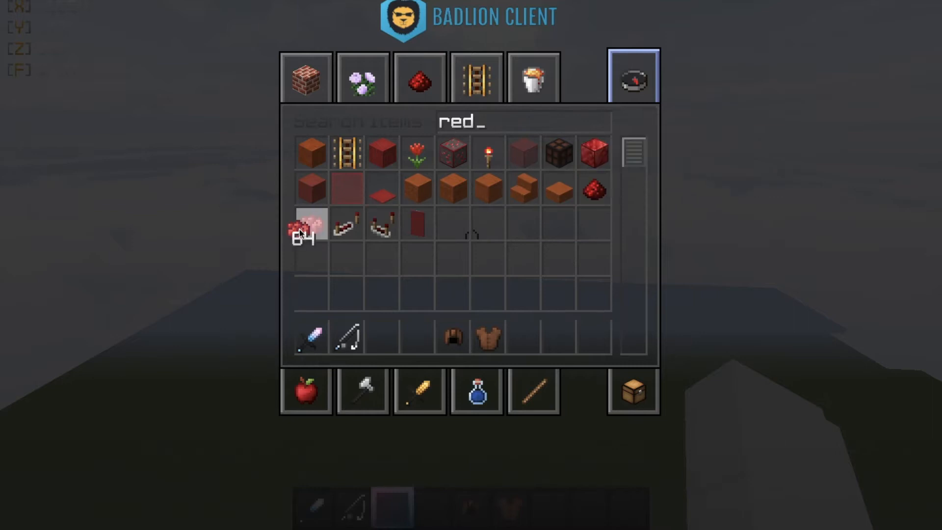
{"action": "key", "text": "BackSpace"}
{"action": "key", "text": "BackSpace"}
{"action": "key", "text": "BackSpace"}
{"action": "type", "text": "cr"}
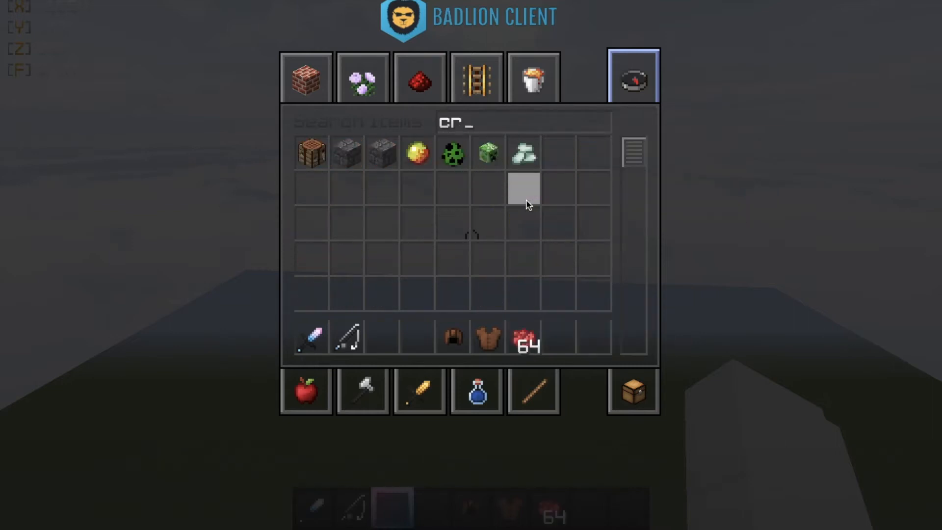
{"action": "type", "text": "aft"}
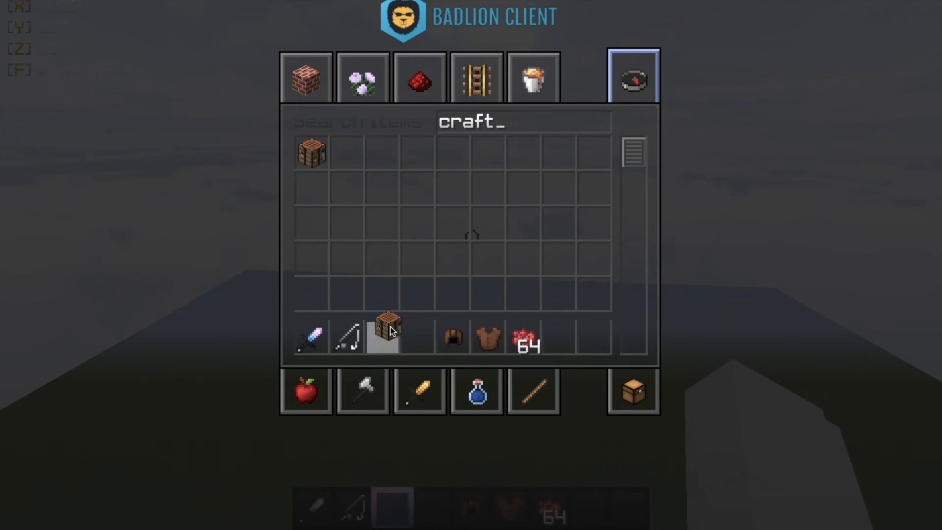
{"action": "left_click", "coordinate": [391, 332]}
- Search 'anv' to add an anvil, then add the Fire Aspect II book from Combat
{"action": "key", "text": "BackSpace"}
{"action": "key", "text": "BackSpace"}
{"action": "key", "text": "BackSpace"}
{"action": "key", "text": "BackSpace"}
{"action": "key", "text": "BackSpace"}
{"action": "type", "text": "anv"}
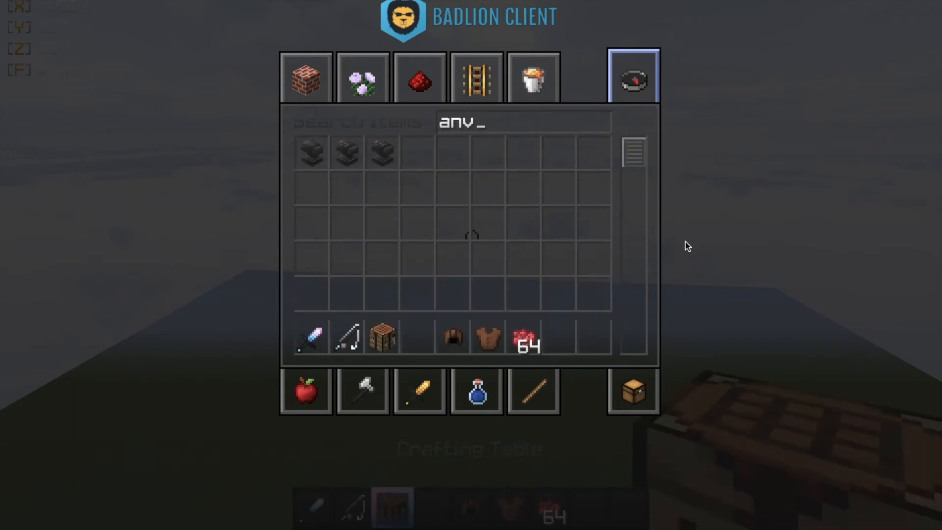
{"action": "left_click", "coordinate": [311, 153]}
{"action": "left_click", "coordinate": [564, 332]}
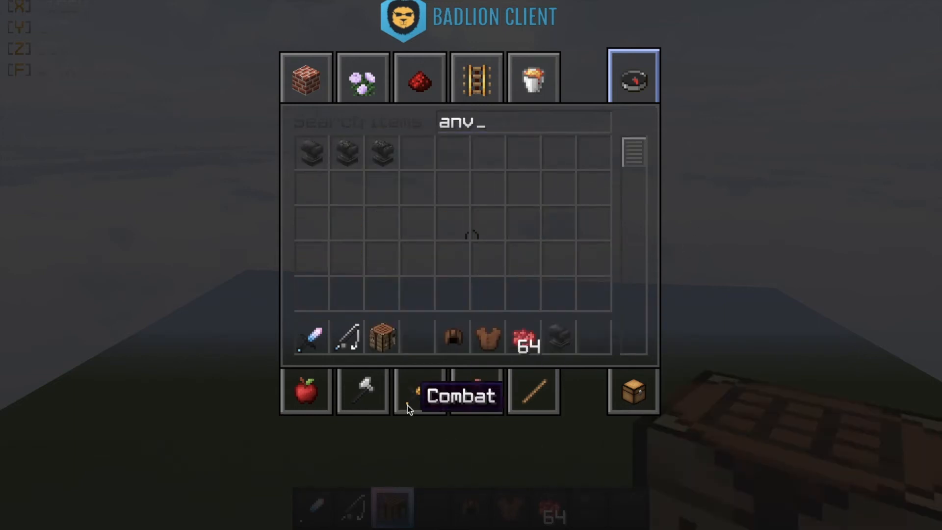
{"action": "left_click", "coordinate": [414, 395]}
{"action": "left_click", "coordinate": [418, 336]}
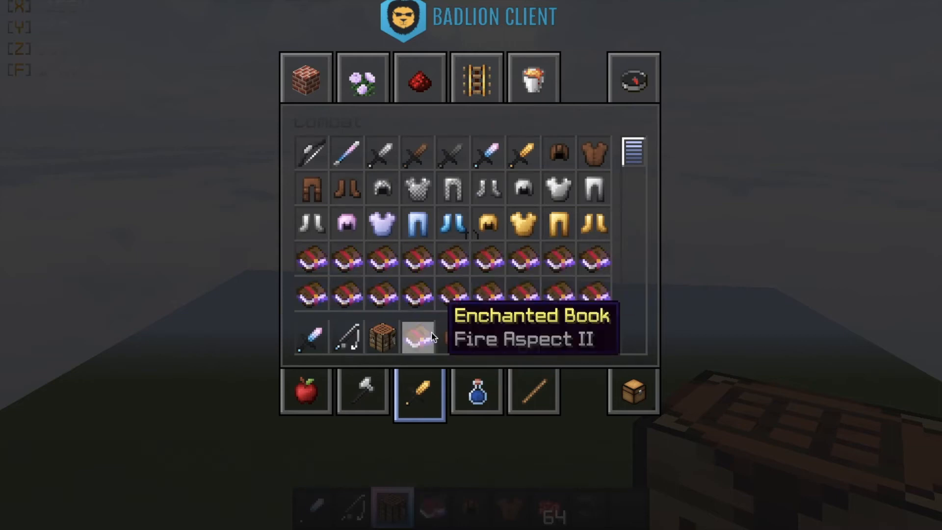
{"action": "key", "text": "e"}
{"action": "scroll", "coordinate": [471, 236], "scroll_direction": "down", "scroll_amount": 1}
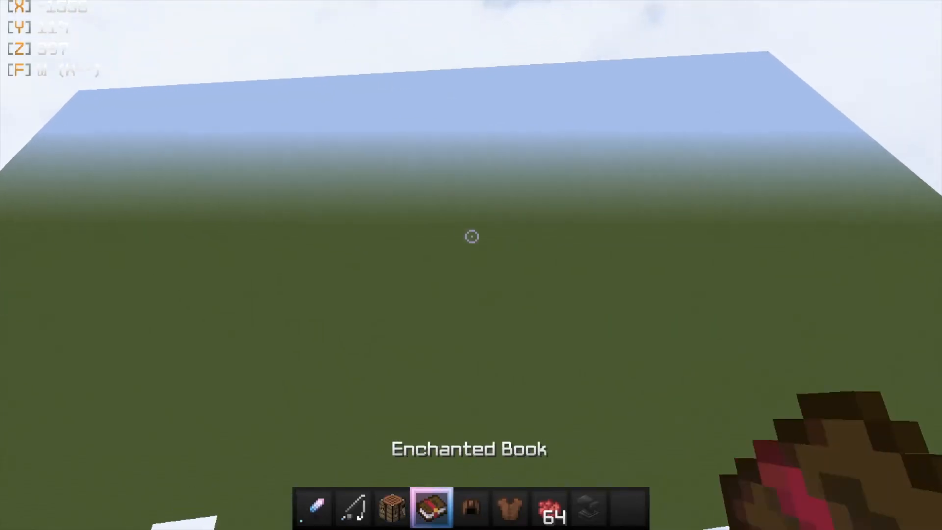
{"action": "scroll", "coordinate": [472, 237], "scroll_direction": "up", "scroll_amount": 1}
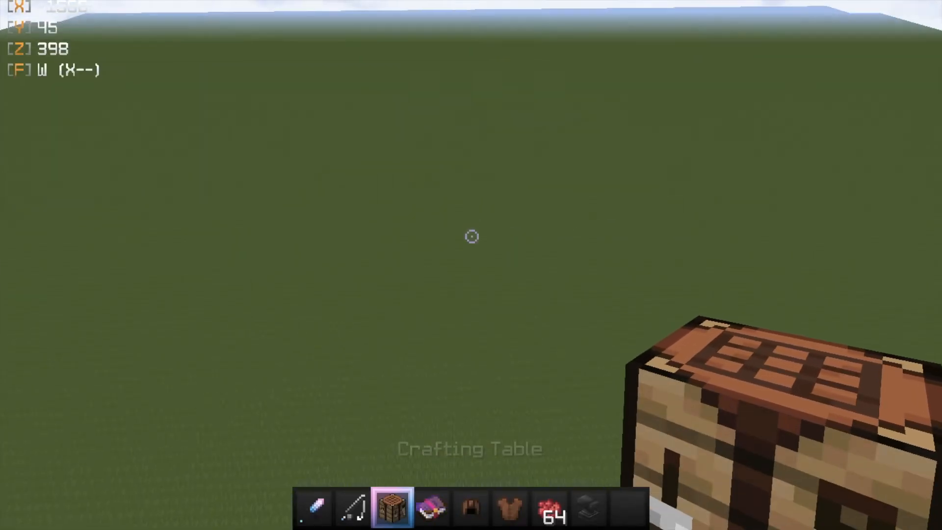
- Place the crafting table and dye the leather cap red with Rose Red
{"action": "right_click", "coordinate": [471, 236]}
{"action": "right_click", "coordinate": [472, 237]}
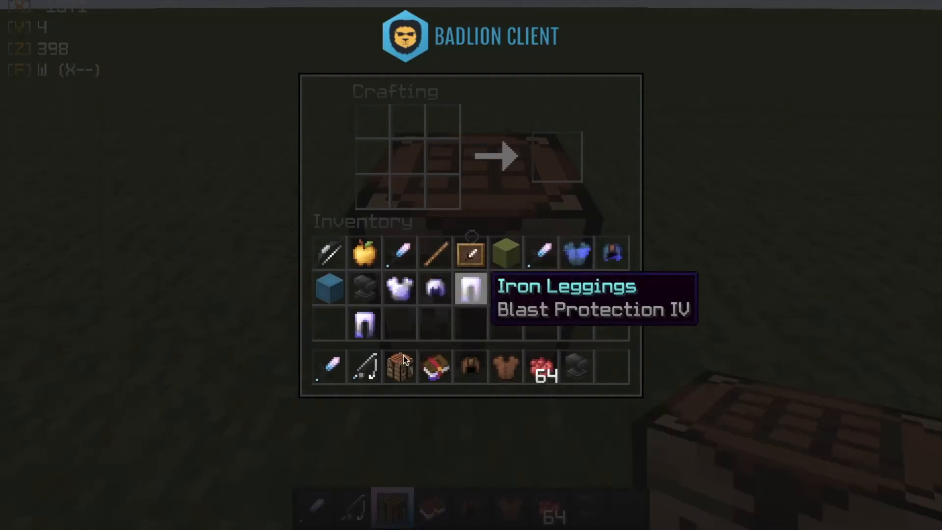
{"action": "left_click", "coordinate": [470, 367], "text": "shift"}
{"action": "left_click", "coordinate": [543, 291]}
{"action": "left_click", "coordinate": [443, 156]}
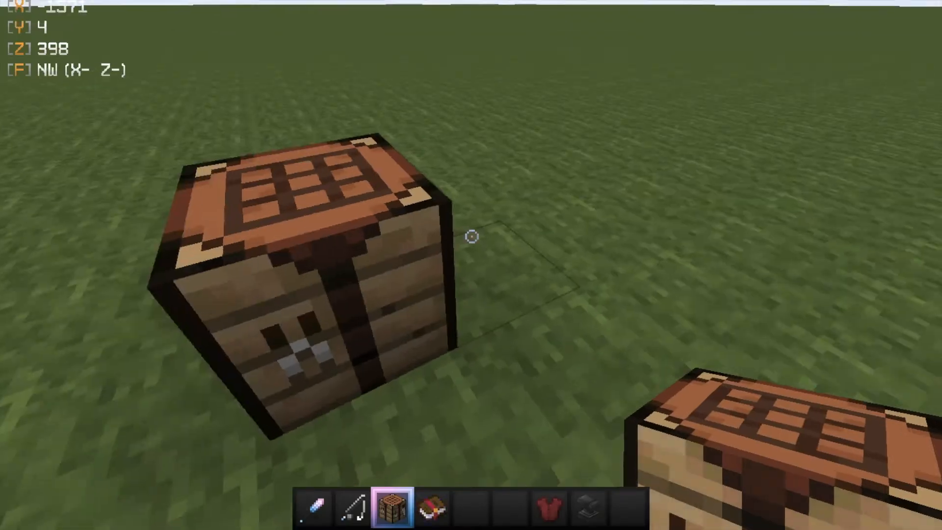
{"action": "key", "text": "8"}
- Place an anvil and combine the red leather cap with the enchanted book
{"action": "right_click", "coordinate": [471, 236]}
{"action": "right_click", "coordinate": [471, 235]}
{"action": "left_click", "coordinate": [577, 324], "text": "shift"}
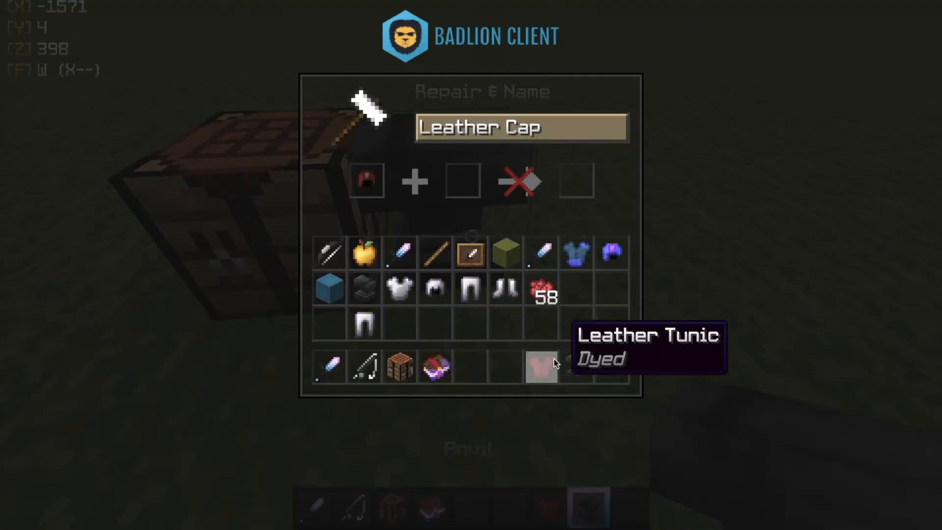
{"action": "left_click", "coordinate": [434, 367], "text": "shift"}
{"action": "left_click", "coordinate": [577, 180]}
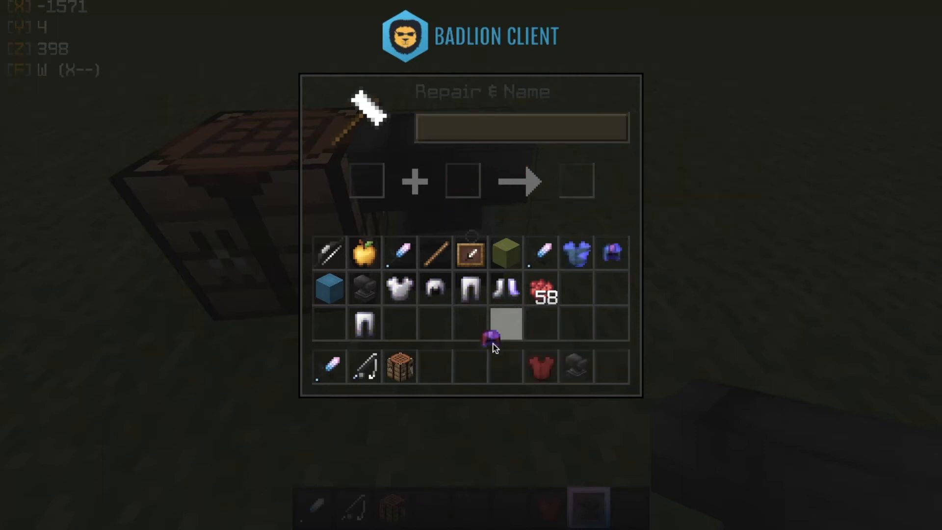
- Equip the armour pieces, including the iron leggings, from the Survival Inventory
{"action": "key", "text": "e"}
{"action": "key", "text": "e"}
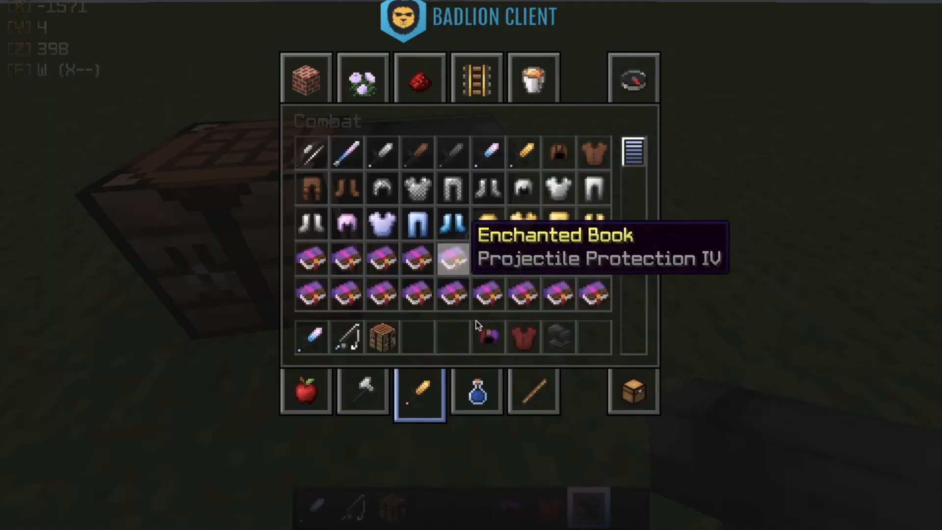
{"action": "left_click", "coordinate": [635, 409]}
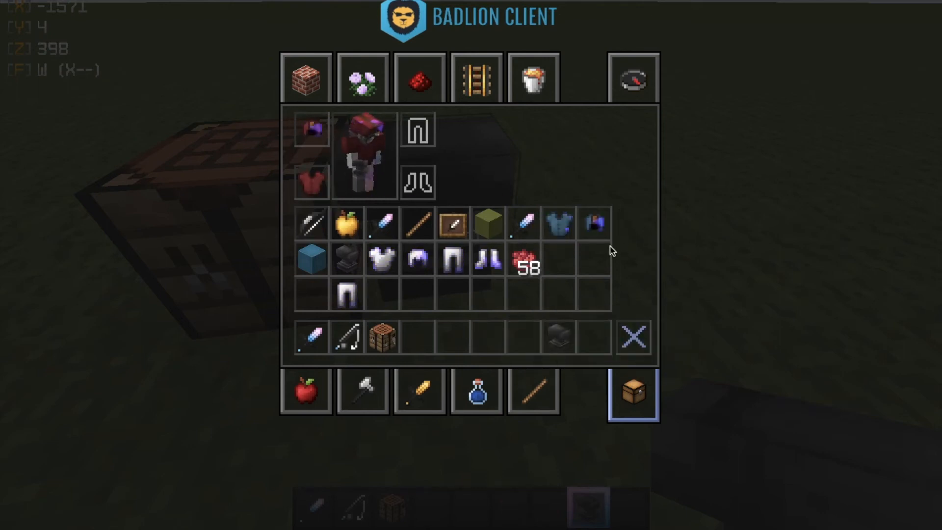
{"action": "left_click", "coordinate": [457, 260], "text": "shift"}
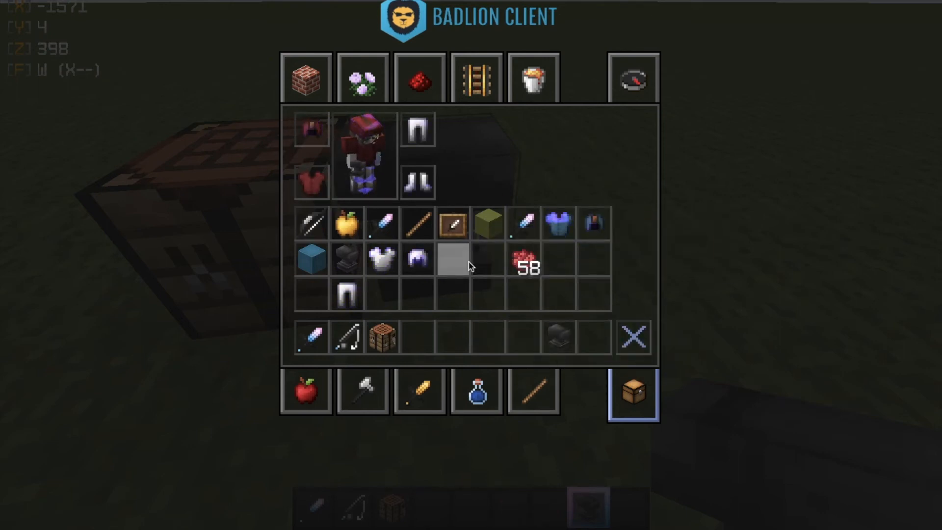
{"action": "key", "text": "e"}
{"action": "key", "text": "e"}
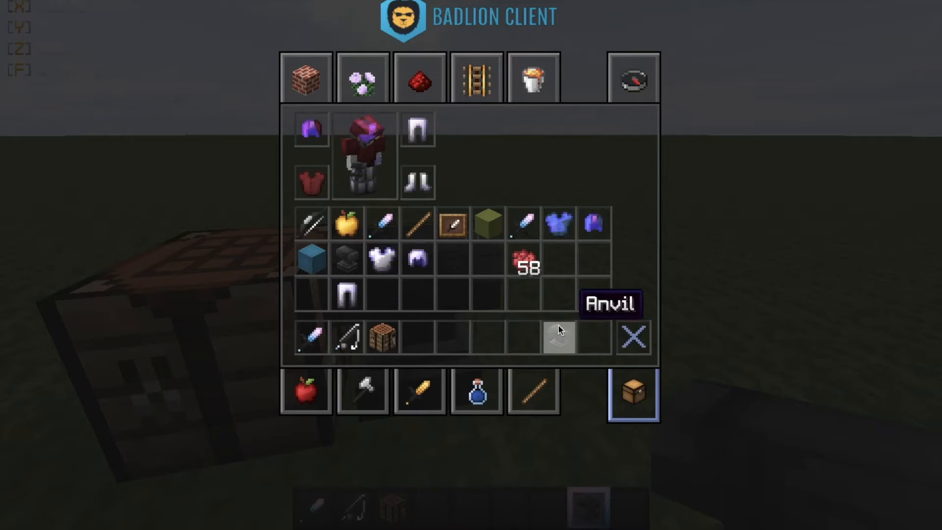
- Discard the anvil from the hotbar and break the placed anvil and crafting table
{"action": "left_click", "coordinate": [560, 328], "text": "shift"}
{"action": "key", "text": "e"}
{"action": "key", "text": "s"}
{"action": "left_click", "coordinate": [472, 236]}
{"action": "left_click", "coordinate": [472, 237]}
{"action": "key", "text": "w"}
{"action": "key", "text": "e"}
{"action": "left_click", "coordinate": [432, 402]}
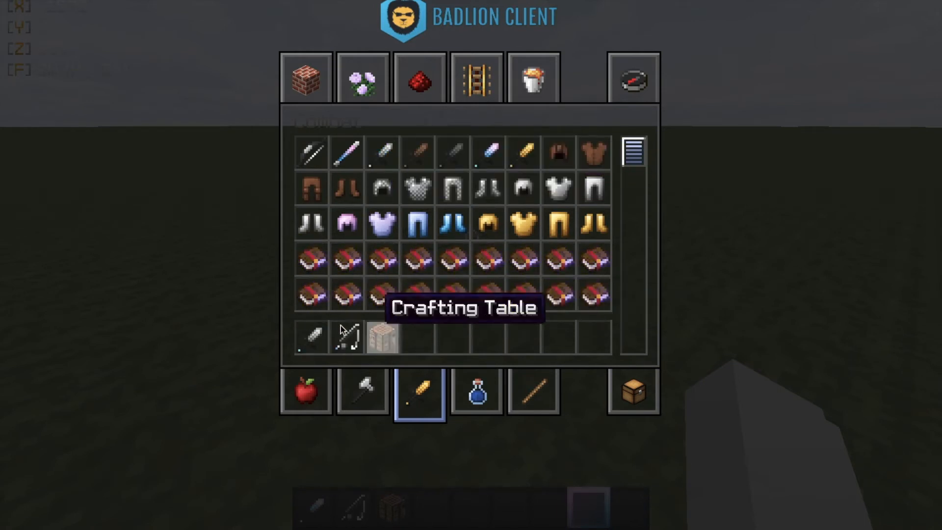
- In third-person view, fly the armored player high above the grassland holding the iron sword
{"action": "key", "text": "e"}
{"action": "key", "text": "1"}
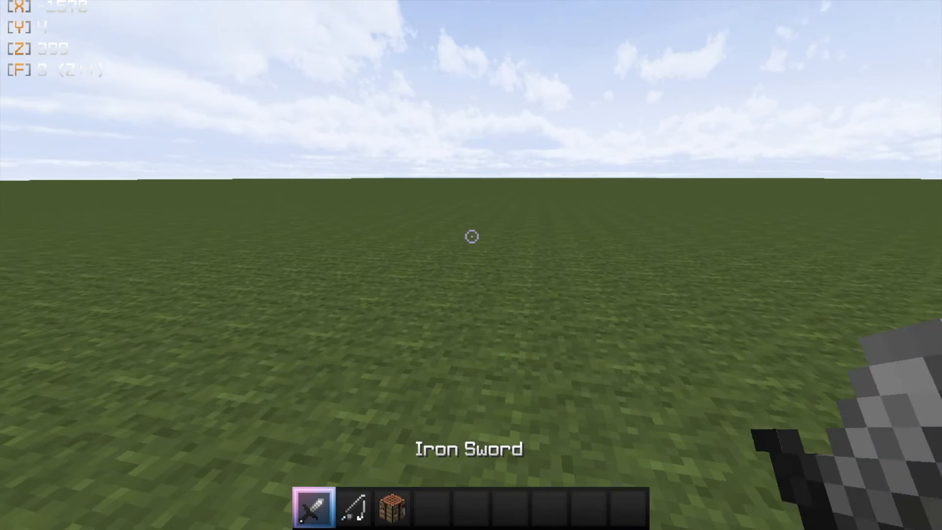
{"action": "left_click", "coordinate": [471, 236]}
{"action": "key", "text": "F5"}
{"action": "key", "text": "F5"}
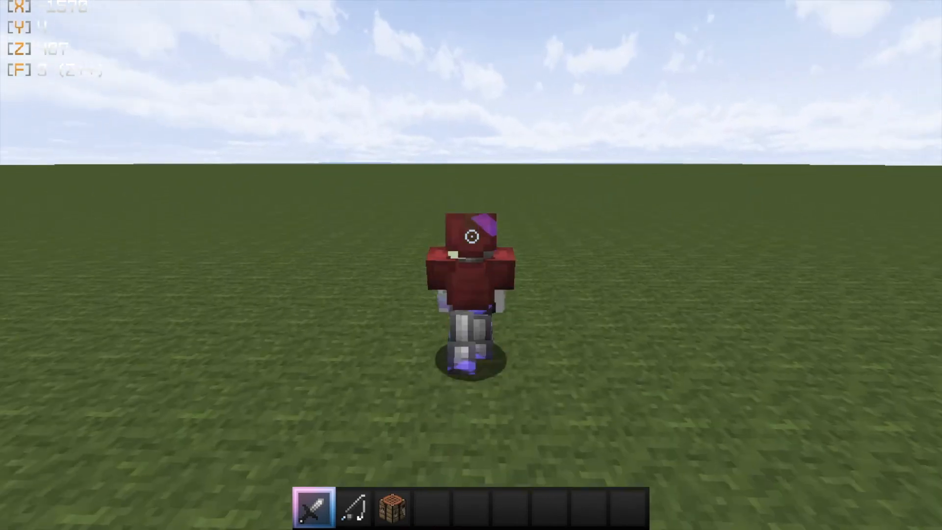
{"action": "key", "text": "space"}
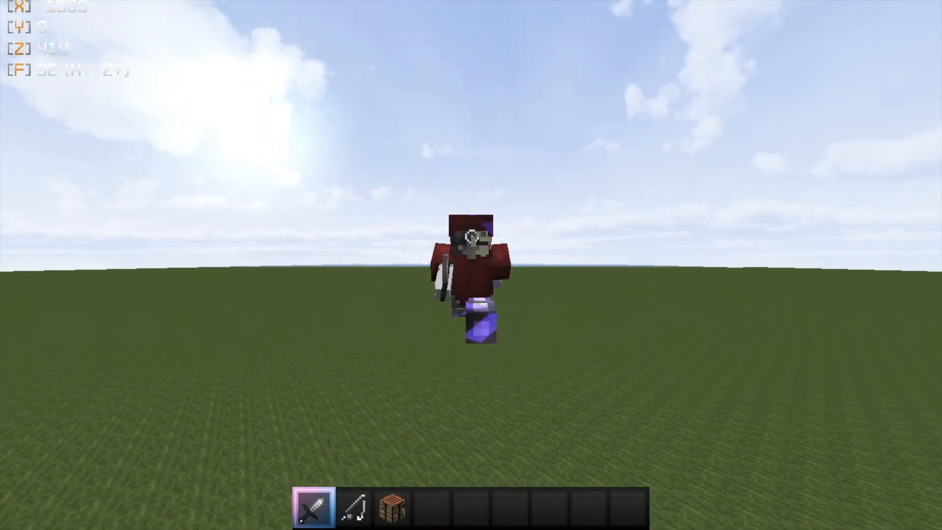
{"action": "key", "text": "space"}
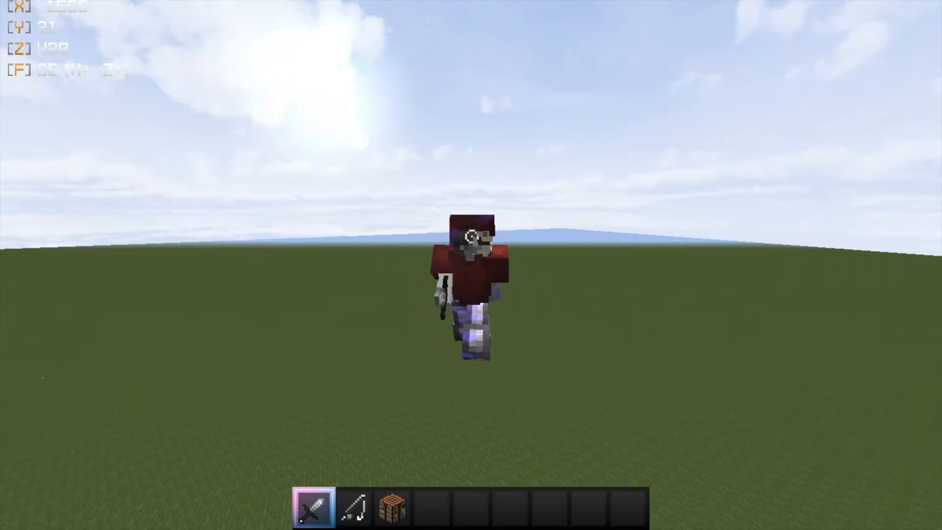
{"action": "key", "text": "space"}
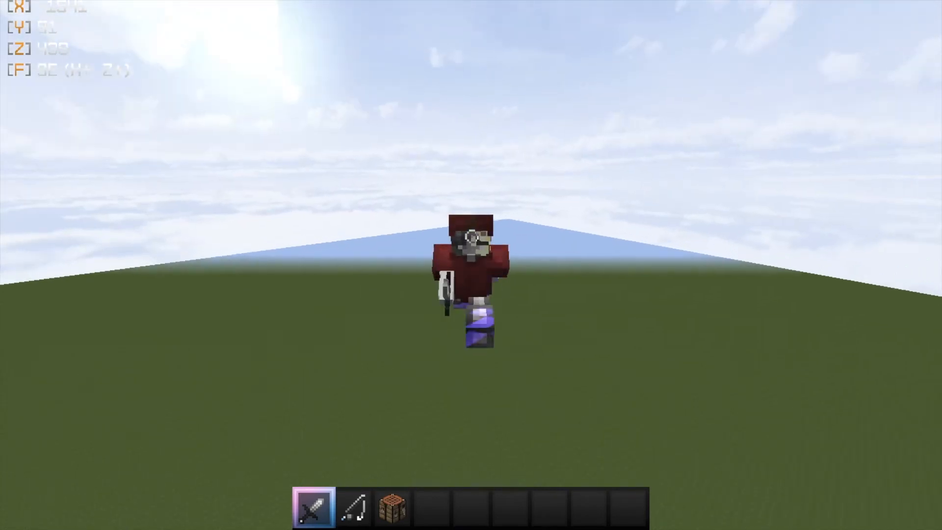
{"action": "key", "text": "w"}
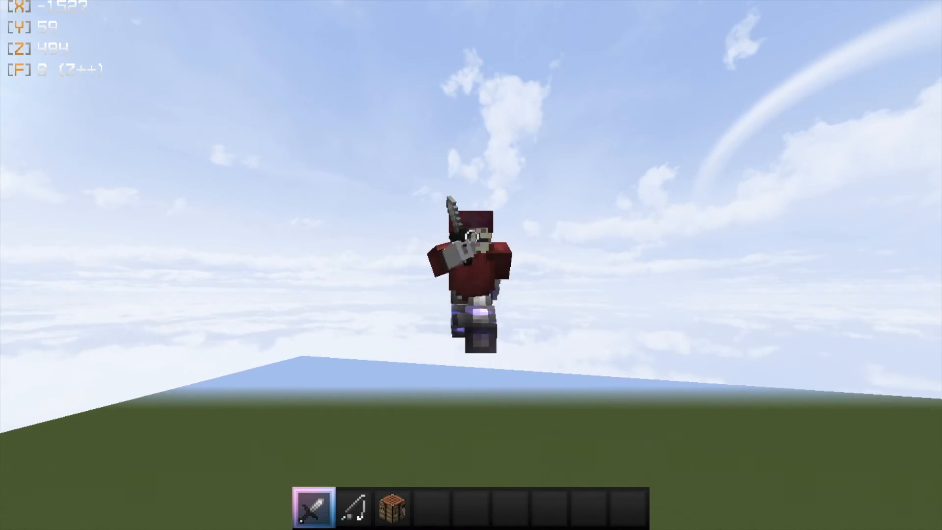
{"action": "key", "text": "w"}
{"action": "left_click", "coordinate": [470, 237]}
{"action": "key", "text": "F5"}
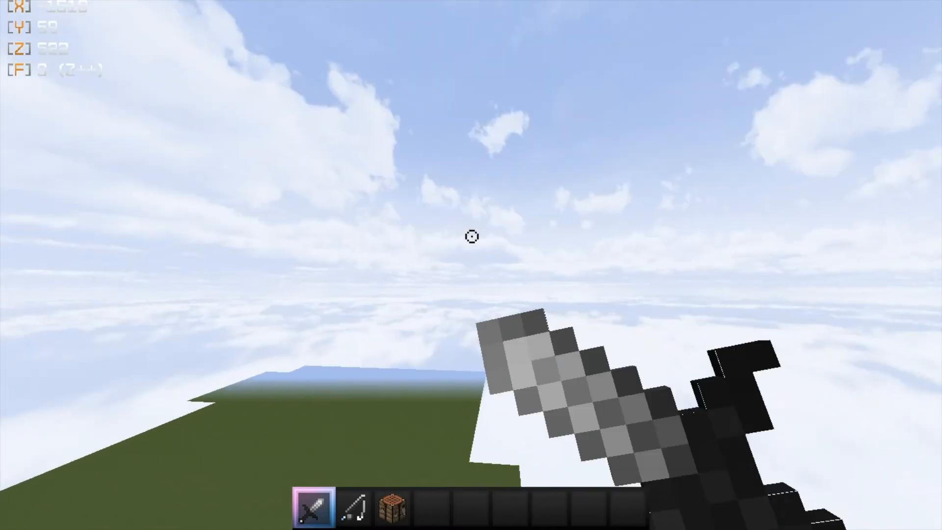
- Back in first person, keep flying forward while repeatedly swinging the iron sword
{"action": "left_click", "coordinate": [471, 236]}
{"action": "key", "text": "w"}
{"action": "left_click", "coordinate": [471, 236]}
{"action": "left_click", "coordinate": [471, 236]}
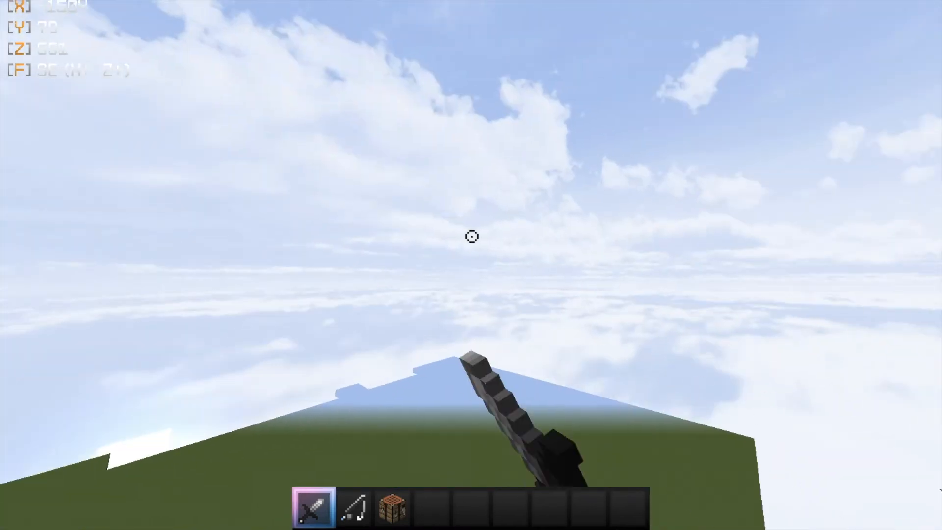
{"action": "left_click", "coordinate": [471, 236]}
{"action": "left_click", "coordinate": [472, 237]}
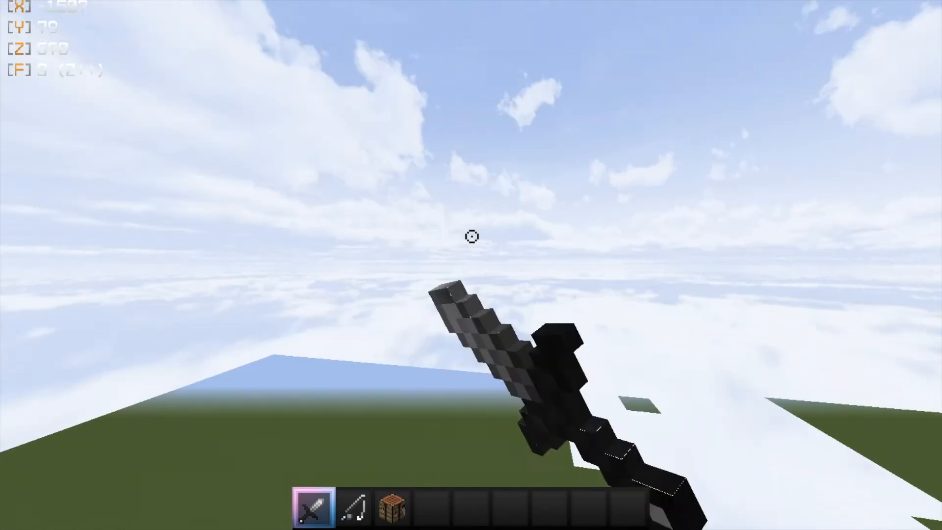
{"action": "left_click", "coordinate": [472, 237]}
{"action": "left_click", "coordinate": [471, 237]}
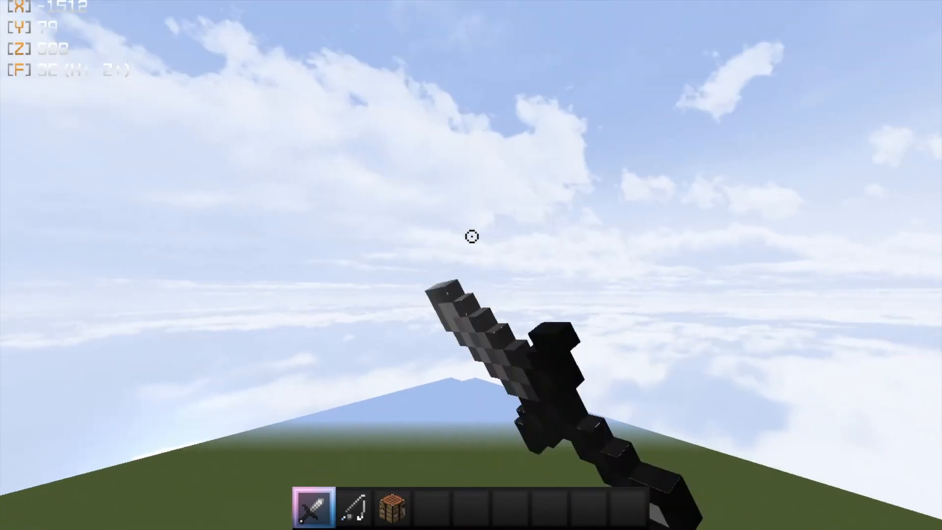
{"action": "left_click", "coordinate": [471, 236]}
{"action": "left_click", "coordinate": [471, 236]}
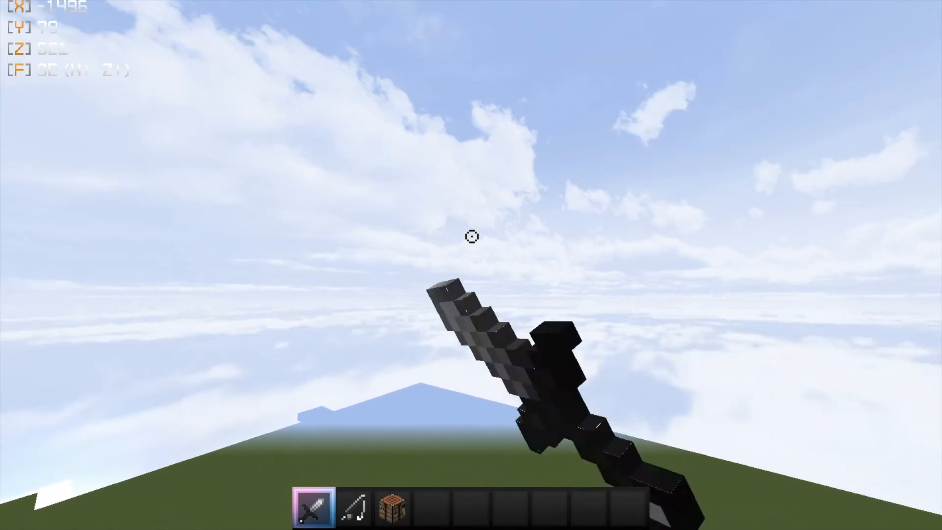
{"action": "left_click", "coordinate": [472, 236]}
{"action": "left_click", "coordinate": [471, 236]}
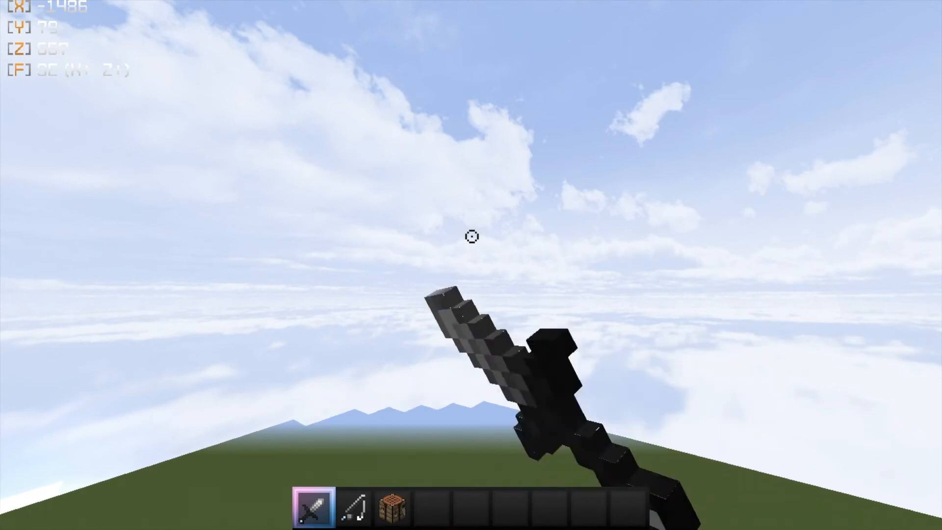
{"action": "left_click", "coordinate": [472, 236]}
{"action": "left_click", "coordinate": [472, 237]}
{"action": "left_click", "coordinate": [471, 237]}
{"action": "left_click", "coordinate": [472, 236]}
- Switch to third-person view and sneak backward to the edge of the red wool bridge
{"action": "key", "text": "F5"}
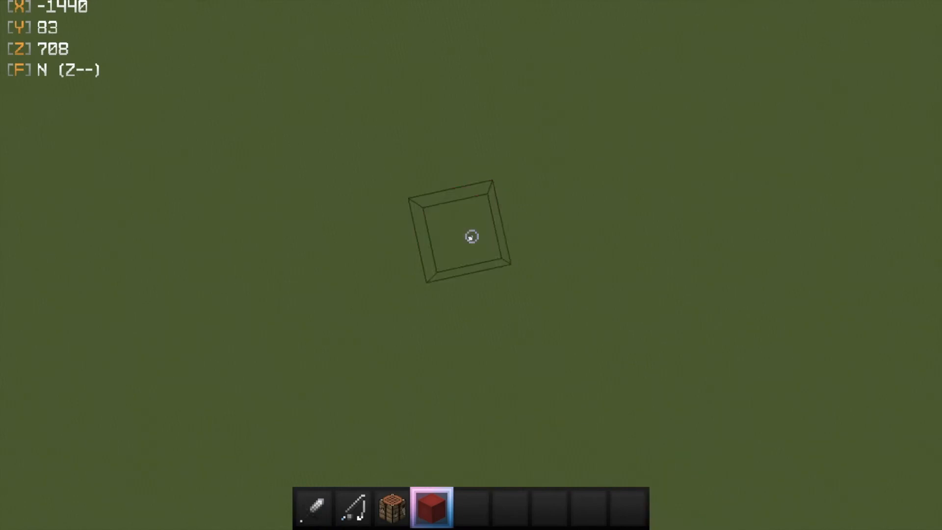
{"action": "key", "text": "w"}
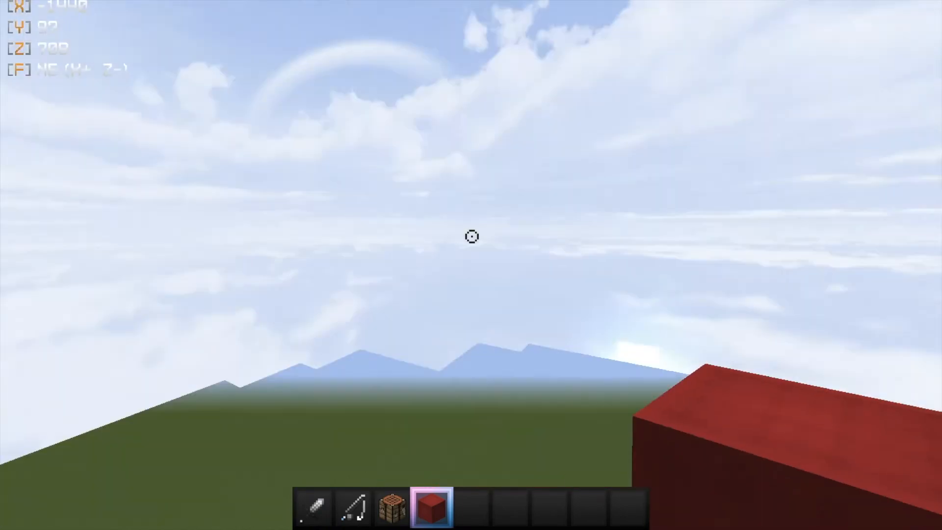
{"action": "key", "text": "s"}
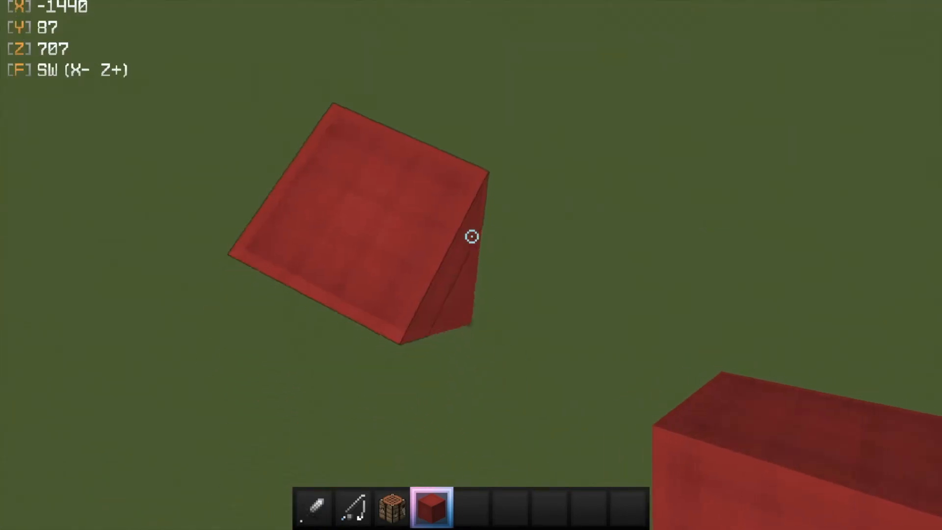
{"action": "key", "text": "space"}
{"action": "key", "text": "s"}
{"action": "key", "text": "shift"}
{"action": "key", "text": "s"}
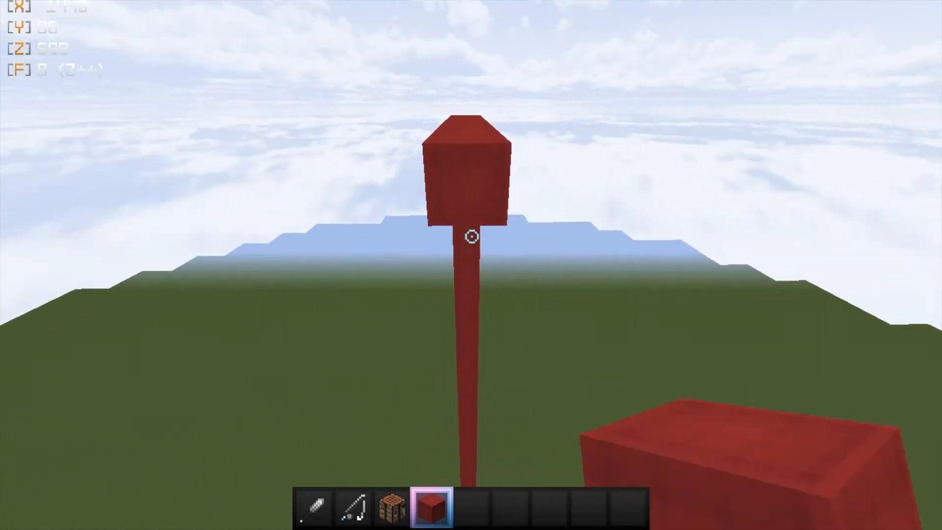
- Place several more red wool blocks while backing out along the bridge over the void
{"action": "right_click", "coordinate": [472, 236]}
{"action": "right_click", "coordinate": [471, 236]}
{"action": "key", "text": "s"}
{"action": "key", "text": "d"}
{"action": "right_click", "coordinate": [472, 236]}
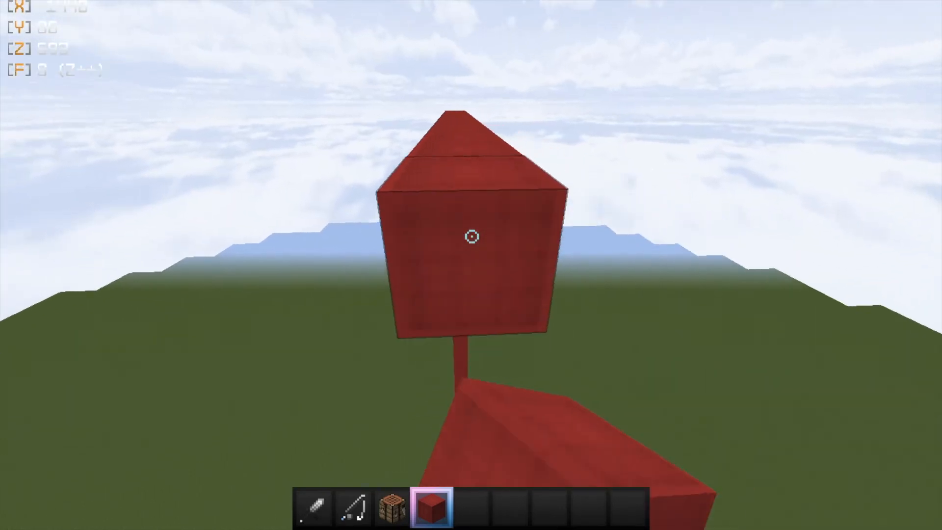
{"action": "right_click", "coordinate": [472, 236]}
{"action": "key", "text": "a"}
- Line up on the bridge, equip the iron sword, and sprint forward swinging it
{"action": "key", "text": "space"}
{"action": "key", "text": "d"}
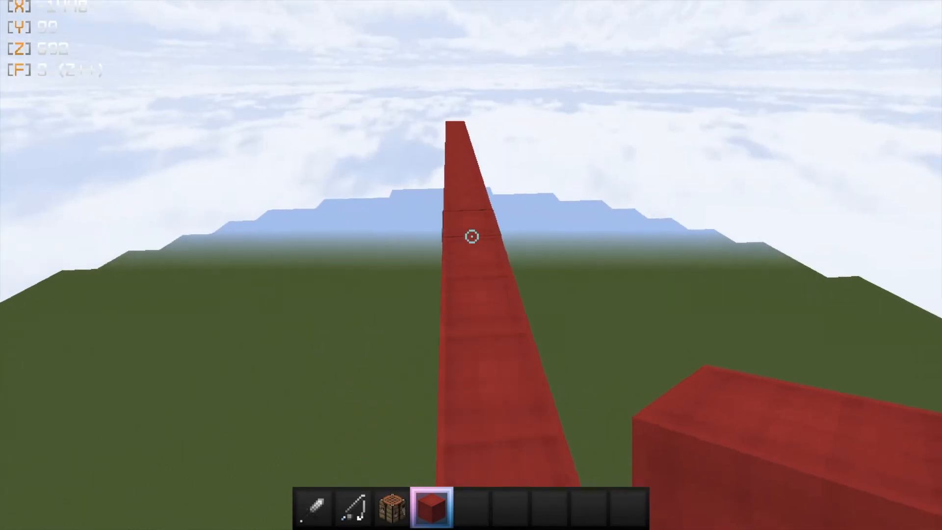
{"action": "key", "text": "1"}
{"action": "key", "text": "w"}
{"action": "left_click", "coordinate": [472, 237]}
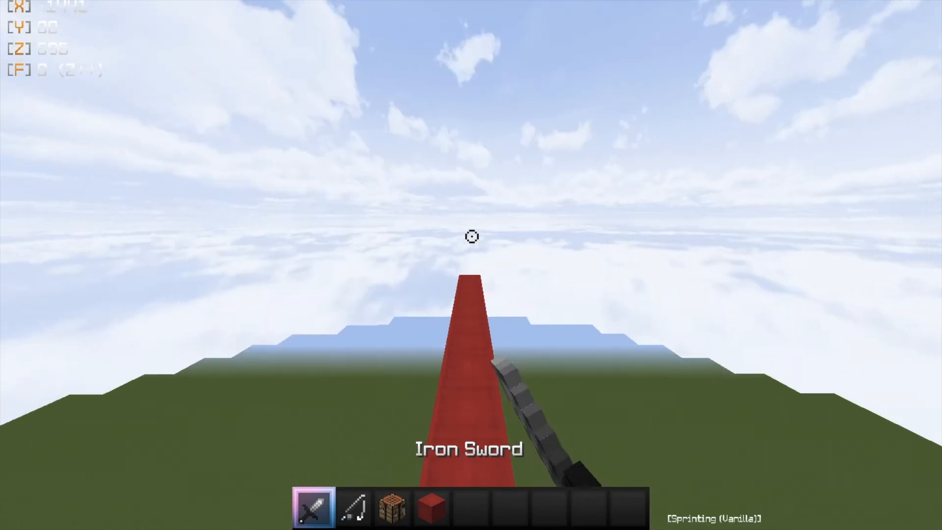
- Slow the replay to 0.1x speed and fly the camera toward the armored player
{"action": "scroll", "coordinate": [472, 237], "scroll_direction": "down", "scroll_amount": 3}
{"action": "left_click", "coordinate": [61, 49]}
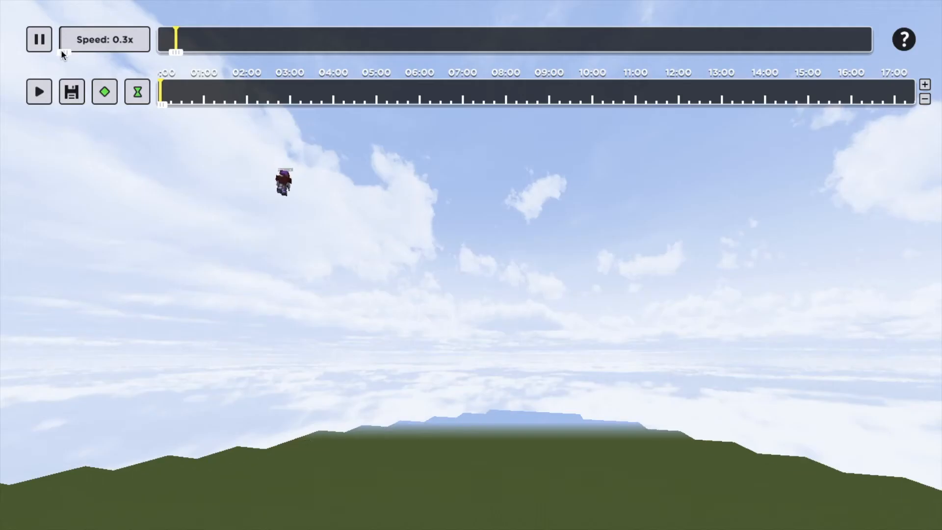
{"action": "left_click", "coordinate": [172, 177]}
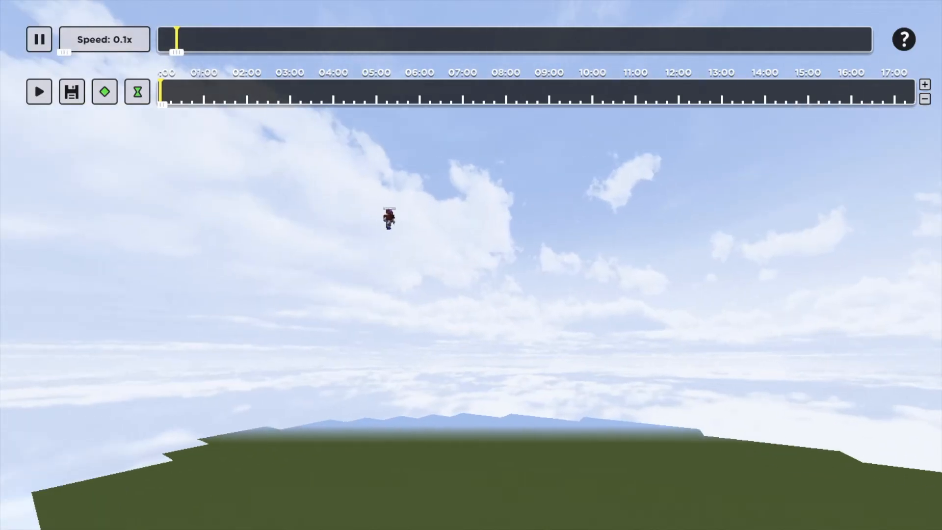
{"action": "key", "text": "w"}
{"action": "key", "text": "w"}
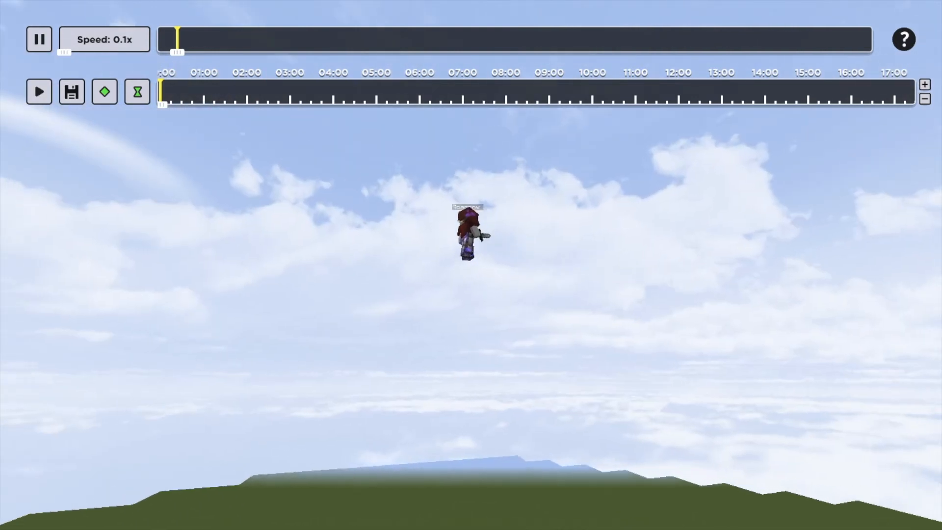
{"action": "key", "text": "s"}
{"action": "key", "text": "w"}
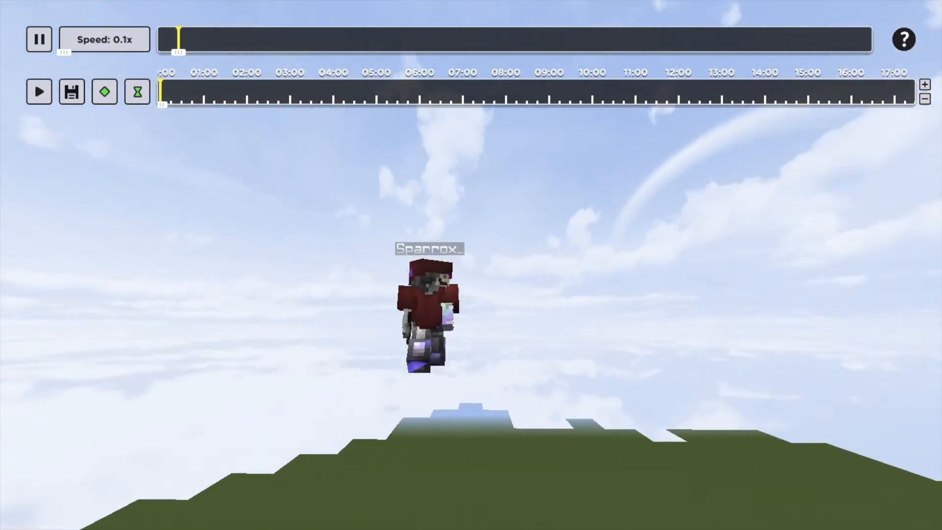
{"action": "key", "text": "s"}
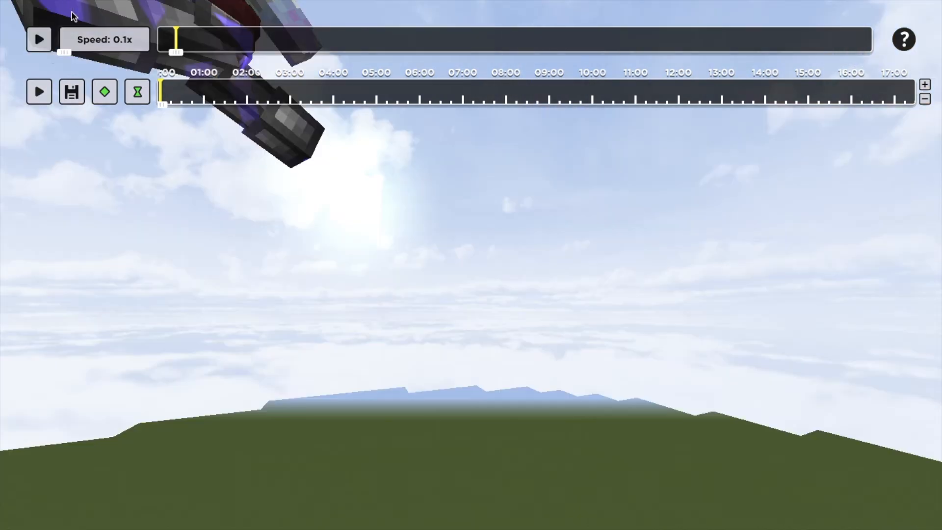
- Pause the replay and maneuver the camera around the player to center them in frame
{"action": "left_click", "coordinate": [72, 13]}
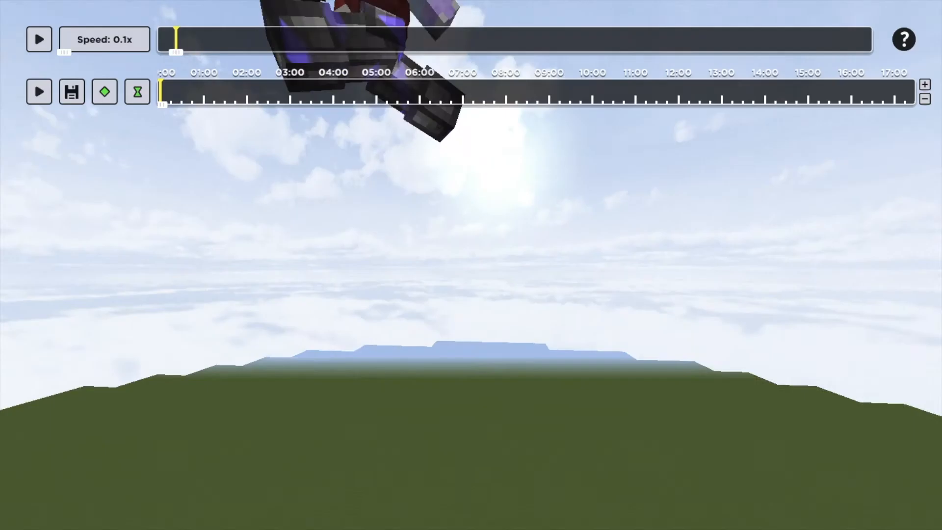
{"action": "key", "text": "w"}
{"action": "key", "text": "a"}
{"action": "key", "text": "shift"}
{"action": "key", "text": "space"}
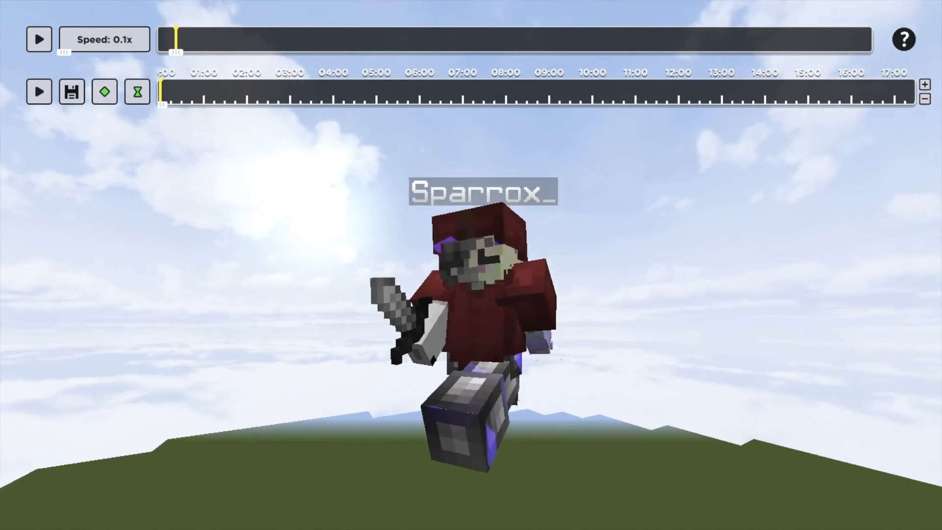
{"action": "key", "text": "shift"}
{"action": "key", "text": "d"}
{"action": "key", "text": "a"}
{"action": "key", "text": "d"}
{"action": "key", "text": "a"}
{"action": "key", "text": "space"}
{"action": "key", "text": "s"}
{"action": "key", "text": "shift"}
{"action": "key", "text": "s"}
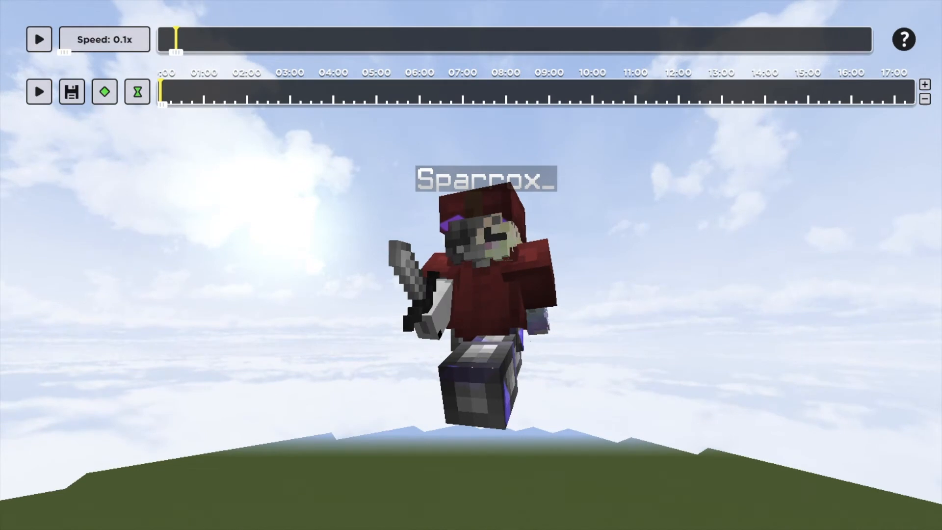
{"action": "key", "text": "w"}
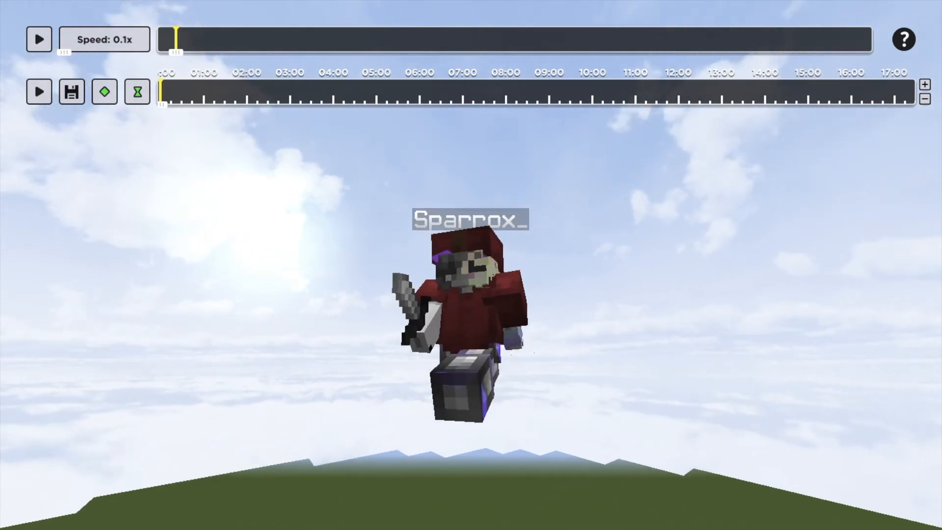
- Advance the replay to change the player's pose, then reframe the camera close up
{"action": "left_click", "coordinate": [40, 38]}
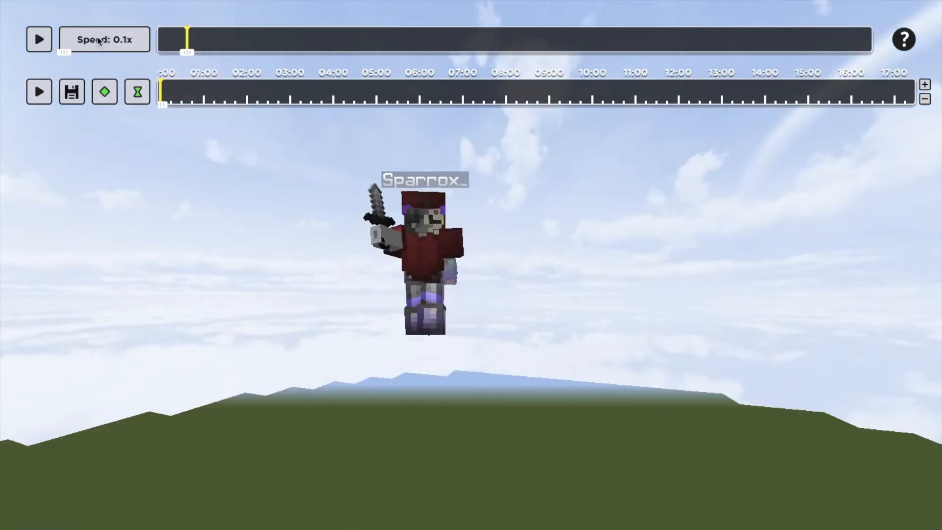
{"action": "key", "text": "w"}
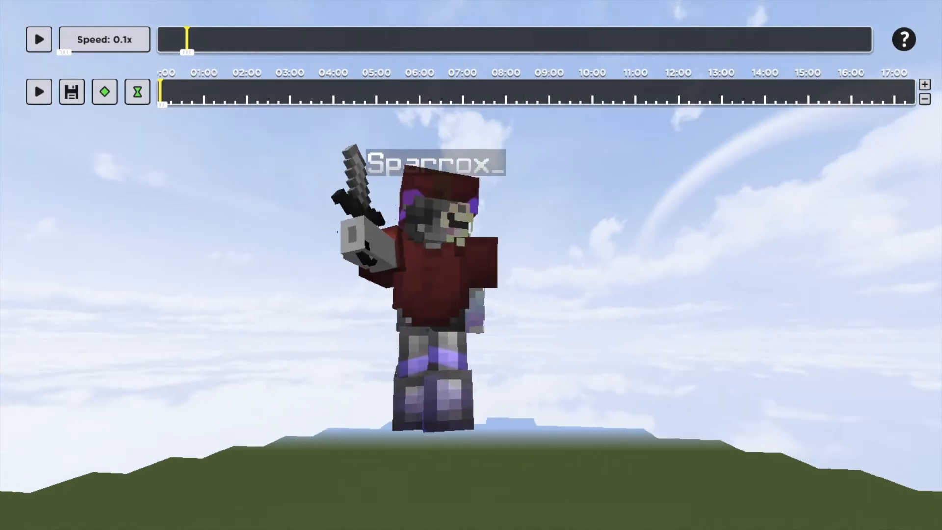
{"action": "key", "text": "d"}
{"action": "key", "text": "s"}
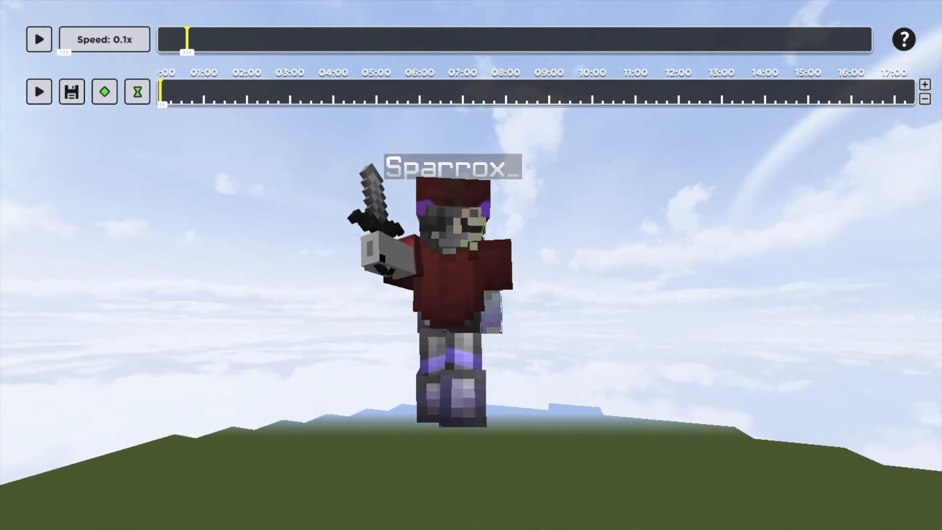
{"action": "key", "text": "s"}
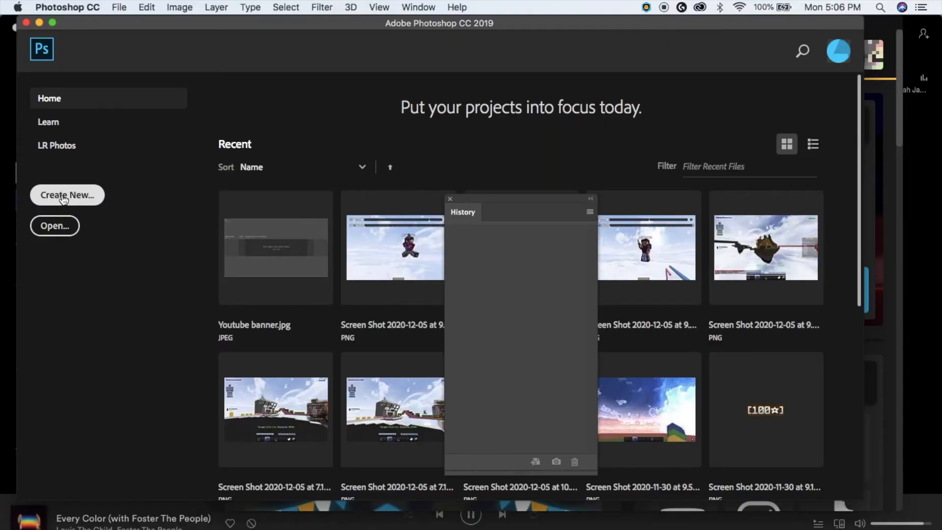
- Create a new 1280 × 720 px RGB 8-bit document with a white background
{"action": "left_click", "coordinate": [67, 194]}
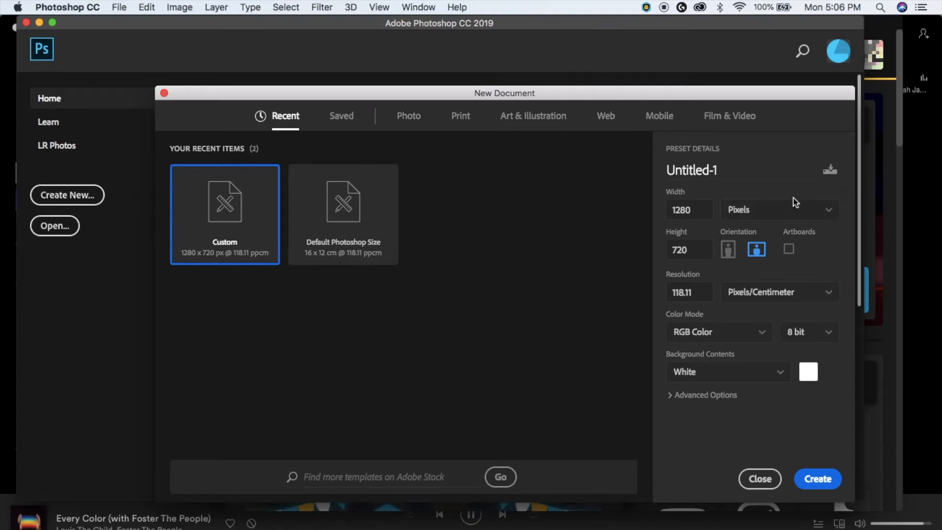
{"action": "left_click", "coordinate": [819, 479]}
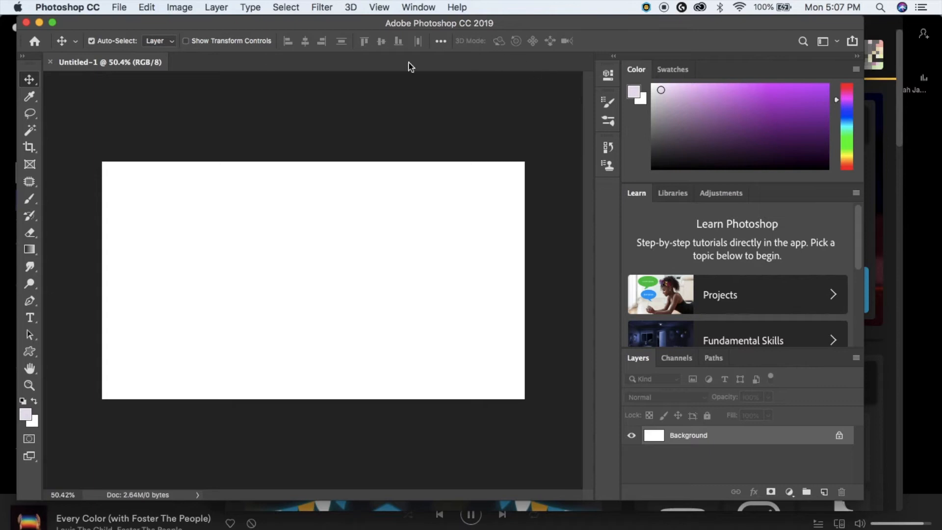
- Open the Minecraft screenshots, unlock the Background layer, and paint it black with a 5000 px brush
{"action": "left_click", "coordinate": [119, 7]}
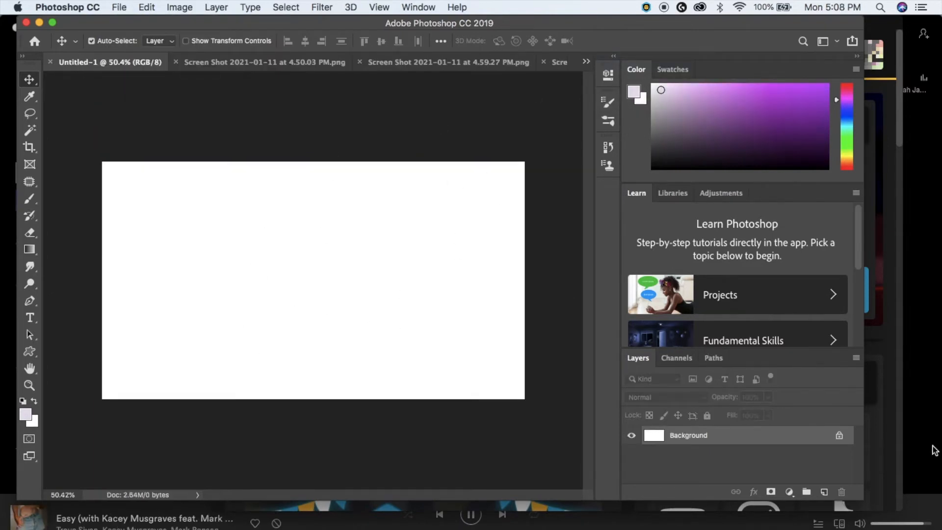
{"action": "left_click", "coordinate": [839, 438]}
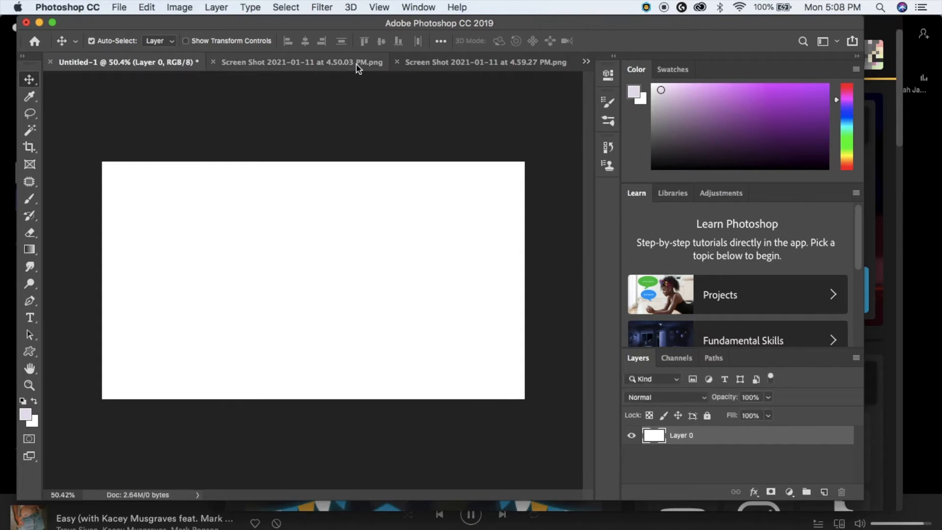
{"action": "left_click", "coordinate": [676, 169]}
{"action": "left_click", "coordinate": [29, 198]}
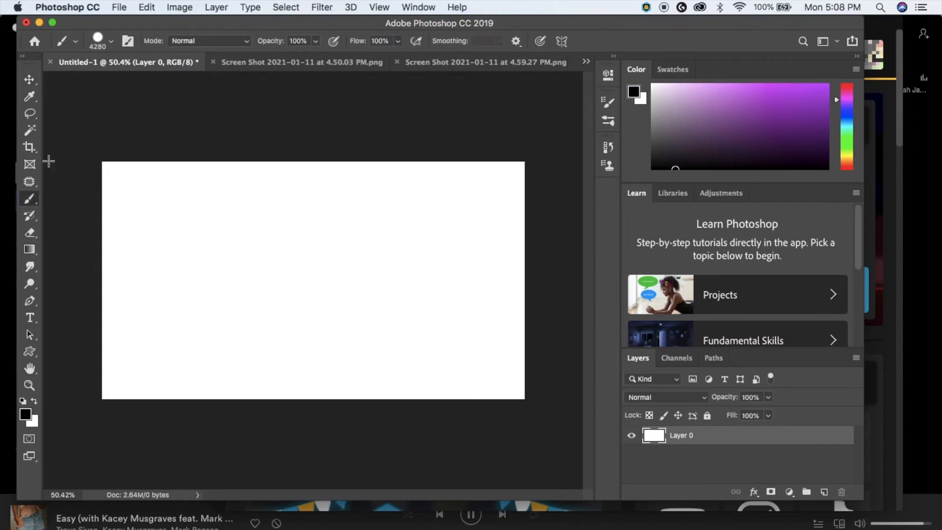
{"action": "left_click", "coordinate": [111, 41]}
{"action": "left_click_drag", "start_coordinate": [161, 82], "coordinate": [216, 83]}
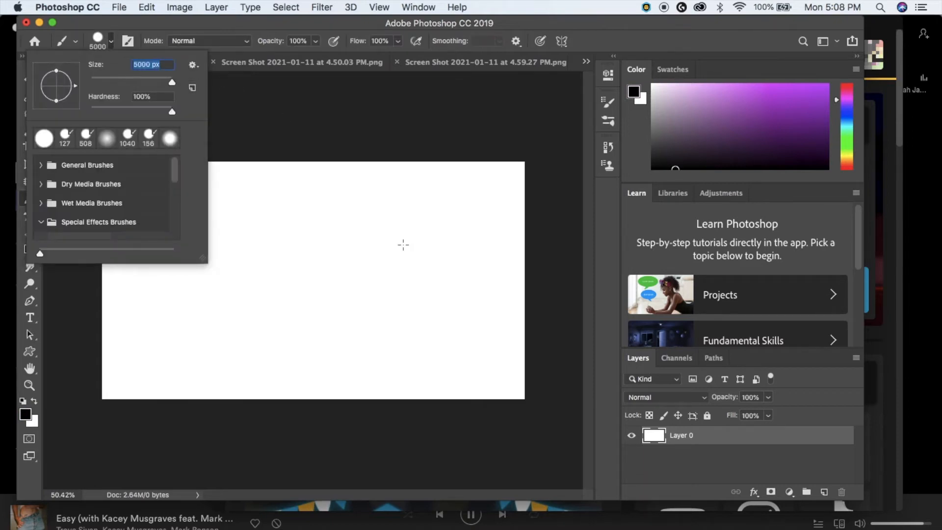
{"action": "left_click", "coordinate": [403, 245]}
{"action": "mouse_move", "coordinate": [403, 247]}
{"action": "left_mouse_down"}
{"action": "mouse_move", "coordinate": [213, 246]}
{"action": "mouse_move", "coordinate": [258, 248]}
{"action": "mouse_move", "coordinate": [206, 216]}
{"action": "mouse_move", "coordinate": [82, 72]}
{"action": "mouse_move", "coordinate": [343, 311]}
{"action": "left_mouse_up"}
- Move the first sky-island screenshot into Untitled-1 as Layer 1
{"action": "left_click", "coordinate": [300, 63]}
{"action": "left_click", "coordinate": [29, 82]}
{"action": "scroll", "coordinate": [340, 298], "scroll_direction": "up", "scroll_amount": 6}
{"action": "scroll", "coordinate": [343, 311], "scroll_direction": "up", "scroll_amount": 3}
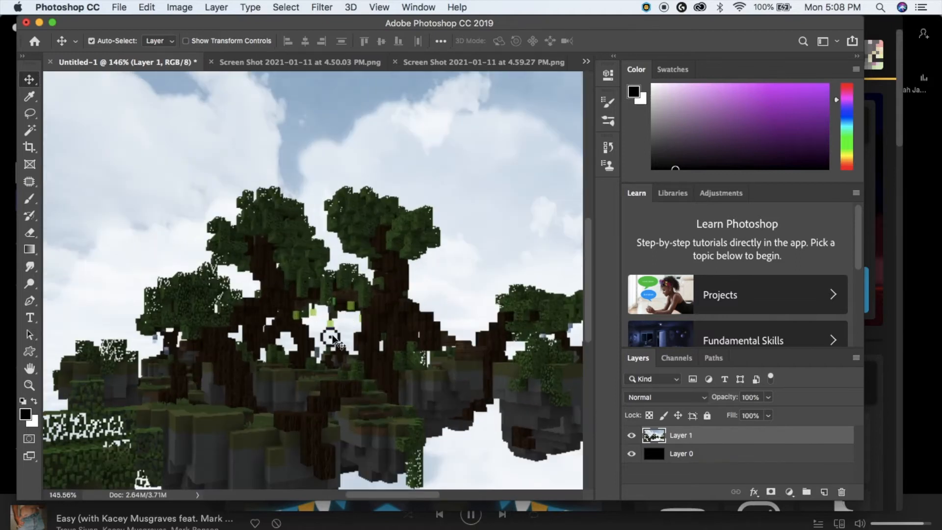
{"action": "scroll", "coordinate": [330, 337], "scroll_direction": "down", "scroll_amount": 5}
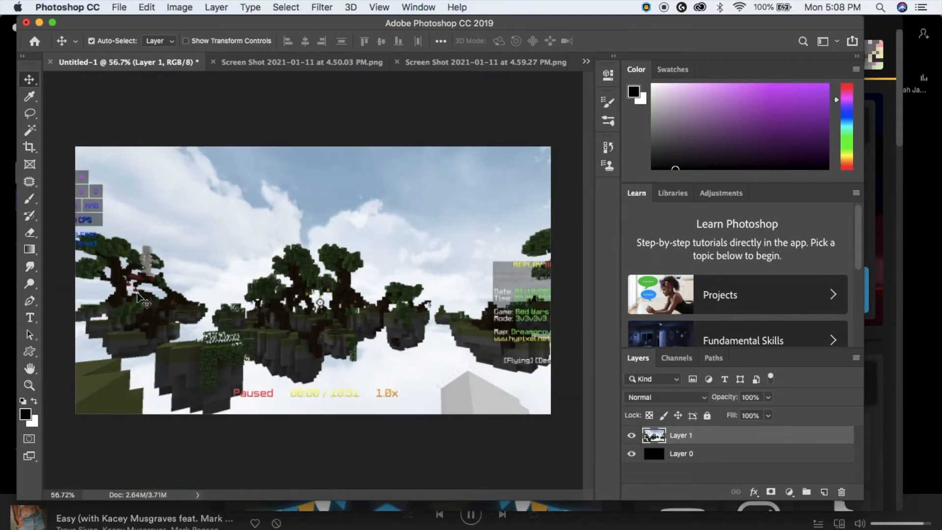
- Magic Wand and delete the blue sky and clouds from the screenshot, then pick the Eraser
{"action": "left_click", "coordinate": [29, 129]}
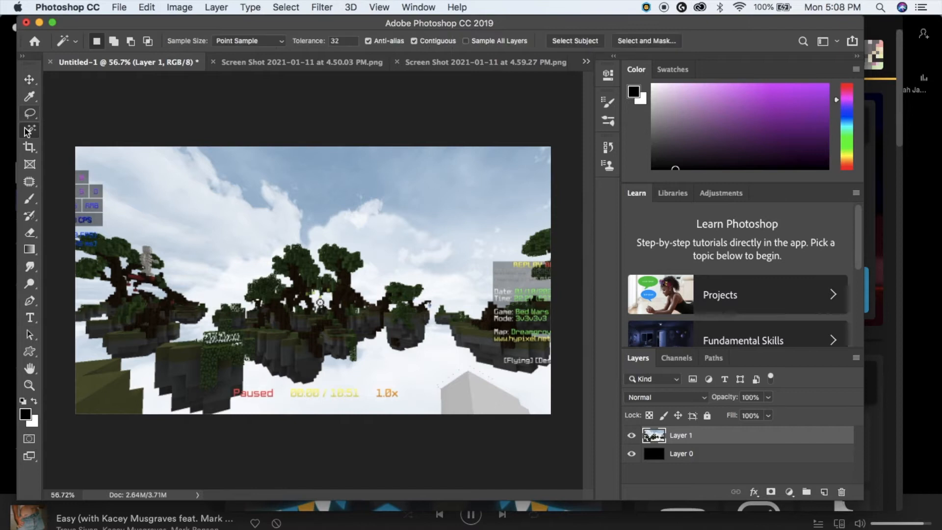
{"action": "left_click", "coordinate": [434, 216]}
{"action": "key", "text": "Delete"}
{"action": "left_click", "coordinate": [382, 234]}
{"action": "key", "text": "Delete"}
{"action": "left_click", "coordinate": [222, 230]}
{"action": "key", "text": "Delete"}
{"action": "left_click", "coordinate": [309, 156]}
{"action": "left_click", "coordinate": [309, 155]}
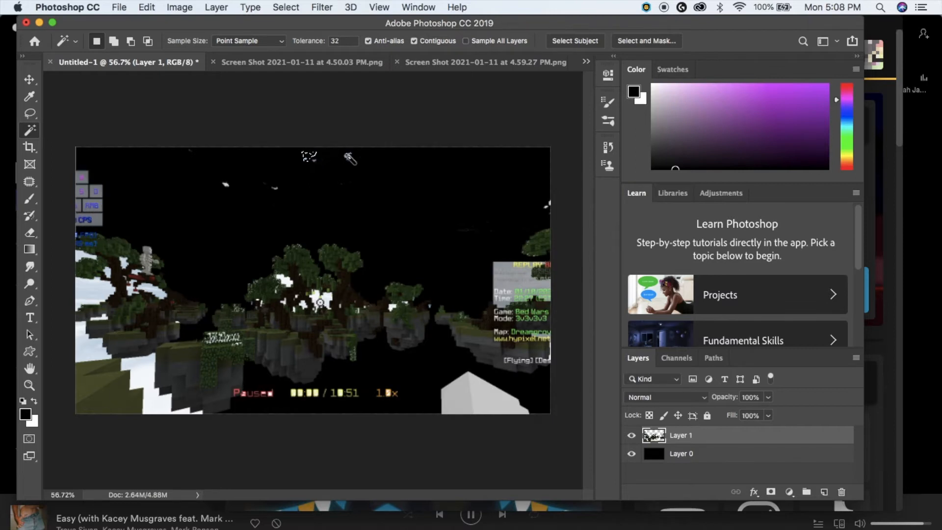
{"action": "left_click", "coordinate": [346, 155]}
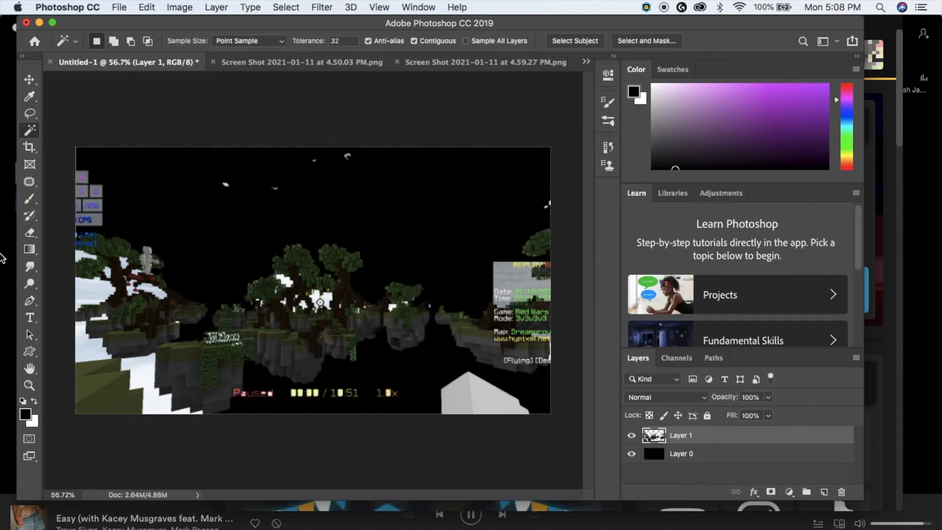
{"action": "left_click", "coordinate": [27, 236]}
{"action": "left_click", "coordinate": [97, 41]}
- Set the eraser to 86 px and erase the HUD text, lower-left white block, and top specks
{"action": "left_click_drag", "start_coordinate": [158, 83], "coordinate": [125, 82]}
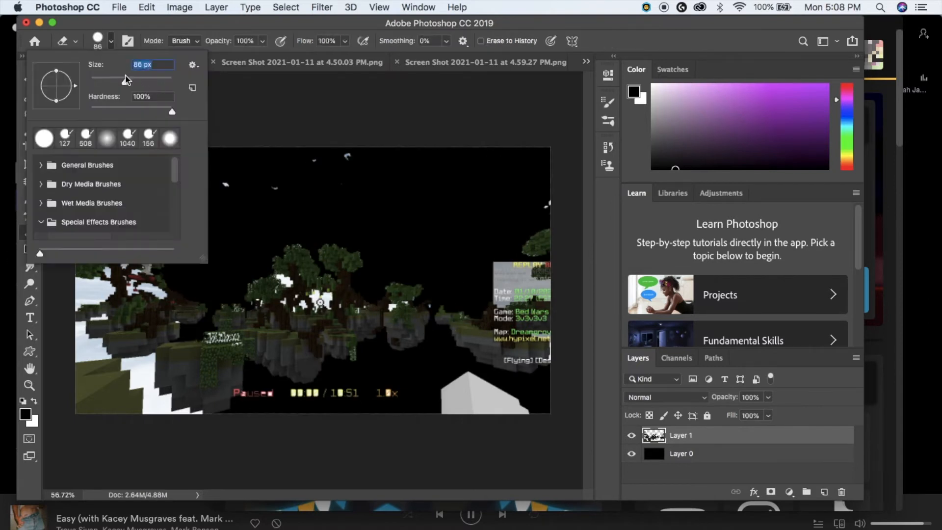
{"action": "left_click", "coordinate": [339, 418]}
{"action": "mouse_move", "coordinate": [410, 399]}
{"action": "left_mouse_down"}
{"action": "mouse_move", "coordinate": [269, 404]}
{"action": "mouse_move", "coordinate": [284, 403]}
{"action": "mouse_move", "coordinate": [209, 383]}
{"action": "mouse_move", "coordinate": [243, 409]}
{"action": "mouse_move", "coordinate": [230, 360]}
{"action": "mouse_move", "coordinate": [207, 340]}
{"action": "mouse_move", "coordinate": [194, 368]}
{"action": "mouse_move", "coordinate": [164, 372]}
{"action": "mouse_move", "coordinate": [207, 438]}
{"action": "mouse_move", "coordinate": [132, 397]}
{"action": "mouse_move", "coordinate": [188, 446]}
{"action": "mouse_move", "coordinate": [175, 422]}
{"action": "mouse_move", "coordinate": [244, 361]}
{"action": "mouse_move", "coordinate": [223, 357]}
{"action": "mouse_move", "coordinate": [220, 341]}
{"action": "mouse_move", "coordinate": [187, 354]}
{"action": "mouse_move", "coordinate": [187, 364]}
{"action": "mouse_move", "coordinate": [205, 339]}
{"action": "left_mouse_up"}
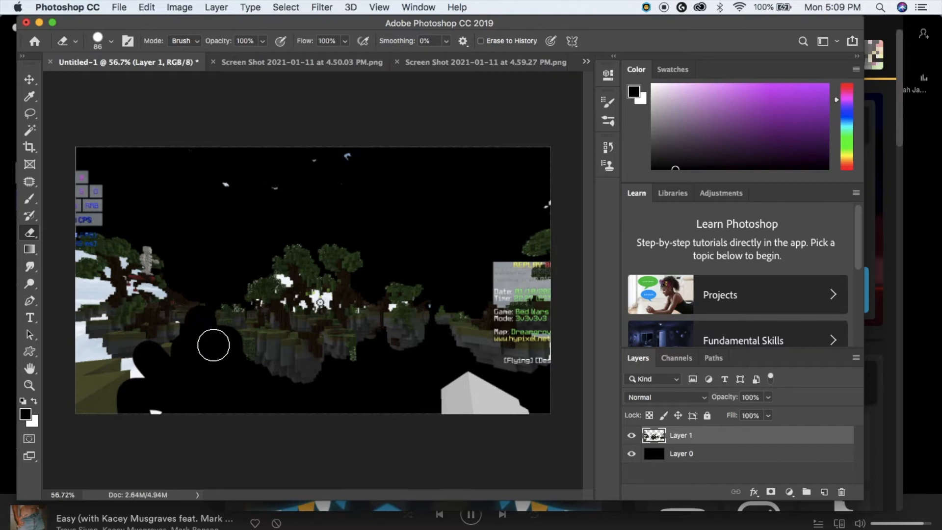
{"action": "mouse_move", "coordinate": [137, 384]}
{"action": "left_mouse_down"}
{"action": "mouse_move", "coordinate": [74, 405]}
{"action": "mouse_move", "coordinate": [165, 428]}
{"action": "mouse_move", "coordinate": [90, 226]}
{"action": "mouse_move", "coordinate": [70, 399]}
{"action": "mouse_move", "coordinate": [105, 269]}
{"action": "mouse_move", "coordinate": [148, 325]}
{"action": "mouse_move", "coordinate": [185, 314]}
{"action": "mouse_move", "coordinate": [167, 332]}
{"action": "mouse_move", "coordinate": [73, 131]}
{"action": "left_mouse_up"}
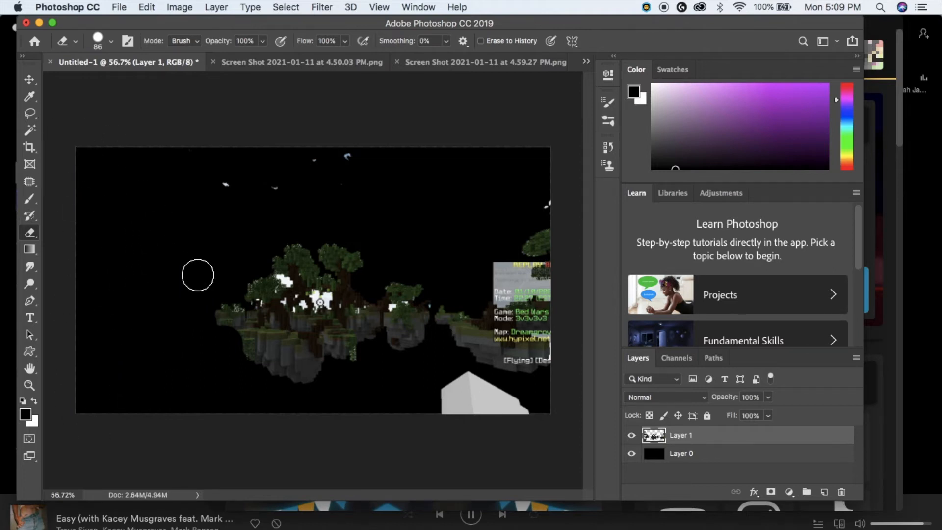
{"action": "mouse_move", "coordinate": [282, 205]}
{"action": "left_mouse_down"}
{"action": "mouse_move", "coordinate": [359, 161]}
{"action": "mouse_move", "coordinate": [268, 162]}
{"action": "mouse_move", "coordinate": [410, 162]}
{"action": "left_mouse_up"}
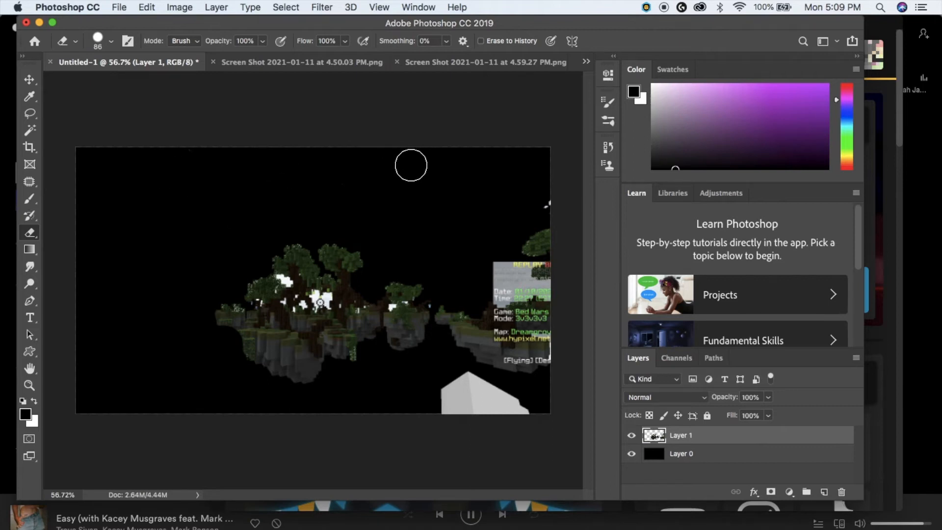
{"action": "mouse_move", "coordinate": [451, 348]}
{"action": "left_mouse_down"}
{"action": "mouse_move", "coordinate": [444, 298]}
{"action": "mouse_move", "coordinate": [488, 286]}
{"action": "mouse_move", "coordinate": [466, 360]}
{"action": "mouse_move", "coordinate": [530, 455]}
{"action": "mouse_move", "coordinate": [557, 263]}
{"action": "mouse_move", "coordinate": [557, 350]}
{"action": "left_mouse_up"}
{"action": "scroll", "coordinate": [228, 259], "scroll_direction": "up", "scroll_amount": 10}
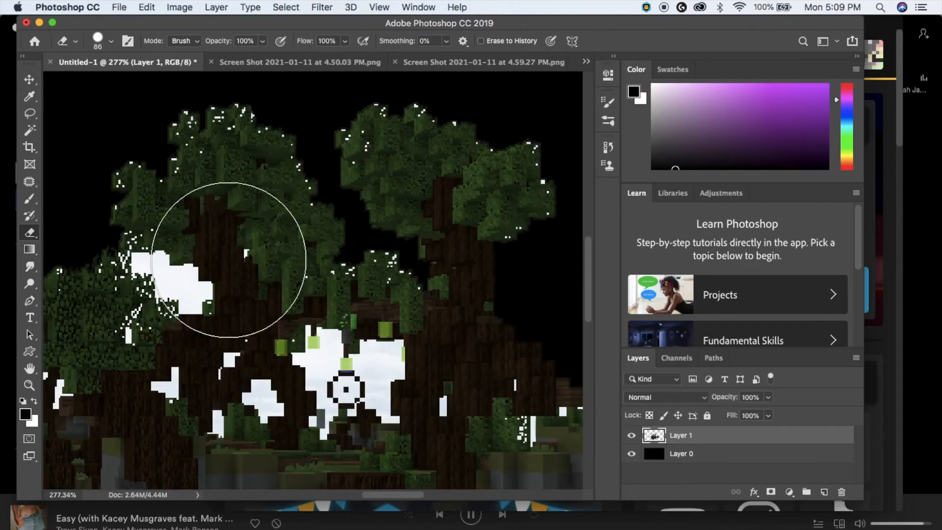
- Magic Wand and delete the white blob among the trees, the blob below them, and a small white block
{"action": "left_click", "coordinate": [29, 130]}
{"action": "left_click", "coordinate": [163, 268]}
{"action": "key", "text": "Delete"}
{"action": "key", "text": "ctrl+d"}
{"action": "left_click", "coordinate": [174, 389]}
{"action": "key", "text": "Delete"}
{"action": "left_click", "coordinate": [229, 363]}
{"action": "key", "text": "Delete"}
- Delete the thin white strip, both halves of the large white blob, and the round blob near the trunk
{"action": "key", "text": "Delete"}
{"action": "left_click", "coordinate": [220, 375]}
{"action": "key", "text": "Delete"}
{"action": "left_click", "coordinate": [320, 366]}
{"action": "key", "text": "Delete"}
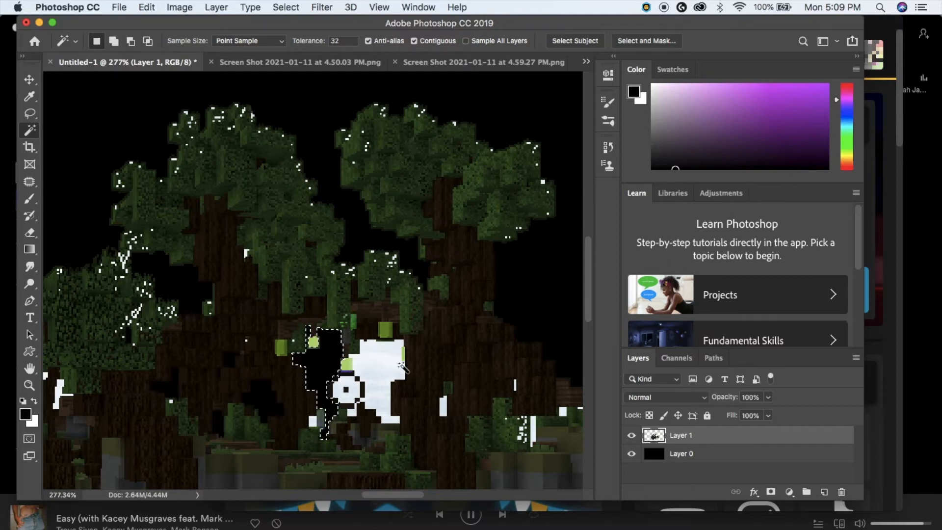
{"action": "left_click", "coordinate": [384, 367]}
{"action": "key", "text": "Delete"}
{"action": "left_click", "coordinate": [316, 419]}
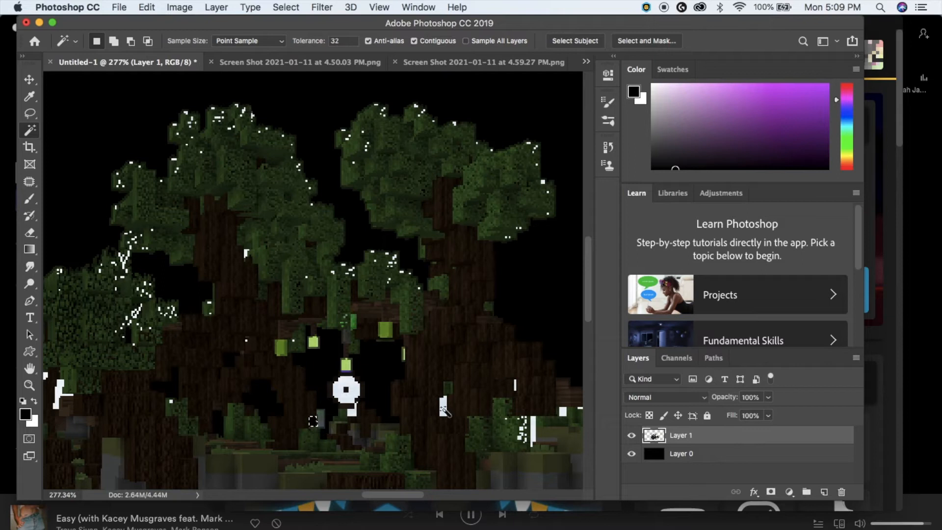
{"action": "left_click", "coordinate": [342, 393]}
{"action": "key", "text": "Delete"}
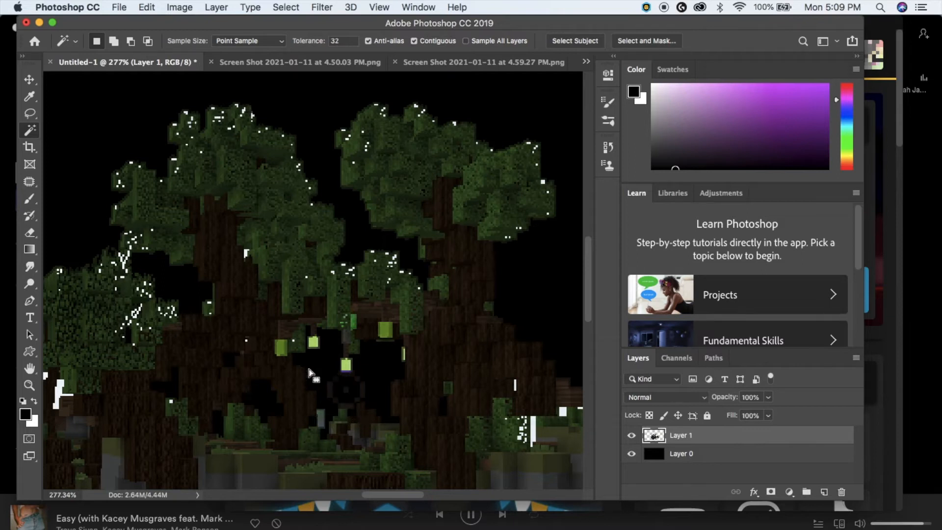
- Return to the Eraser and shrink its brush to 9 px
{"action": "left_click", "coordinate": [30, 233]}
{"action": "left_click", "coordinate": [111, 41]}
{"action": "left_click", "coordinate": [99, 78]}
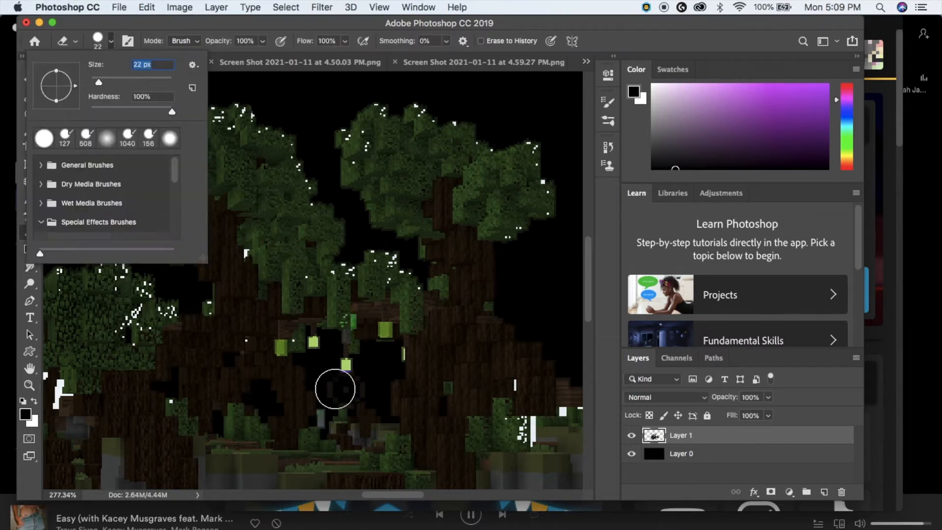
{"action": "left_click_drag", "start_coordinate": [90, 78], "coordinate": [89, 79]}
{"action": "left_click", "coordinate": [342, 387]}
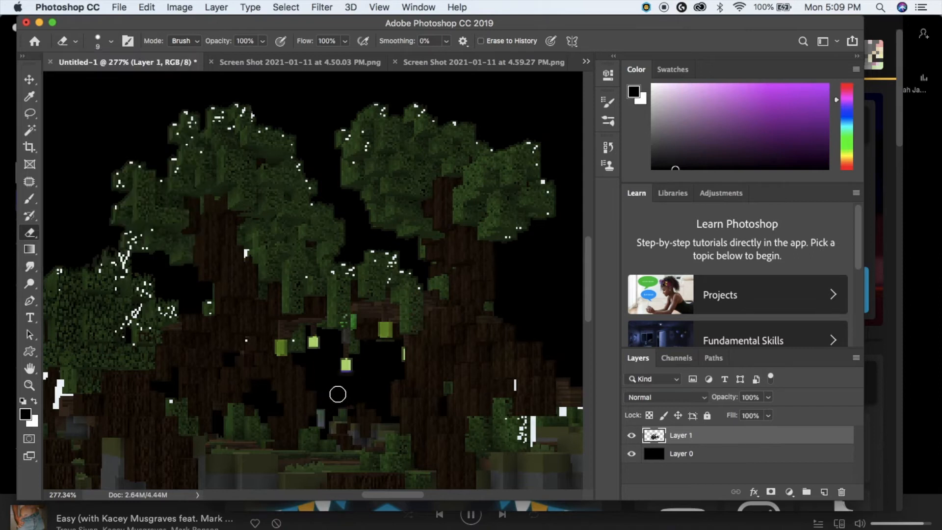
{"action": "scroll", "coordinate": [344, 395], "scroll_direction": "down", "scroll_amount": 5}
- Magic Wand and delete the white and light-blue blocks beside the tree trunk
{"action": "key", "text": "w"}
{"action": "scroll", "coordinate": [237, 419], "scroll_direction": "up", "scroll_amount": 8}
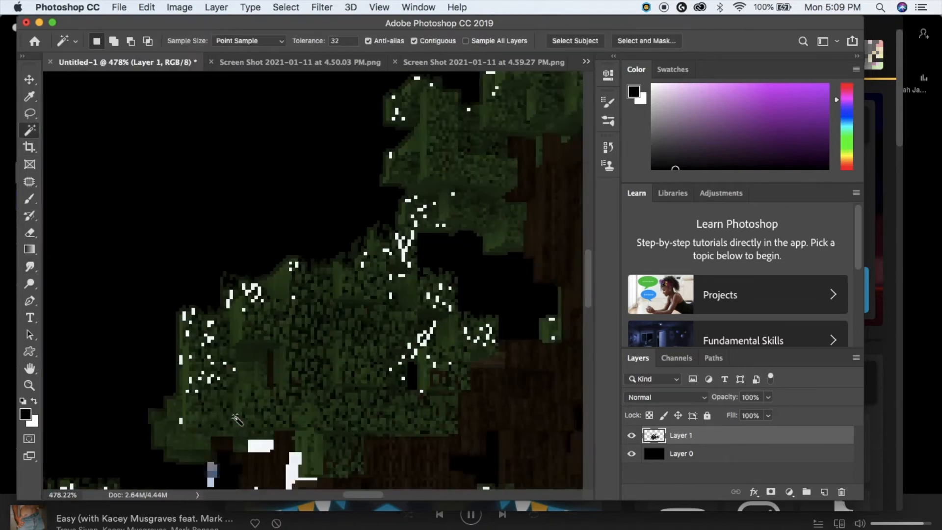
{"action": "scroll", "coordinate": [234, 416], "scroll_direction": "left", "scroll_amount": 3}
{"action": "left_click", "coordinate": [345, 446]}
{"action": "key", "text": "Delete"}
{"action": "scroll", "coordinate": [338, 440], "scroll_direction": "down", "scroll_amount": 3}
{"action": "scroll", "coordinate": [338, 441], "scroll_direction": "left", "scroll_amount": 1}
{"action": "left_click", "coordinate": [317, 422]}
{"action": "key", "text": "Delete"}
- With the History panel showing, clear the white block in the leaves to black
{"action": "left_click", "coordinate": [608, 147]}
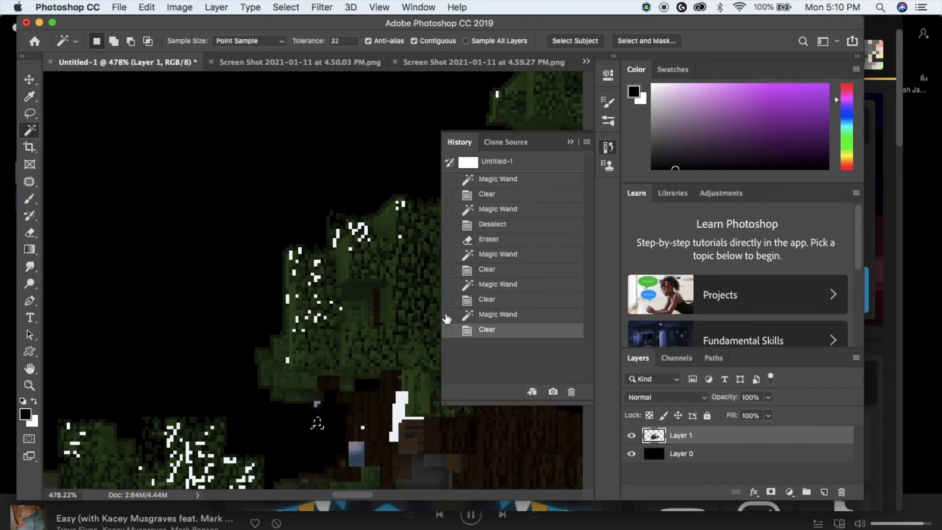
{"action": "scroll", "coordinate": [342, 349], "scroll_direction": "down", "scroll_amount": 3}
{"action": "key", "text": "Delete"}
{"action": "left_click", "coordinate": [405, 334]}
{"action": "key", "text": "Delete"}
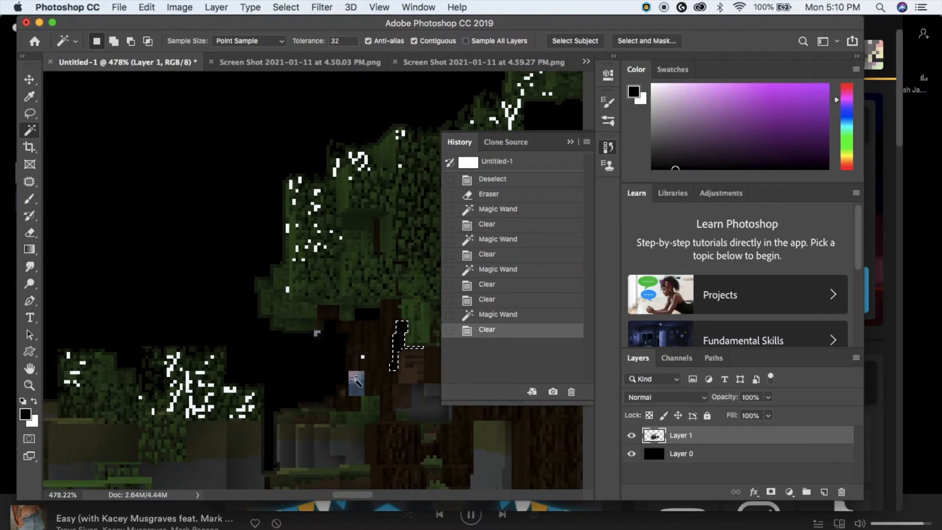
{"action": "left_click", "coordinate": [355, 379]}
{"action": "left_click", "coordinate": [233, 356]}
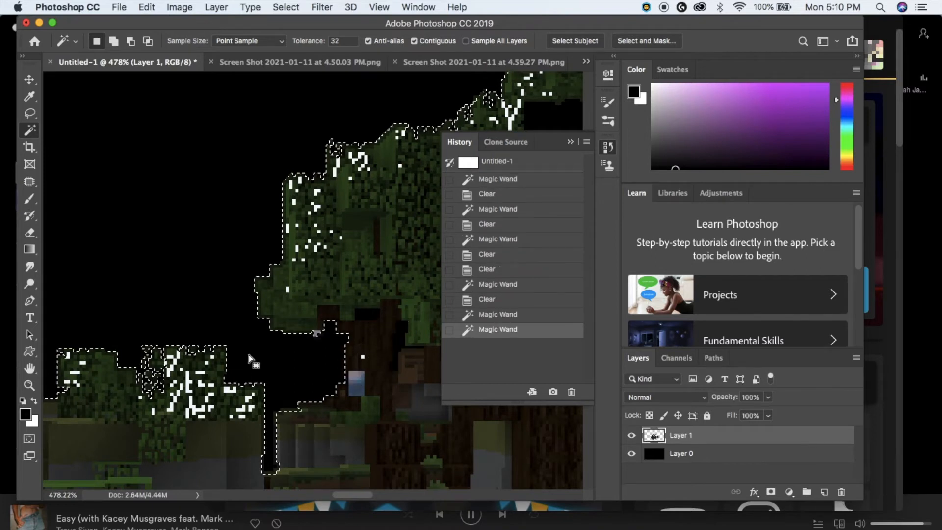
{"action": "left_click", "coordinate": [248, 357]}
{"action": "scroll", "coordinate": [248, 356], "scroll_direction": "down", "scroll_amount": 3}
{"action": "scroll", "coordinate": [248, 357], "scroll_direction": "right", "scroll_amount": 10}
- Clear the blue block and the white strips on and beside the trunk to black
{"action": "left_click", "coordinate": [113, 304]}
{"action": "scroll", "coordinate": [214, 270], "scroll_direction": "right", "scroll_amount": 5}
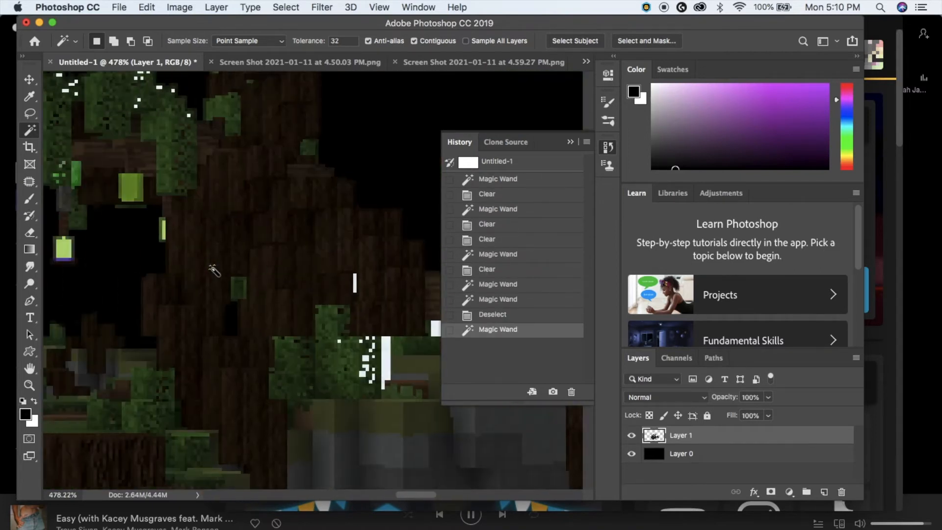
{"action": "left_click", "coordinate": [378, 345]}
{"action": "left_click", "coordinate": [386, 365]}
{"action": "key", "text": "Delete"}
{"action": "scroll", "coordinate": [387, 363], "scroll_direction": "right", "scroll_amount": 2}
{"action": "left_click", "coordinate": [379, 328]}
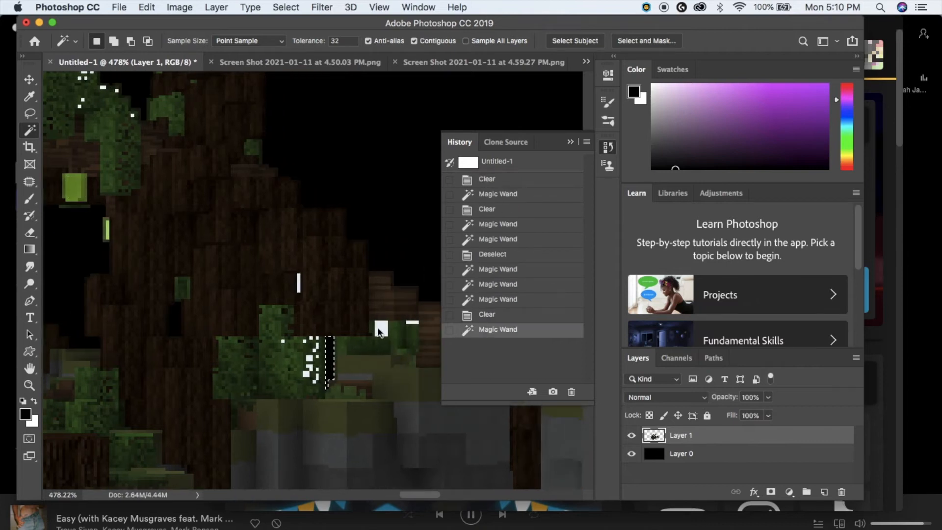
{"action": "key", "text": "Delete"}
{"action": "scroll", "coordinate": [378, 328], "scroll_direction": "right", "scroll_amount": 2}
{"action": "scroll", "coordinate": [380, 333], "scroll_direction": "right", "scroll_amount": 1}
{"action": "scroll", "coordinate": [366, 326], "scroll_direction": "down", "scroll_amount": 5}
- Delete the remaining white and blue patches near the right island, then deselect
{"action": "left_click", "coordinate": [392, 300]}
{"action": "scroll", "coordinate": [392, 299], "scroll_direction": "right", "scroll_amount": 7}
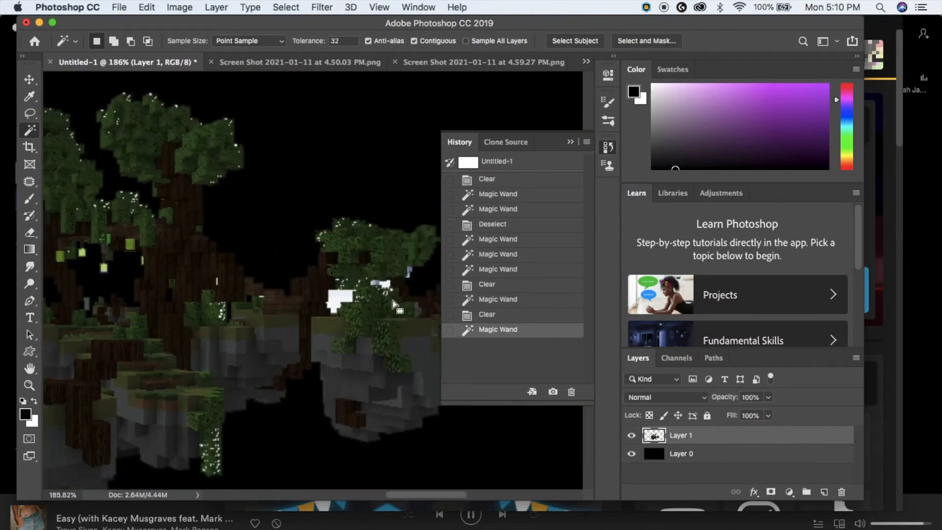
{"action": "key", "text": "Delete"}
{"action": "left_click", "coordinate": [248, 284]}
{"action": "key", "text": "Delete"}
{"action": "left_click", "coordinate": [275, 271]}
{"action": "key", "text": "Delete"}
{"action": "left_click", "coordinate": [282, 280]}
{"action": "key", "text": "Delete"}
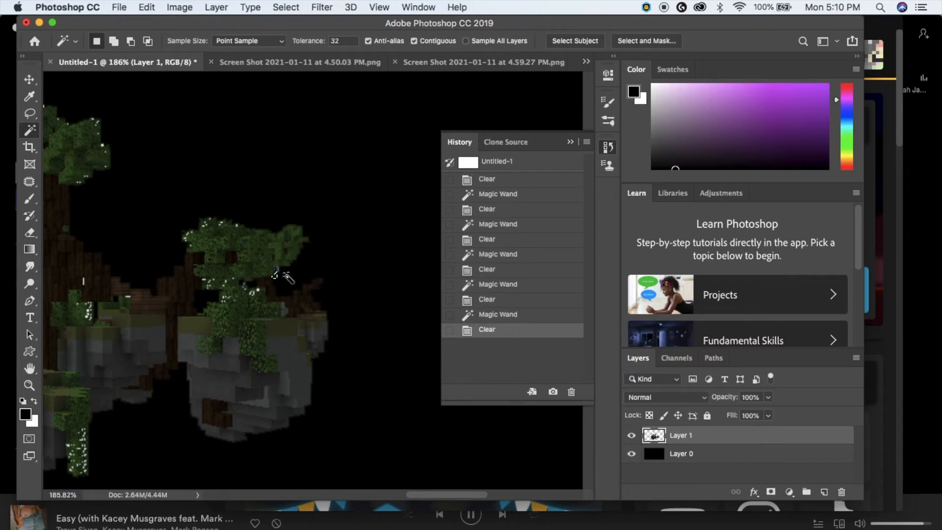
{"action": "scroll", "coordinate": [286, 276], "scroll_direction": "down", "scroll_amount": 4}
{"action": "left_click", "coordinate": [287, 278]}
{"action": "key", "text": "ctrl+d"}
{"action": "scroll", "coordinate": [242, 227], "scroll_direction": "up", "scroll_amount": 5}
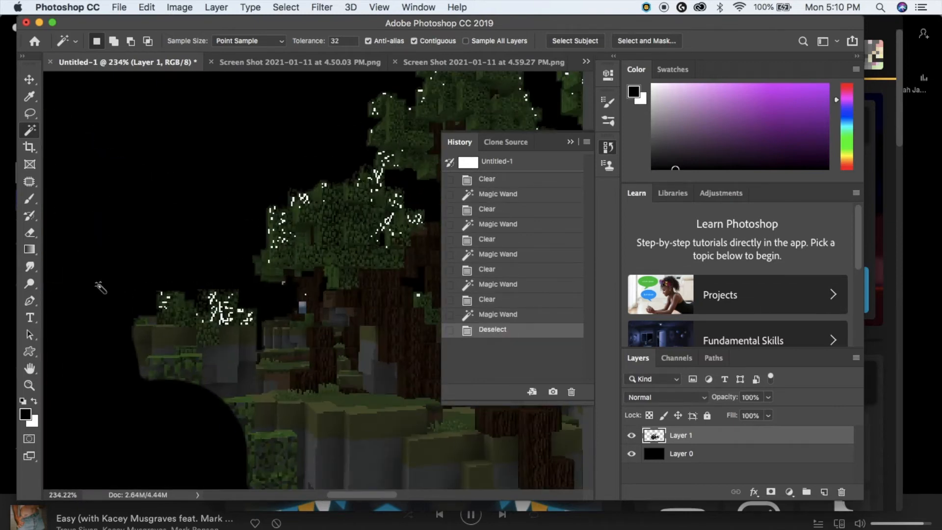
- Erase the stray pixels around the lower-left island
{"action": "left_click", "coordinate": [30, 233]}
{"action": "mouse_move", "coordinate": [225, 399]}
{"action": "left_mouse_down"}
{"action": "mouse_move", "coordinate": [236, 382]}
{"action": "mouse_move", "coordinate": [235, 394]}
{"action": "mouse_move", "coordinate": [254, 389]}
{"action": "mouse_move", "coordinate": [252, 309]}
{"action": "left_mouse_up"}
{"action": "left_click", "coordinate": [30, 113]}
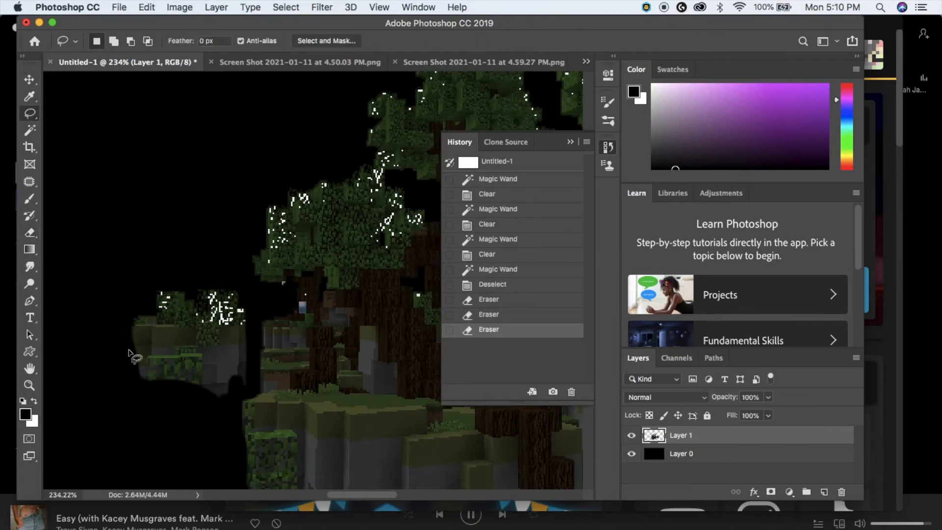
{"action": "left_click", "coordinate": [146, 7]}
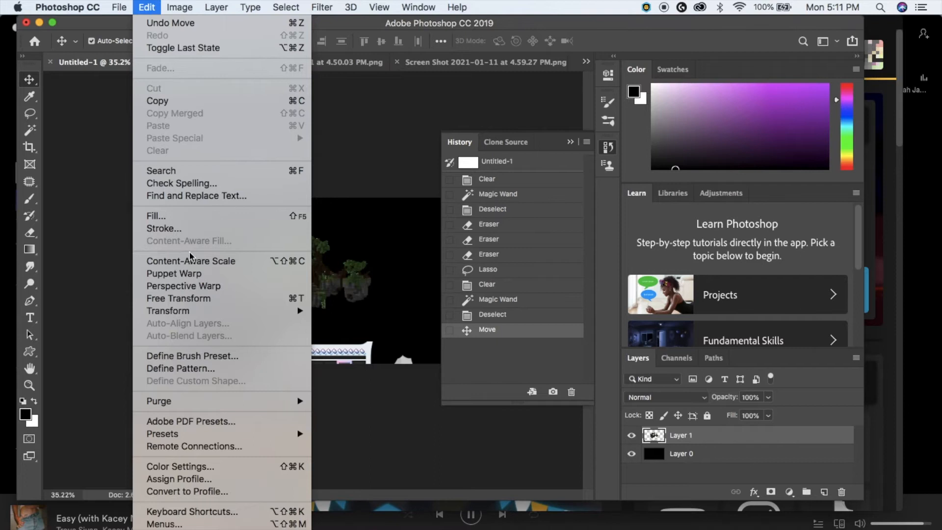
- Free Transform the island layer in stages up to about 198% and centre it on the canvas
{"action": "left_click", "coordinate": [199, 299]}
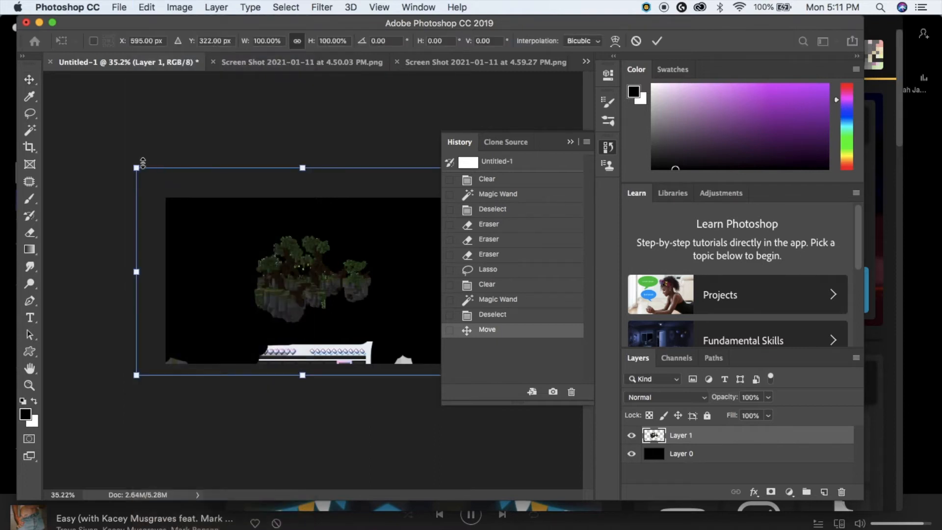
{"action": "left_click_drag", "start_coordinate": [136, 166], "coordinate": [11, 35]}
{"action": "left_click_drag", "start_coordinate": [216, 255], "coordinate": [284, 313]}
{"action": "left_click_drag", "start_coordinate": [45, 127], "coordinate": [7, 46]}
{"action": "scroll", "coordinate": [336, 160], "scroll_direction": "down", "scroll_amount": 3}
{"action": "scroll", "coordinate": [336, 161], "scroll_direction": "down", "scroll_amount": 3}
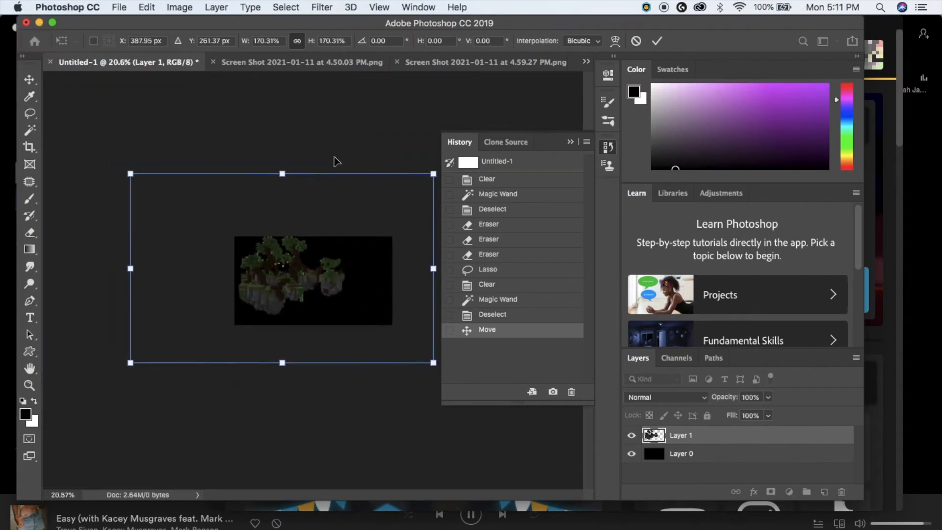
{"action": "left_click_drag", "start_coordinate": [432, 176], "coordinate": [480, 145]}
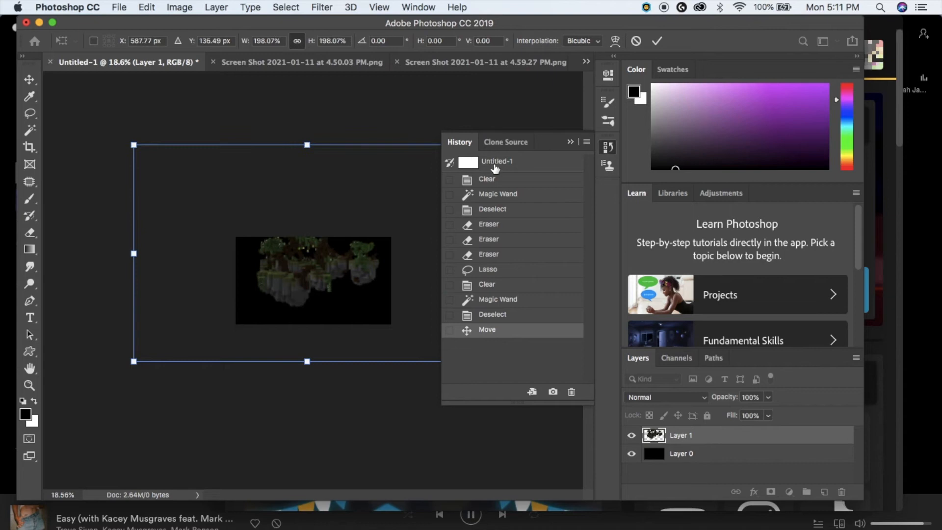
{"action": "left_click_drag", "start_coordinate": [276, 281], "coordinate": [258, 307]}
{"action": "scroll", "coordinate": [287, 304], "scroll_direction": "up", "scroll_amount": 5}
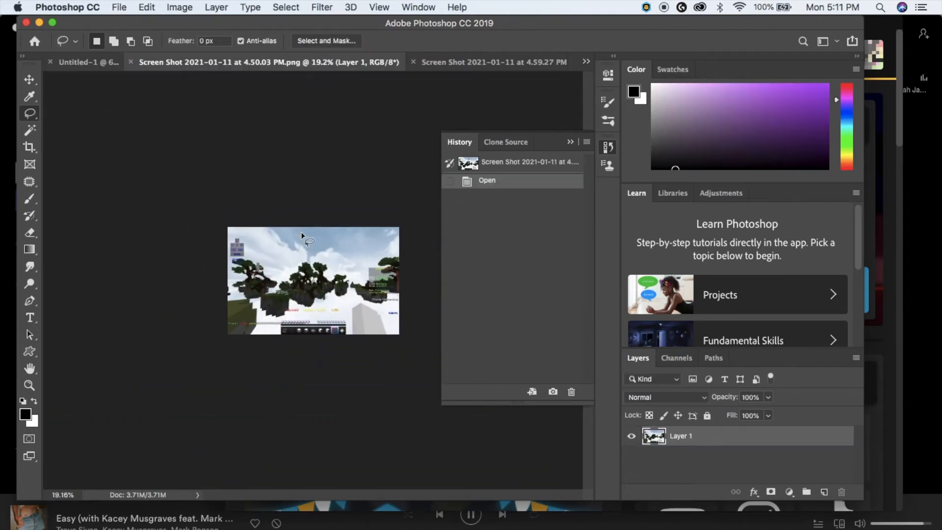
{"action": "scroll", "coordinate": [302, 236], "scroll_direction": "down", "scroll_amount": 1}
- Switch to the 9.49.27 PM sky screenshot and drag its layer into the 4.50.03 PM document
{"action": "left_click", "coordinate": [586, 62]}
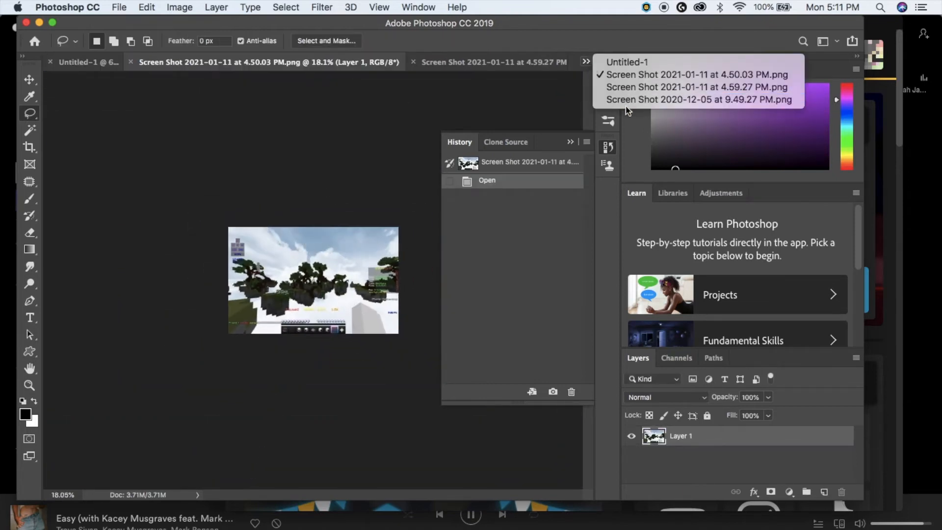
{"action": "left_click", "coordinate": [638, 97]}
{"action": "scroll", "coordinate": [164, 255], "scroll_direction": "down", "scroll_amount": 4}
{"action": "key", "text": "v"}
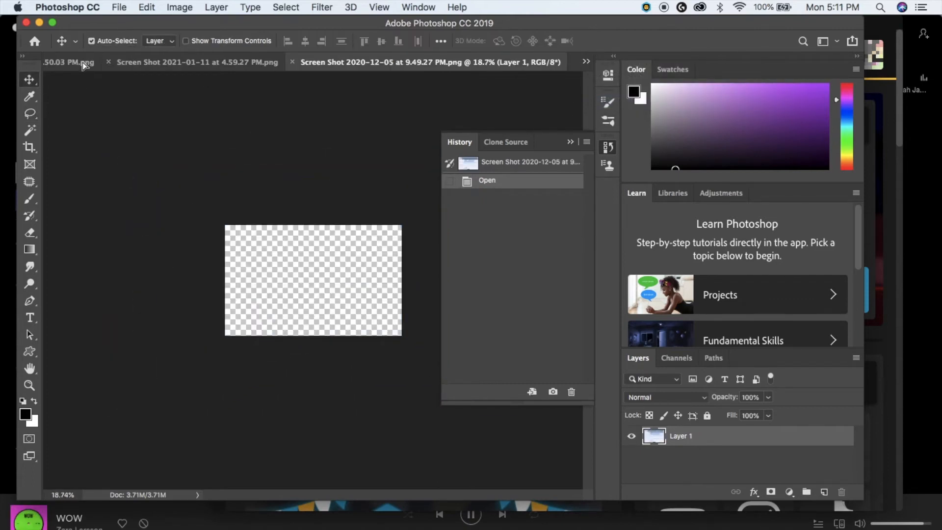
{"action": "left_click", "coordinate": [73, 62]}
{"action": "left_click_drag", "start_coordinate": [291, 263], "coordinate": [288, 273]}
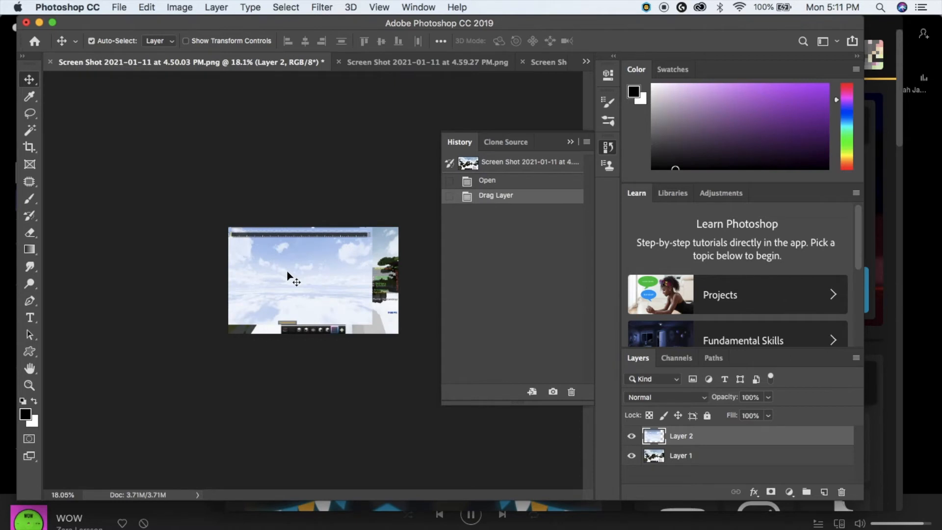
- Bring the sky layer into Untitled-1 as Layer 2 below the island layer, nudged slightly up
{"action": "left_click", "coordinate": [585, 61]}
{"action": "left_click", "coordinate": [618, 61]}
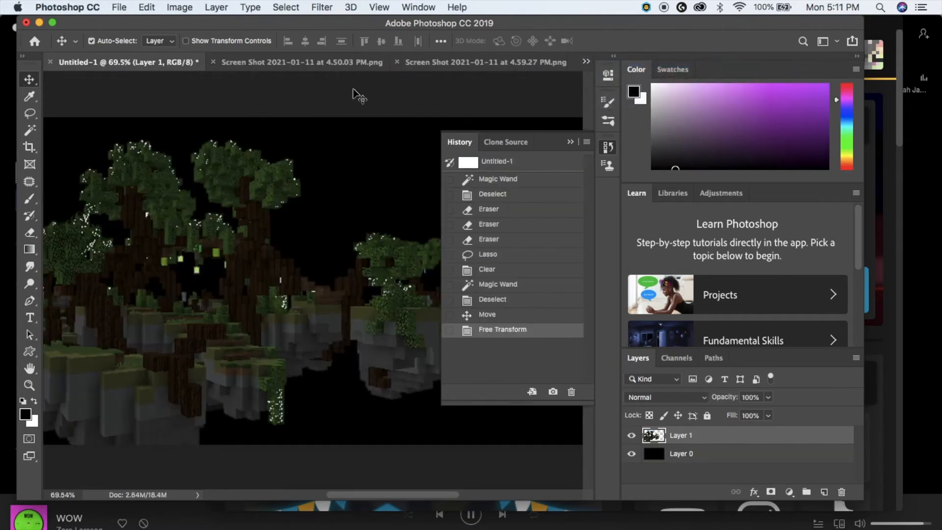
{"action": "left_click", "coordinate": [317, 62]}
{"action": "left_click_drag", "start_coordinate": [338, 316], "coordinate": [273, 286]}
{"action": "left_click_drag", "start_coordinate": [729, 443], "coordinate": [729, 464]}
{"action": "scroll", "coordinate": [385, 302], "scroll_direction": "down", "scroll_amount": 3}
{"action": "mouse_move", "coordinate": [385, 384]}
{"action": "left_mouse_down"}
{"action": "mouse_move", "coordinate": [386, 361]}
{"action": "mouse_move", "coordinate": [385, 377]}
{"action": "left_mouse_up"}
- Free Transform the sky layer to 145.6% and reposition it to cover the whole canvas
{"action": "left_click", "coordinate": [145, 7]}
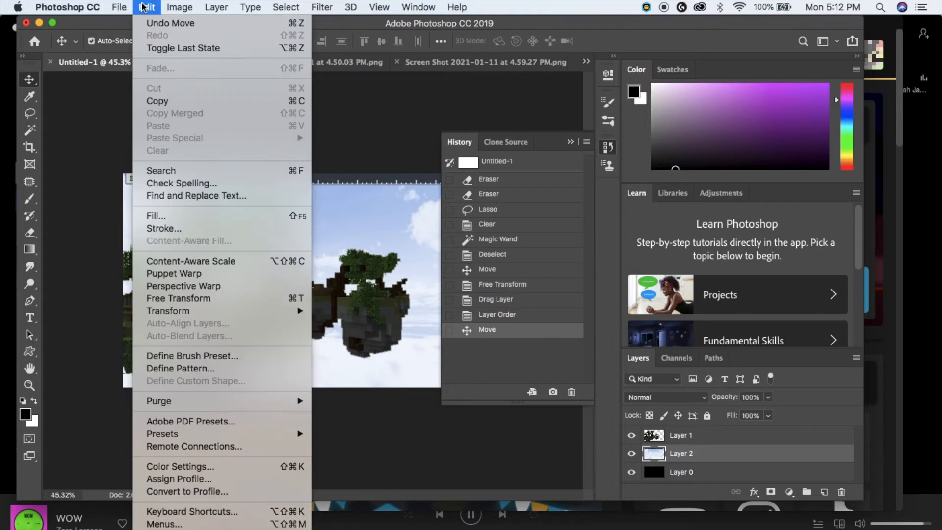
{"action": "left_click", "coordinate": [166, 299]}
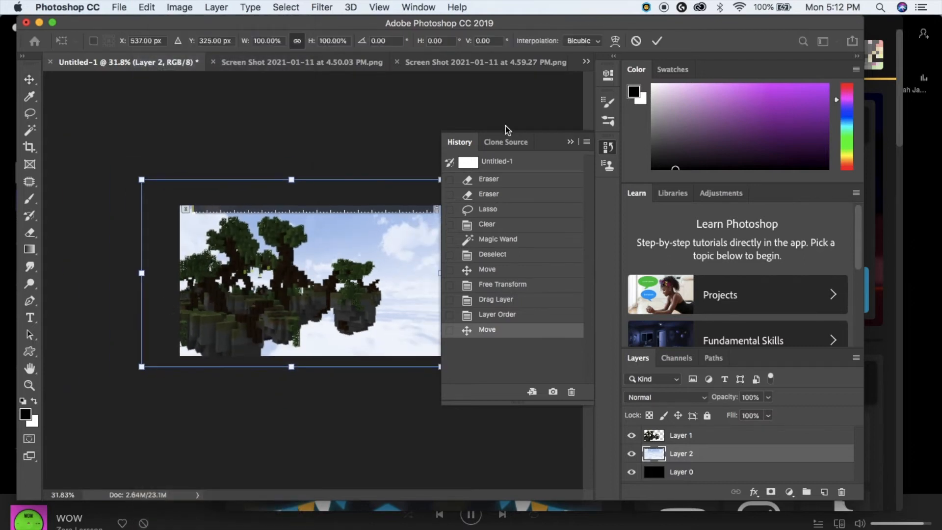
{"action": "left_click_drag", "start_coordinate": [548, 145], "coordinate": [691, 138]}
{"action": "scroll", "coordinate": [304, 118], "scroll_direction": "up", "scroll_amount": 3}
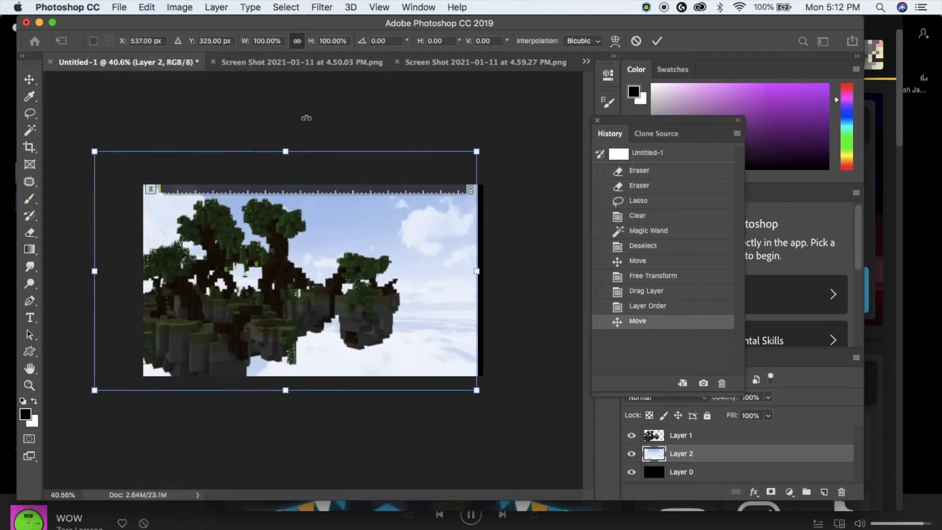
{"action": "scroll", "coordinate": [309, 284], "scroll_direction": "down", "scroll_amount": 2}
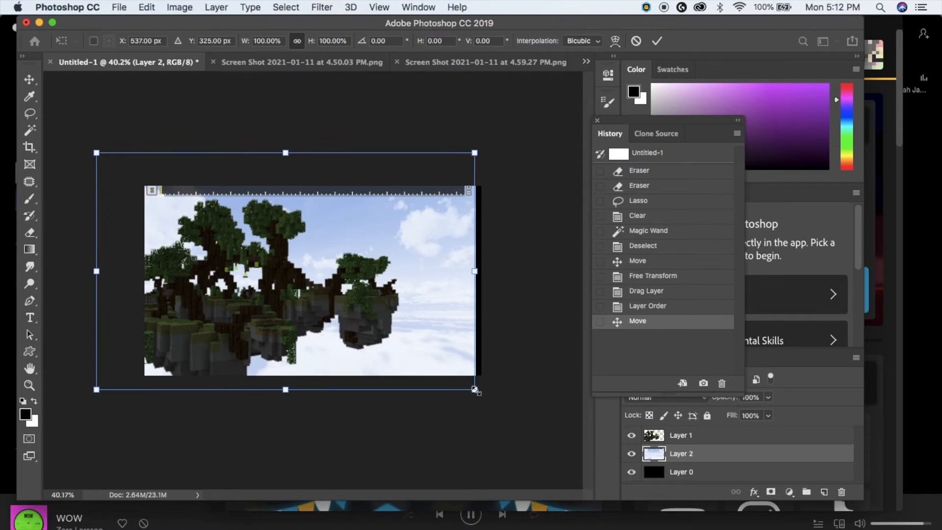
{"action": "left_click_drag", "start_coordinate": [475, 389], "coordinate": [577, 449]}
{"action": "left_click_drag", "start_coordinate": [427, 296], "coordinate": [414, 233]}
{"action": "left_click_drag", "start_coordinate": [567, 85], "coordinate": [637, 43]}
{"action": "mouse_move", "coordinate": [449, 212]}
{"action": "left_mouse_down"}
{"action": "mouse_move", "coordinate": [421, 224]}
{"action": "mouse_move", "coordinate": [535, 233]}
{"action": "mouse_move", "coordinate": [384, 233]}
{"action": "mouse_move", "coordinate": [416, 235]}
{"action": "mouse_move", "coordinate": [296, 201]}
{"action": "mouse_move", "coordinate": [220, 326]}
{"action": "mouse_move", "coordinate": [241, 343]}
{"action": "left_mouse_up"}
{"action": "left_click", "coordinate": [30, 114]}
- Lasso the player in the 4.59.27 PM screenshot and paste it into Untitled-1 above Layer 1
{"action": "left_click", "coordinate": [444, 63]}
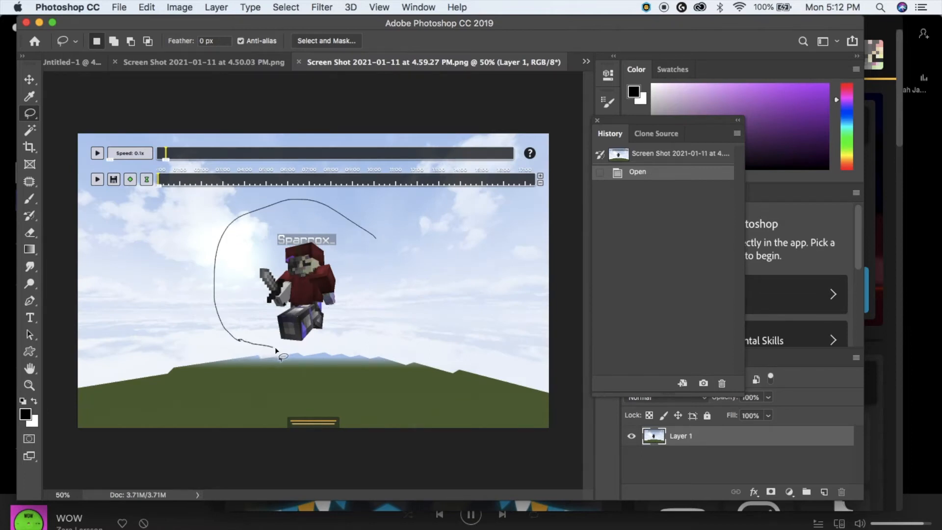
{"action": "mouse_move", "coordinate": [330, 346]}
{"action": "left_mouse_down"}
{"action": "mouse_move", "coordinate": [372, 312]}
{"action": "mouse_move", "coordinate": [381, 263]}
{"action": "left_mouse_up"}
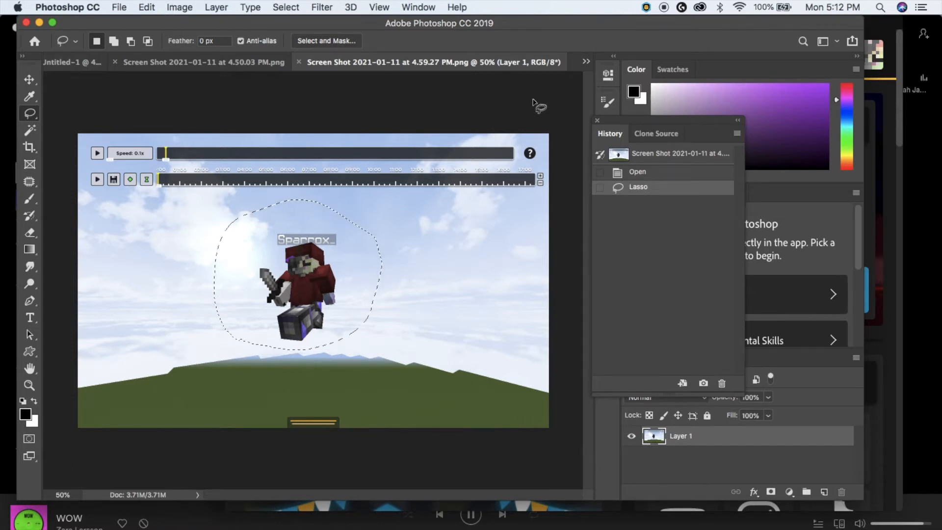
{"action": "left_click", "coordinate": [585, 62]}
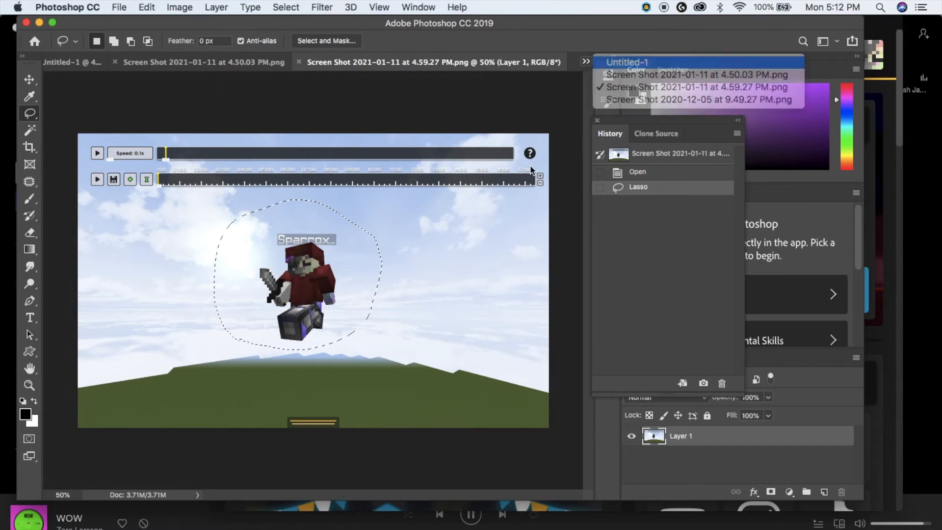
{"action": "left_click", "coordinate": [627, 62]}
{"action": "key", "text": "super+v"}
{"action": "left_click_drag", "start_coordinate": [722, 455], "coordinate": [717, 435]}
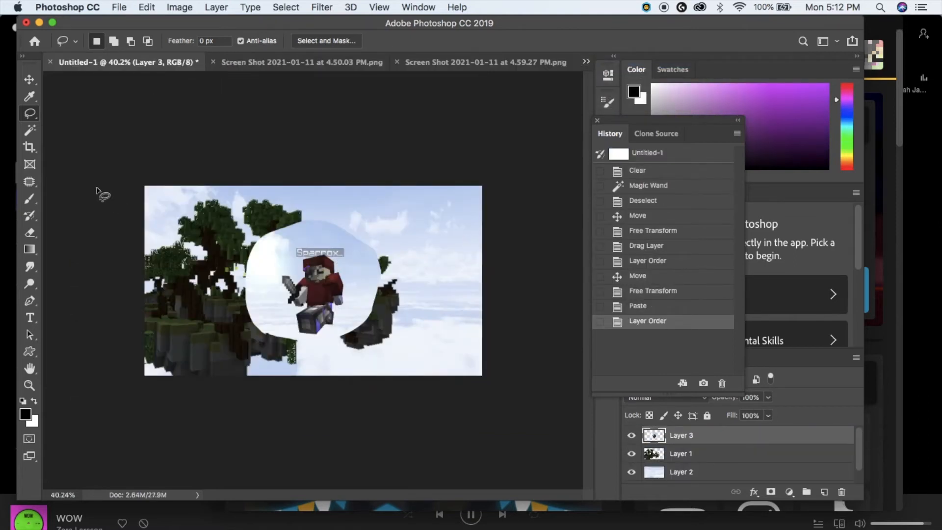
- Shift the pasted character to the right and zoom in on it
{"action": "left_click", "coordinate": [29, 79]}
{"action": "left_click_drag", "start_coordinate": [318, 297], "coordinate": [358, 294]}
{"action": "key", "text": "super+0"}
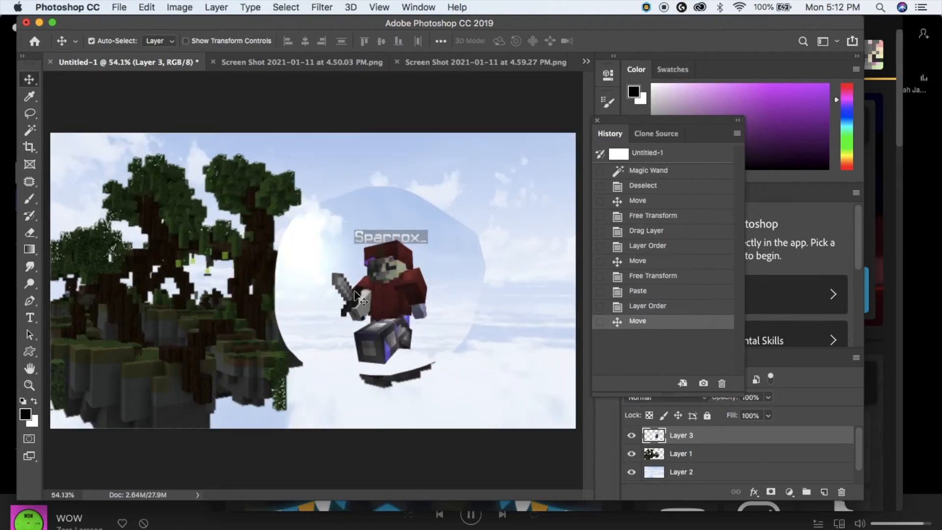
{"action": "scroll", "coordinate": [354, 292], "scroll_direction": "up", "scroll_amount": 8}
- Magic Wand and delete the sky and white patches surrounding the character
{"action": "left_click", "coordinate": [31, 131]}
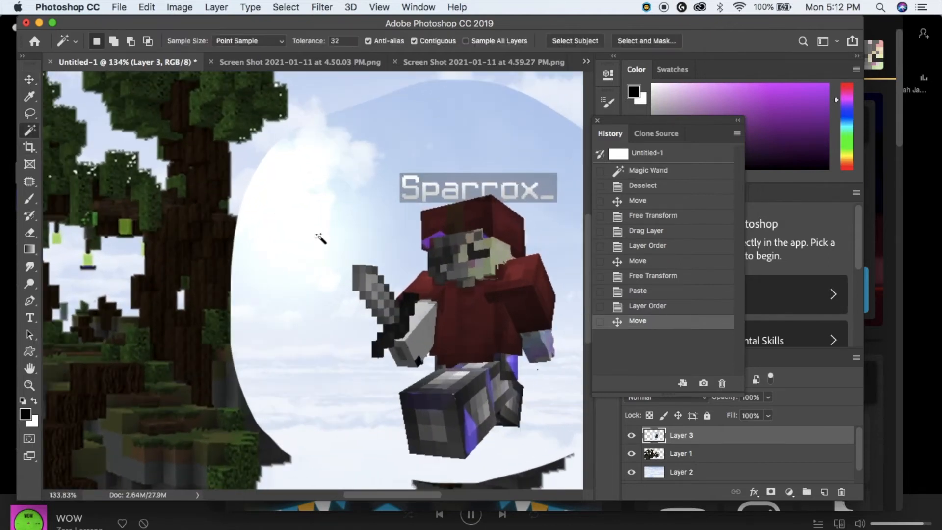
{"action": "left_click", "coordinate": [381, 242]}
{"action": "key", "text": "Delete"}
{"action": "left_click", "coordinate": [294, 247]}
{"action": "key", "text": "Delete"}
{"action": "left_click", "coordinate": [293, 247]}
{"action": "key", "text": "Delete"}
{"action": "left_click", "coordinate": [237, 315]}
{"action": "key", "text": "Delete"}
- Select and delete the Sparrox nametag, then drop the selection
{"action": "left_click", "coordinate": [369, 313]}
{"action": "scroll", "coordinate": [344, 314], "scroll_direction": "right", "scroll_amount": 8}
{"action": "key", "text": "super+d"}
{"action": "left_click", "coordinate": [245, 172]}
{"action": "key", "text": "Delete"}
{"action": "scroll", "coordinate": [244, 174], "scroll_direction": "up", "scroll_amount": 2}
{"action": "scroll", "coordinate": [211, 113], "scroll_direction": "up", "scroll_amount": 2}
{"action": "left_click", "coordinate": [205, 101]}
{"action": "key", "text": "super+d"}
{"action": "scroll", "coordinate": [206, 101], "scroll_direction": "up", "scroll_amount": 3}
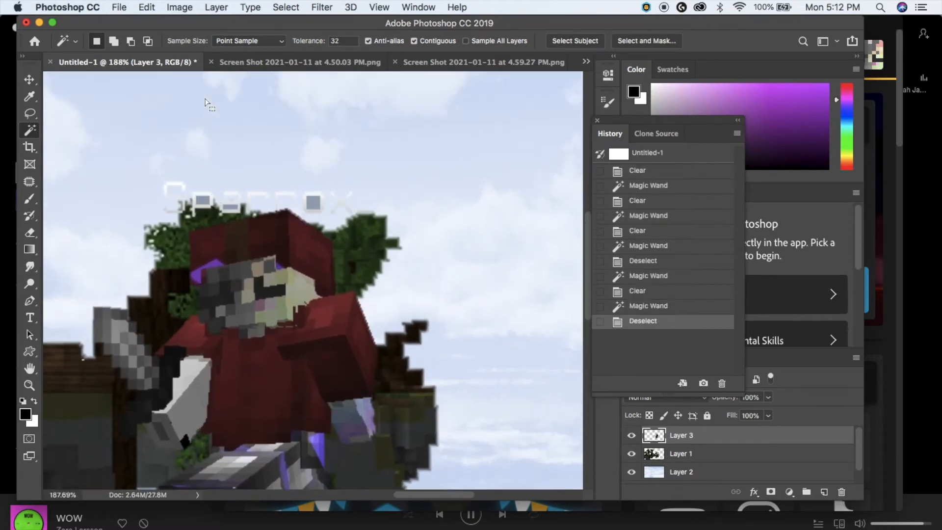
- Erase the leftover nametag pixels with a size 36 eraser and move the character further right
{"action": "left_click", "coordinate": [29, 232]}
{"action": "left_click", "coordinate": [111, 41]}
{"action": "left_click_drag", "start_coordinate": [93, 82], "coordinate": [105, 82]}
{"action": "mouse_move", "coordinate": [352, 201]}
{"action": "left_mouse_down"}
{"action": "mouse_move", "coordinate": [288, 183]}
{"action": "mouse_move", "coordinate": [160, 189]}
{"action": "left_mouse_up"}
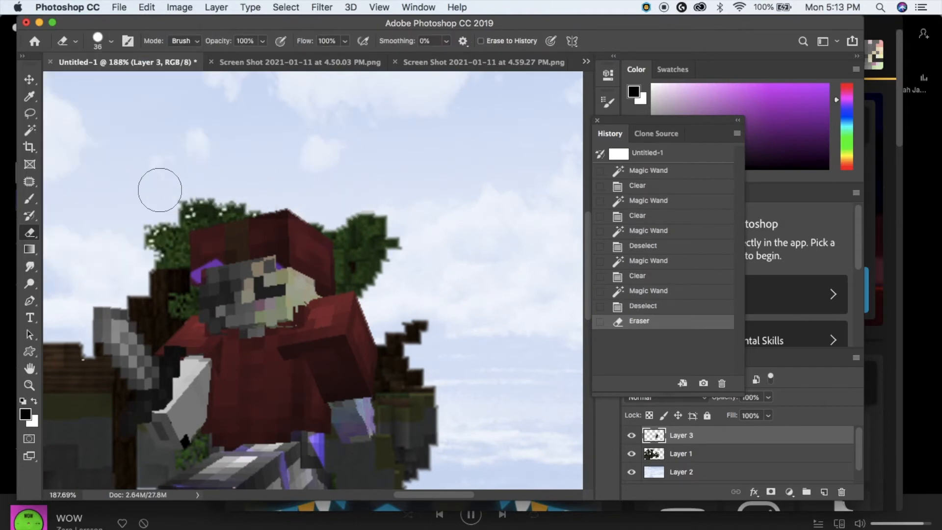
{"action": "scroll", "coordinate": [206, 177], "scroll_direction": "down", "scroll_amount": 6}
{"action": "scroll", "coordinate": [208, 179], "scroll_direction": "up", "scroll_amount": 2}
{"action": "key", "text": "v"}
{"action": "left_click_drag", "start_coordinate": [397, 288], "coordinate": [440, 283]}
{"action": "scroll", "coordinate": [450, 287], "scroll_direction": "down", "scroll_amount": 2}
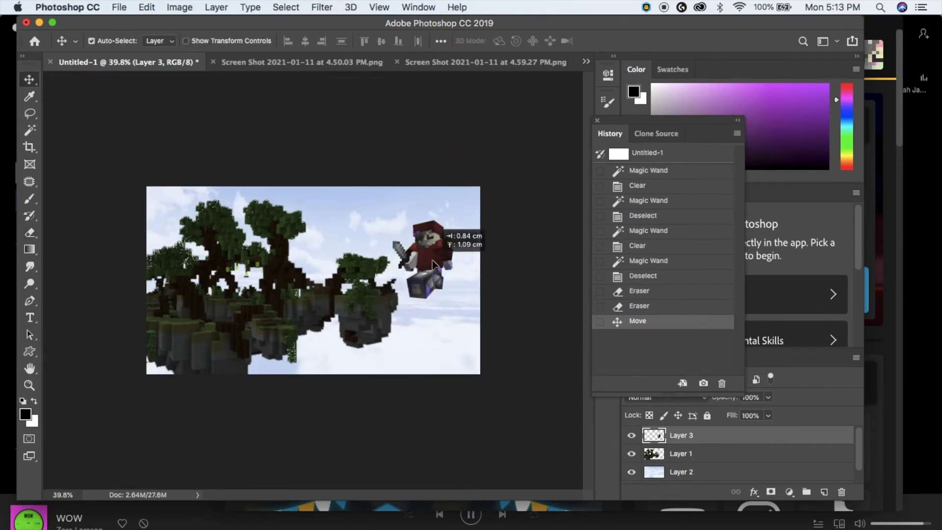
- Free Transform the character to about 216% and move it up and to the right
{"action": "left_click", "coordinate": [147, 7]}
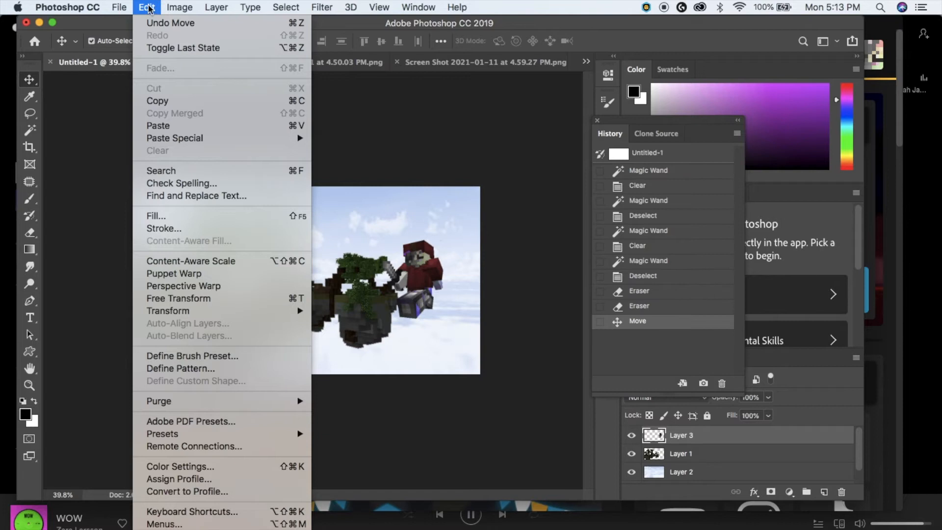
{"action": "left_click", "coordinate": [193, 299]}
{"action": "left_click_drag", "start_coordinate": [346, 319], "coordinate": [213, 389]}
{"action": "left_click_drag", "start_coordinate": [385, 345], "coordinate": [394, 298]}
{"action": "left_click_drag", "start_coordinate": [454, 375], "coordinate": [467, 386]}
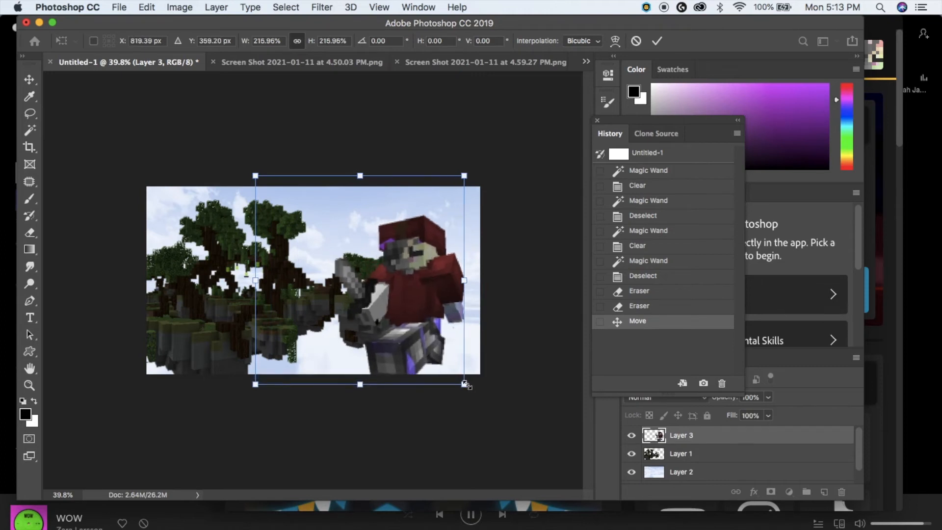
{"action": "left_click_drag", "start_coordinate": [441, 304], "coordinate": [450, 292]}
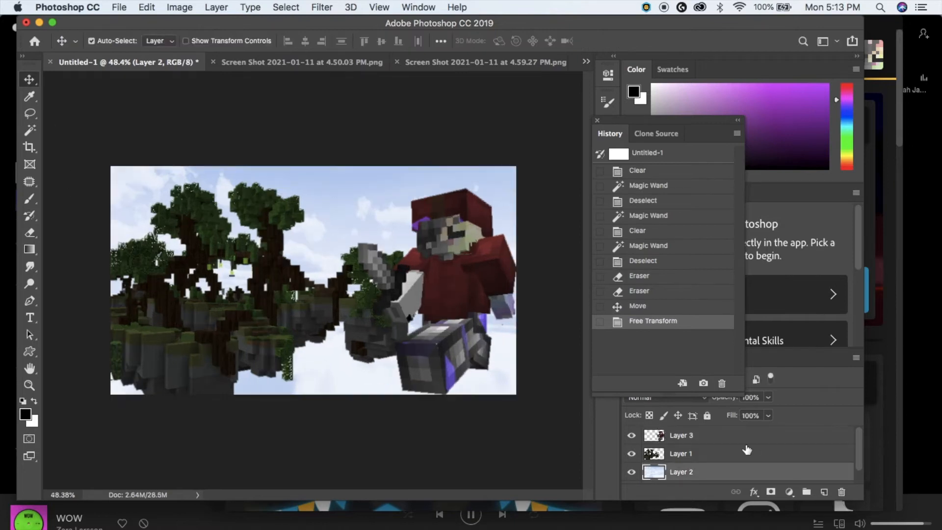
{"action": "scroll", "coordinate": [733, 459], "scroll_direction": "down", "scroll_amount": 1}
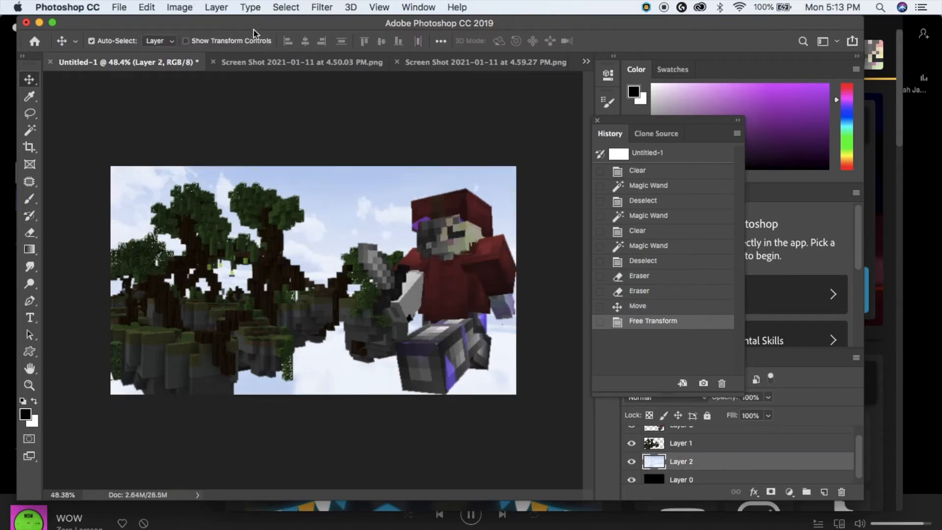
- Boost the sky layer's vibrance and raise its saturation to +36
{"action": "left_click", "coordinate": [179, 7]}
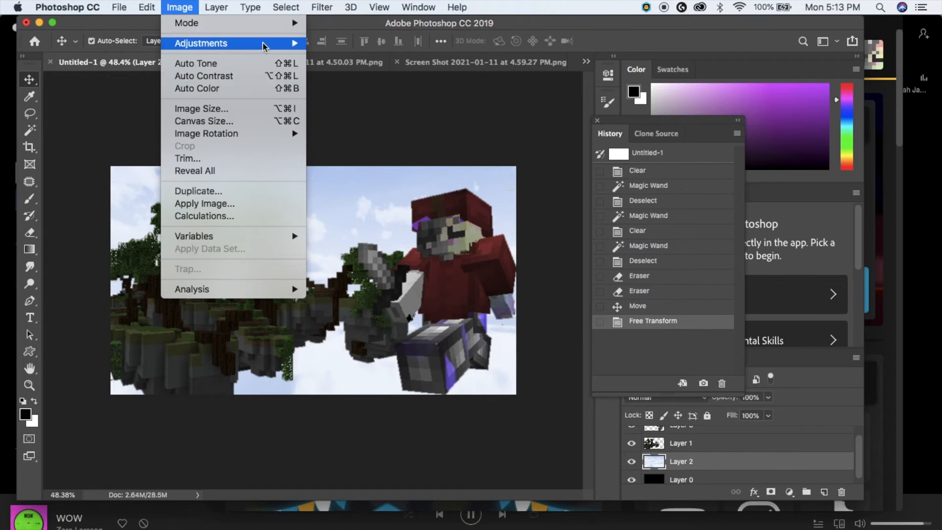
{"action": "mouse_move", "coordinate": [264, 46]}
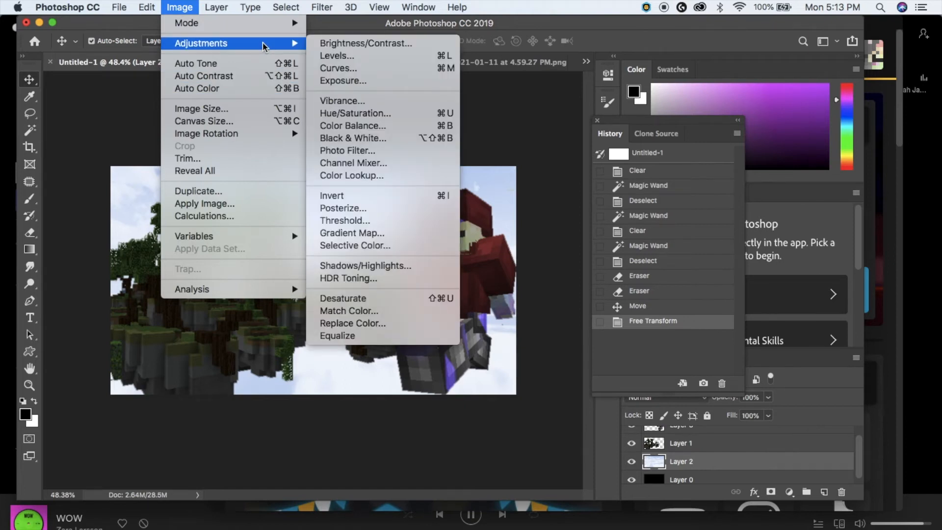
{"action": "left_click", "coordinate": [180, 8]}
{"action": "left_click", "coordinate": [180, 7]}
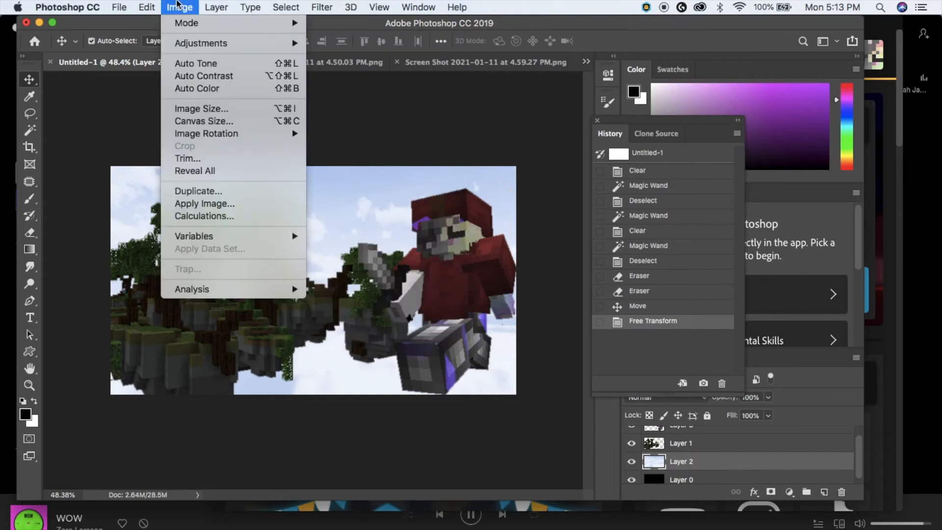
{"action": "mouse_move", "coordinate": [200, 45]}
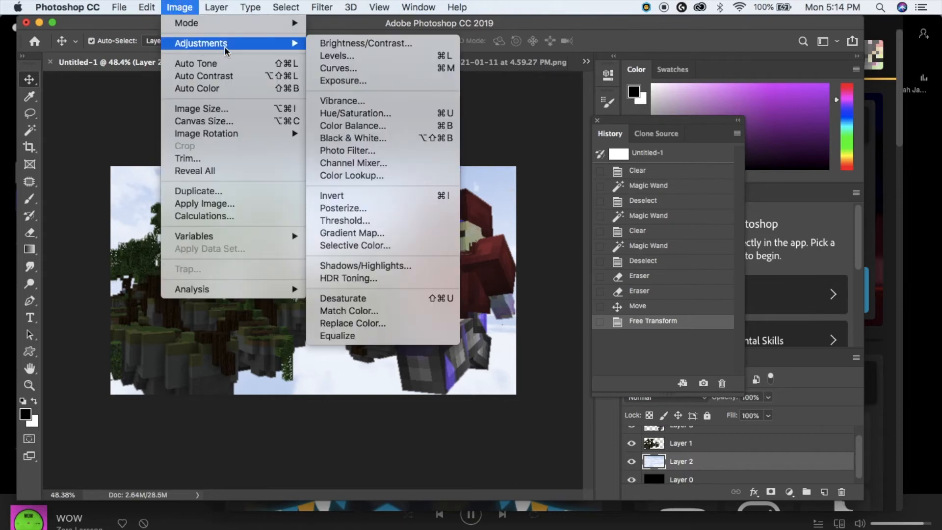
{"action": "left_click", "coordinate": [382, 103]}
{"action": "left_click", "coordinate": [643, 295]}
{"action": "left_click_drag", "start_coordinate": [654, 299], "coordinate": [665, 302]}
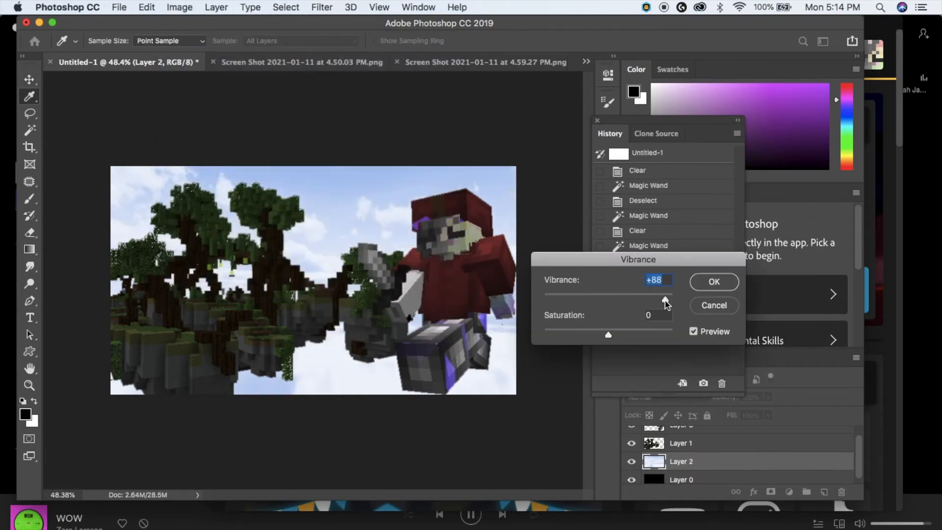
{"action": "left_click", "coordinate": [633, 333]}
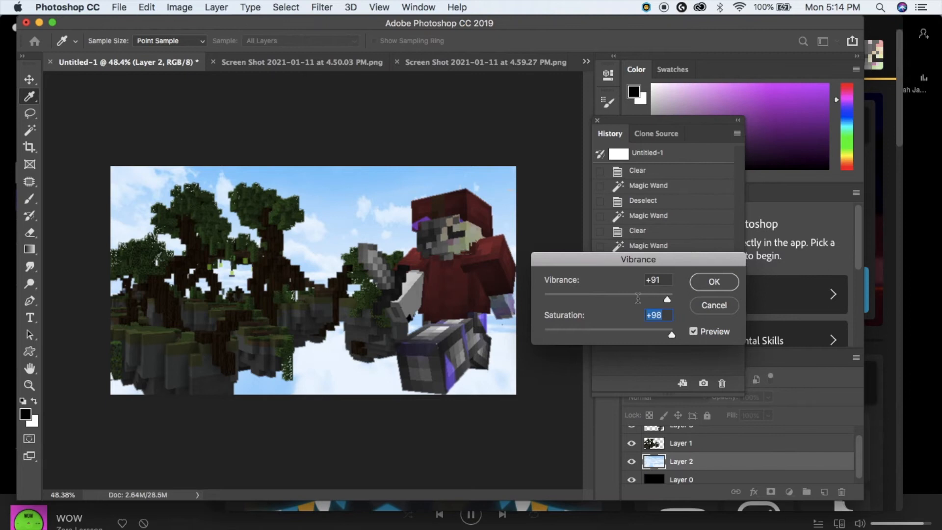
{"action": "left_click", "coordinate": [714, 281]}
- Darken the sky with Brightness/Contrast at brightness -32 and contrast -1
{"action": "left_click", "coordinate": [179, 7]}
{"action": "mouse_move", "coordinate": [226, 43]}
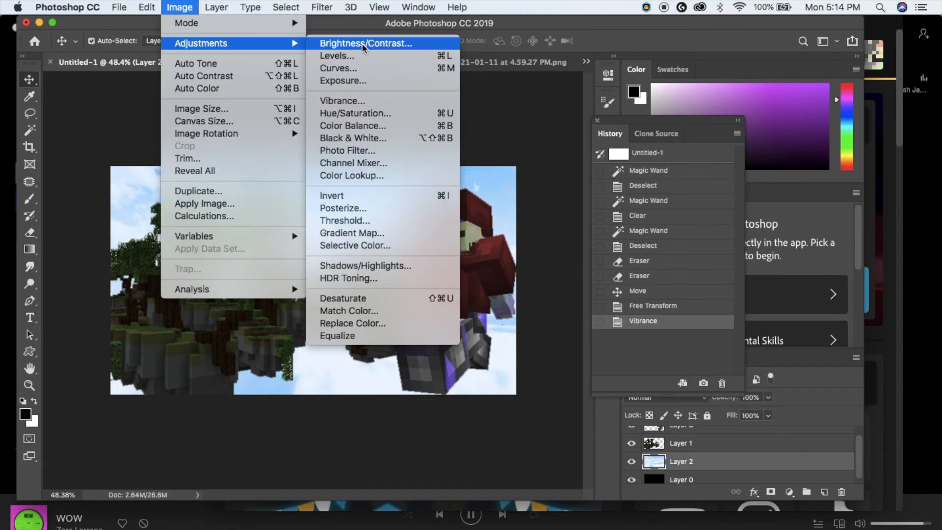
{"action": "left_click", "coordinate": [363, 43]}
{"action": "left_click_drag", "start_coordinate": [691, 180], "coordinate": [625, 182]}
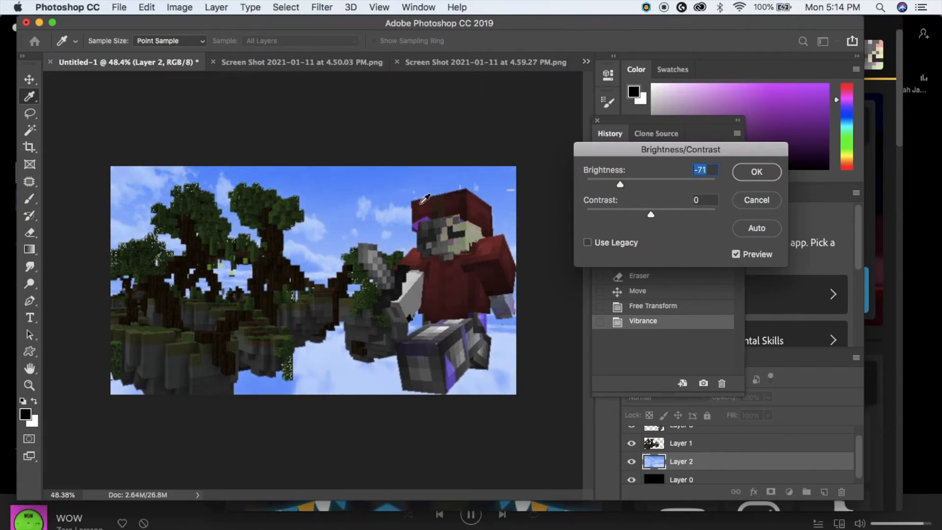
{"action": "mouse_move", "coordinate": [651, 214]}
{"action": "left_mouse_down"}
{"action": "mouse_move", "coordinate": [677, 210]}
{"action": "mouse_move", "coordinate": [649, 220]}
{"action": "left_mouse_up"}
{"action": "left_click_drag", "start_coordinate": [630, 184], "coordinate": [651, 221]}
{"action": "left_click", "coordinate": [757, 173]}
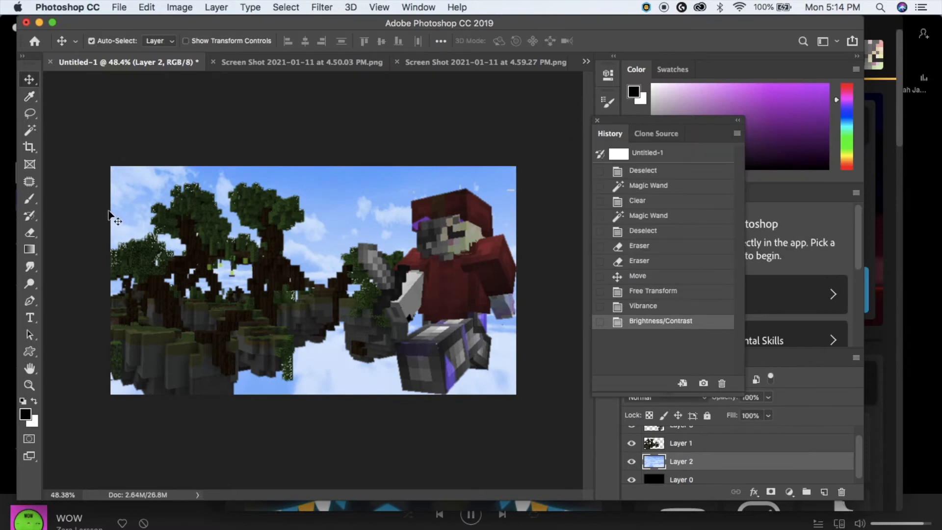
{"action": "key", "text": "alt+]"}
{"action": "left_click", "coordinate": [182, 6]}
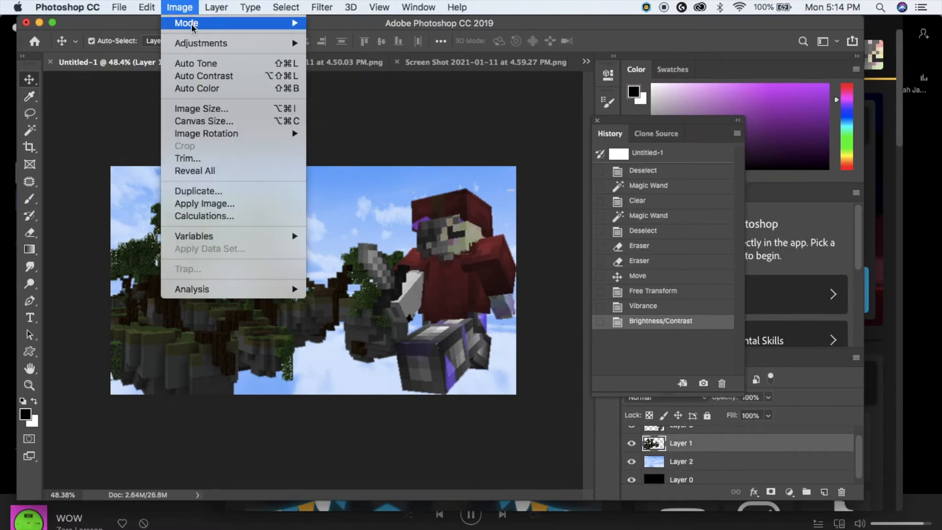
- Brighten the sky islands and lower their contrast with Brightness/Contrast
{"action": "mouse_move", "coordinate": [195, 44]}
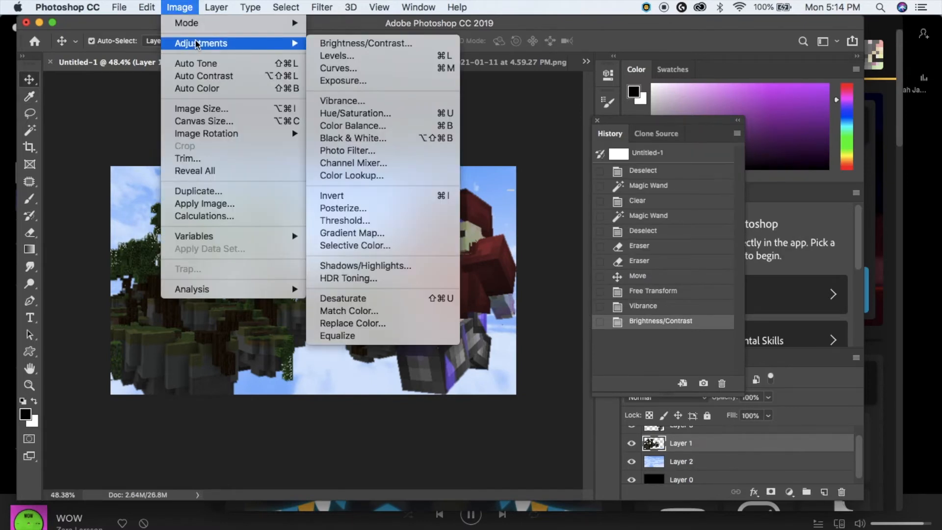
{"action": "left_click", "coordinate": [336, 43]}
{"action": "left_click_drag", "start_coordinate": [670, 186], "coordinate": [686, 185]}
{"action": "left_click_drag", "start_coordinate": [650, 215], "coordinate": [631, 215]}
{"action": "left_click", "coordinate": [756, 171]}
- Raise the islands' vibrance to +71 and boost their saturation
{"action": "left_click", "coordinate": [180, 7]}
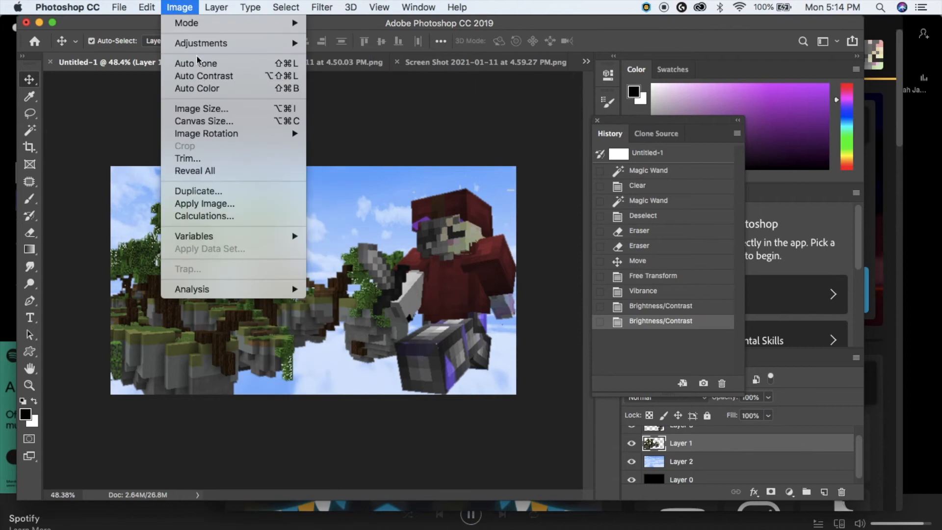
{"action": "mouse_move", "coordinate": [201, 43]}
{"action": "left_click", "coordinate": [396, 105]}
{"action": "left_click_drag", "start_coordinate": [645, 298], "coordinate": [654, 298]}
{"action": "left_click_drag", "start_coordinate": [637, 333], "coordinate": [632, 334]}
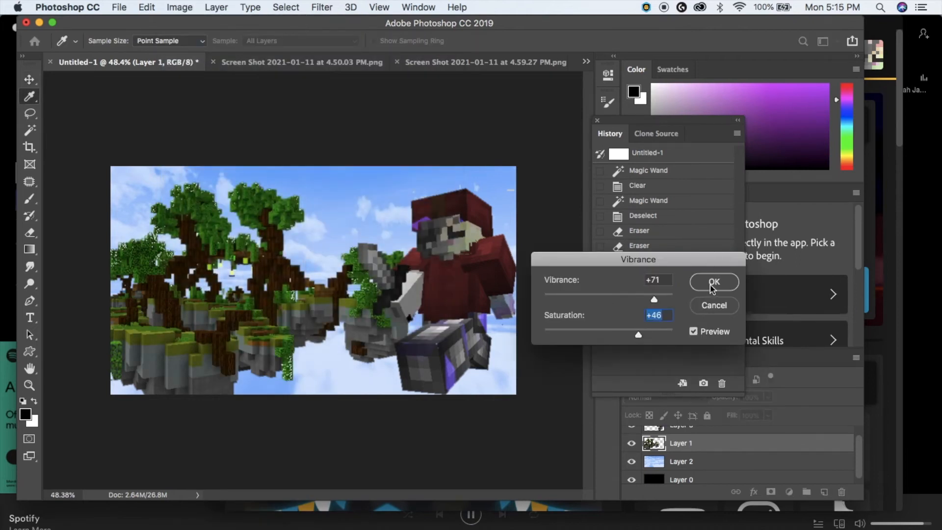
{"action": "left_click", "coordinate": [731, 278]}
- Select the character layer and try Hue/Saturation without applying it
{"action": "key", "text": "v"}
{"action": "left_click", "coordinate": [286, 185]}
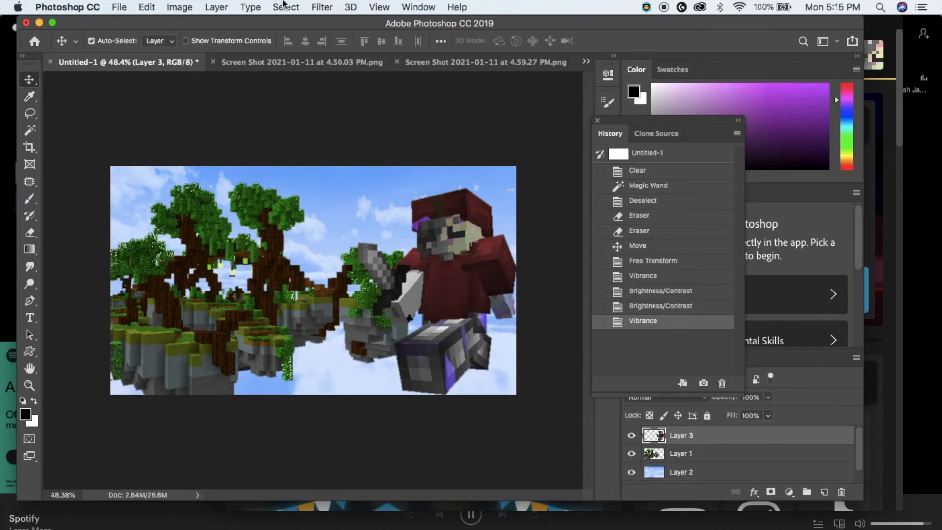
{"action": "left_click", "coordinate": [147, 7]}
{"action": "mouse_move", "coordinate": [194, 44]}
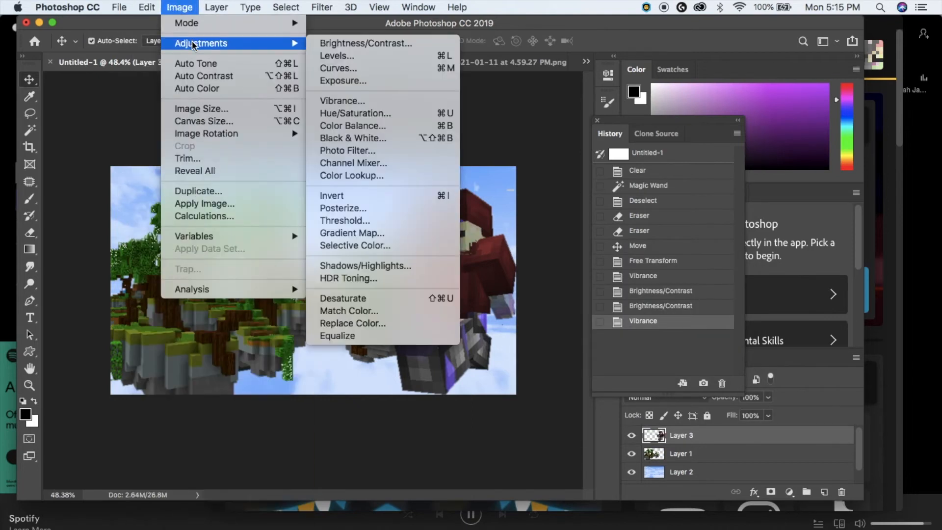
{"action": "left_click", "coordinate": [386, 113]}
{"action": "left_click", "coordinate": [828, 184]}
- Give the character a Vibrance boost of +92 with saturation +64
{"action": "left_click", "coordinate": [191, 7]}
{"action": "mouse_move", "coordinate": [196, 43]}
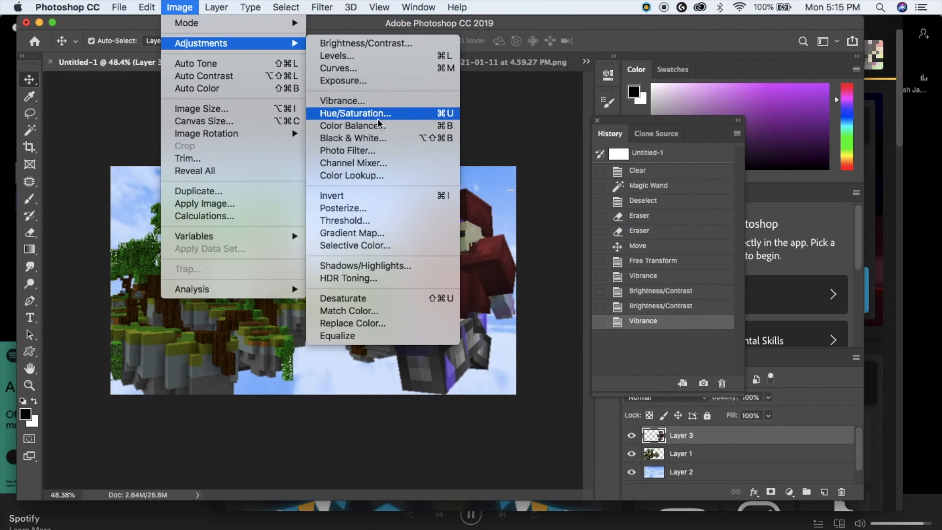
{"action": "left_click", "coordinate": [388, 102]}
{"action": "left_click_drag", "start_coordinate": [638, 299], "coordinate": [654, 299]}
{"action": "left_click_drag", "start_coordinate": [633, 330], "coordinate": [631, 334]}
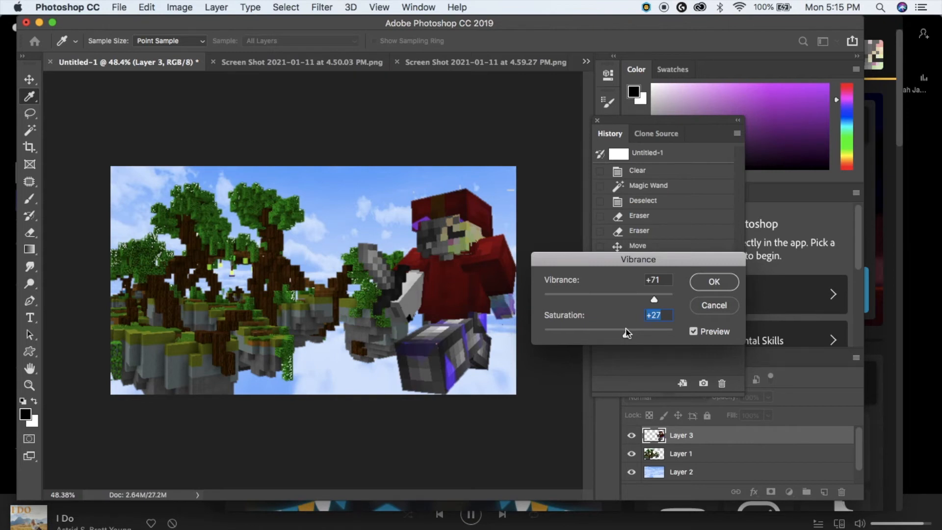
{"action": "left_click_drag", "start_coordinate": [635, 338], "coordinate": [648, 339]}
{"action": "left_click", "coordinate": [668, 295]}
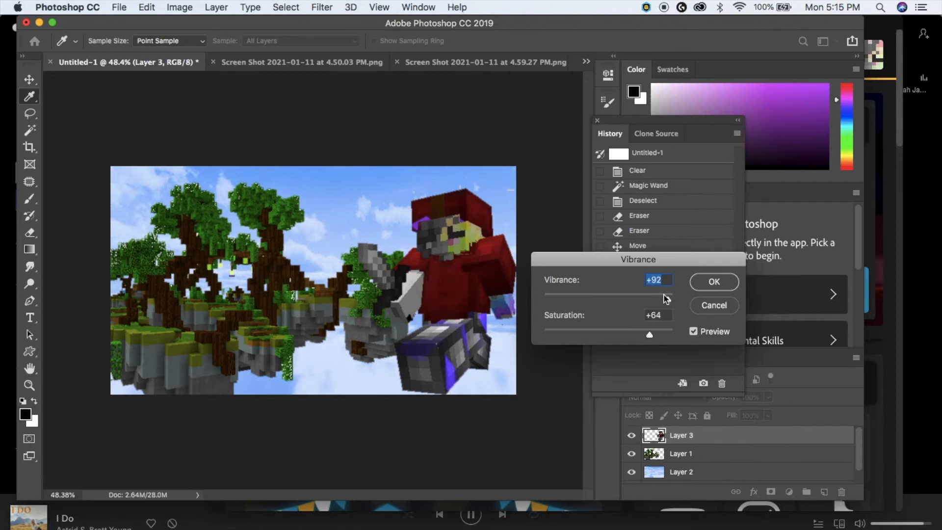
{"action": "left_click", "coordinate": [724, 286]}
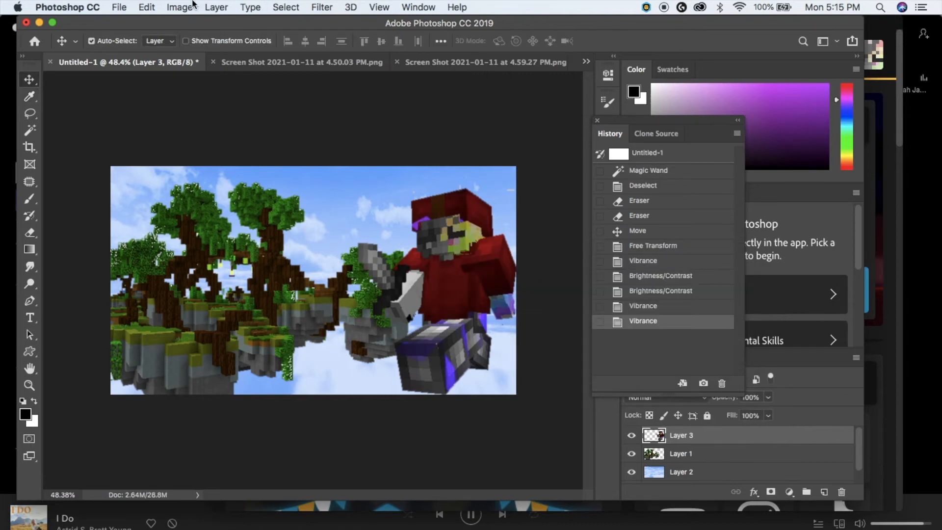
- Adjust the player layer's brightness in Brightness/Contrast
{"action": "left_click", "coordinate": [179, 7]}
{"action": "mouse_move", "coordinate": [211, 40]}
{"action": "left_click", "coordinate": [353, 42]}
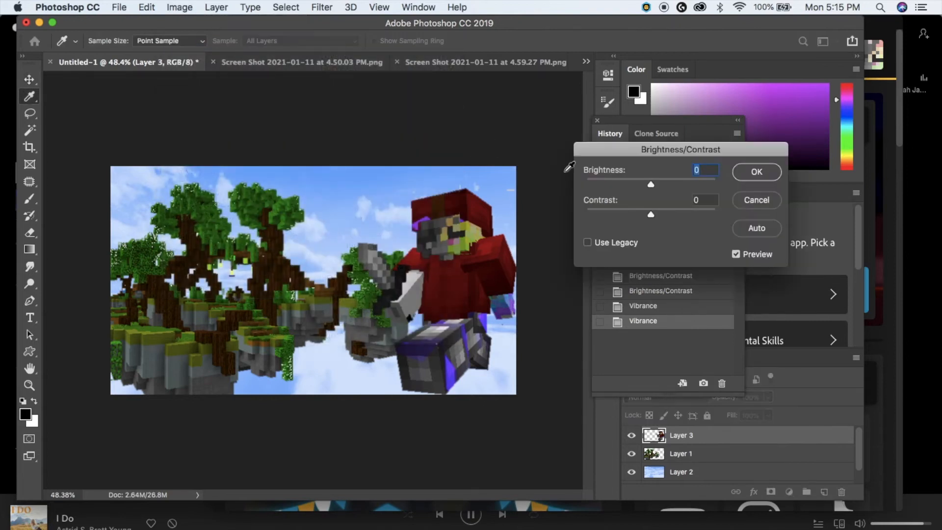
{"action": "left_click", "coordinate": [678, 180]}
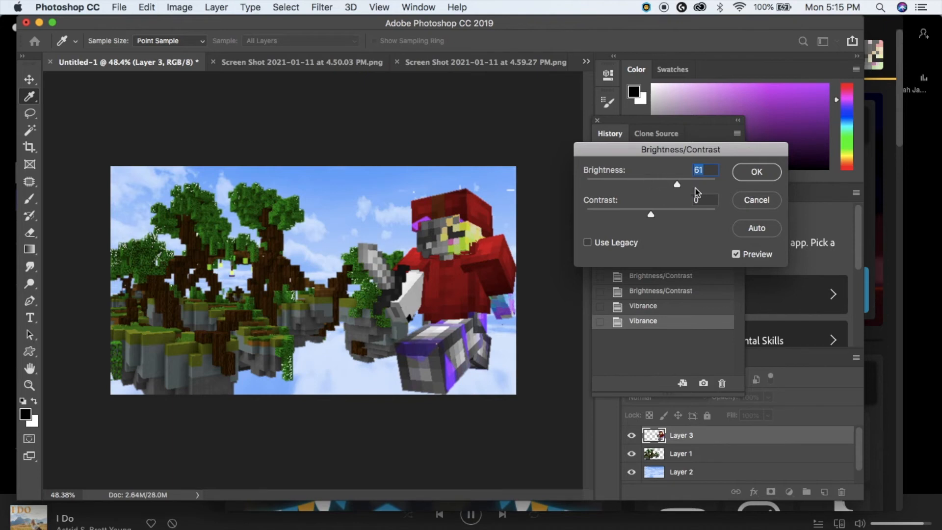
{"action": "left_click", "coordinate": [648, 179]}
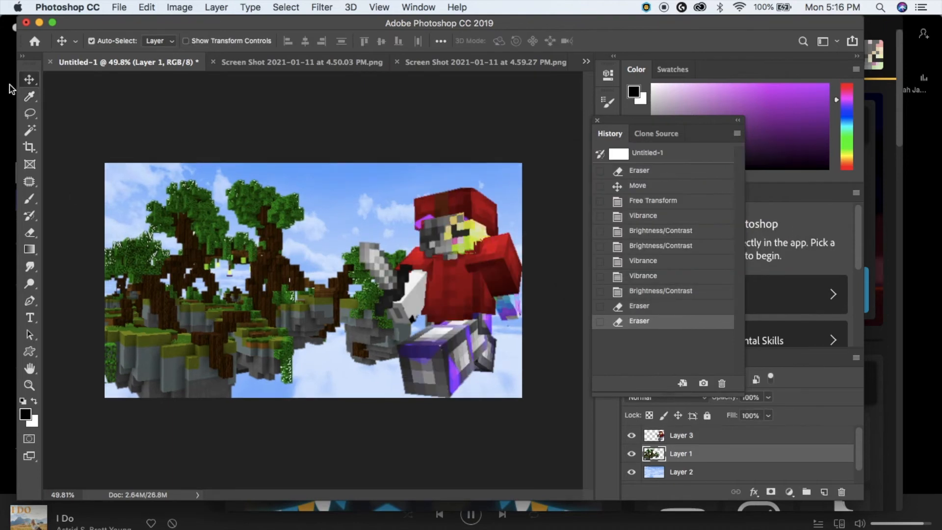
- Lasso and paste the islands as Layer 4, shift it left, and stack it below Layer 1
{"action": "left_click", "coordinate": [30, 113]}
{"action": "mouse_move", "coordinate": [295, 73]}
{"action": "left_mouse_down"}
{"action": "mouse_move", "coordinate": [22, 406]}
{"action": "mouse_move", "coordinate": [218, 473]}
{"action": "mouse_move", "coordinate": [464, 501]}
{"action": "mouse_move", "coordinate": [555, 475]}
{"action": "mouse_move", "coordinate": [584, 300]}
{"action": "left_mouse_up"}
{"action": "key", "text": "cmd+v"}
{"action": "left_click", "coordinate": [30, 79]}
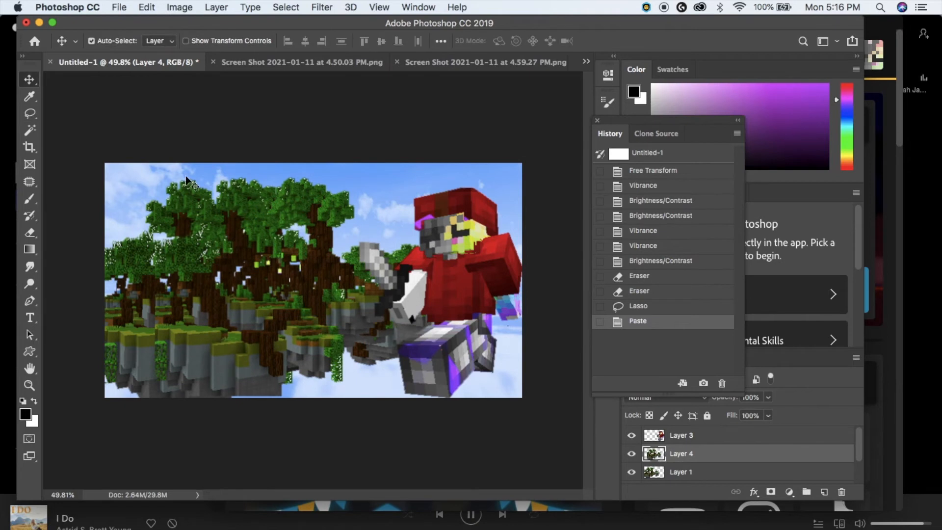
{"action": "left_click_drag", "start_coordinate": [298, 346], "coordinate": [249, 348]}
{"action": "left_click_drag", "start_coordinate": [701, 472], "coordinate": [698, 479]}
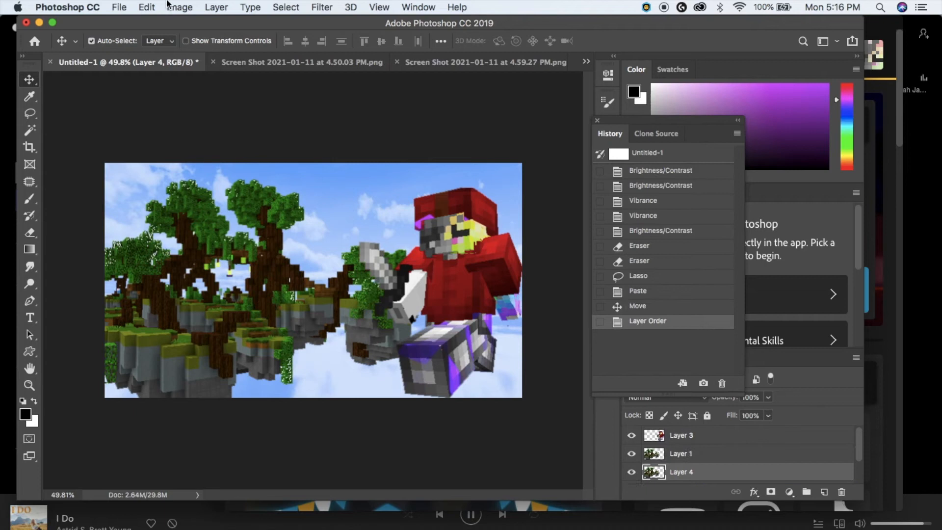
- Give Layer 4 a fully opaque black Color Overlay layer style
{"action": "left_click", "coordinate": [216, 7]}
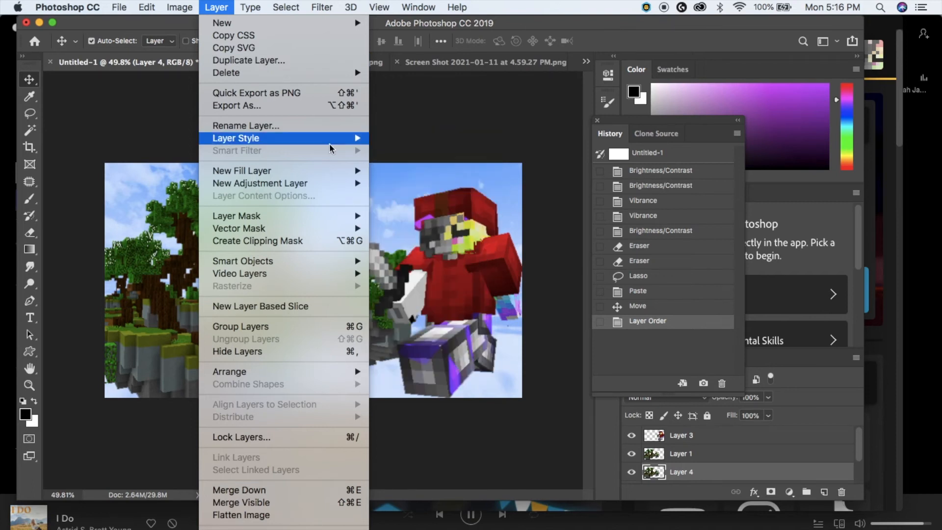
{"action": "mouse_move", "coordinate": [331, 137]}
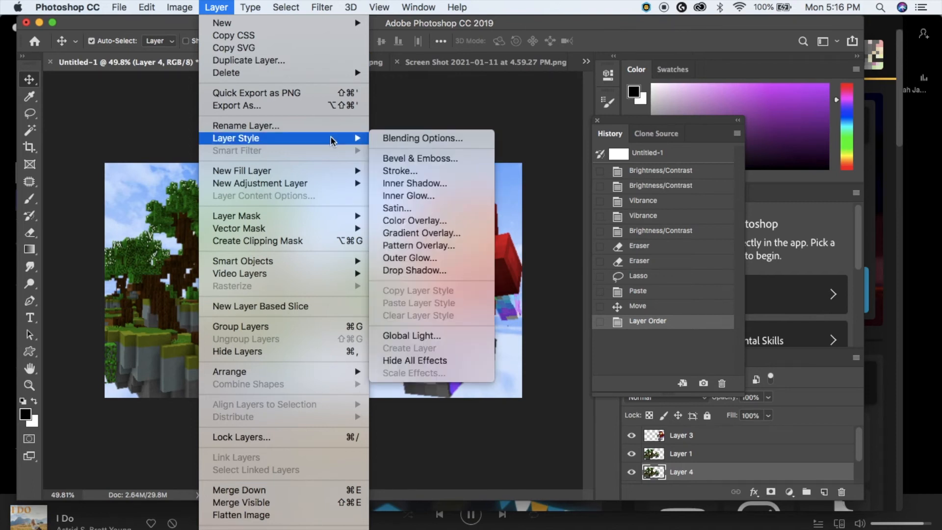
{"action": "left_click", "coordinate": [414, 220]}
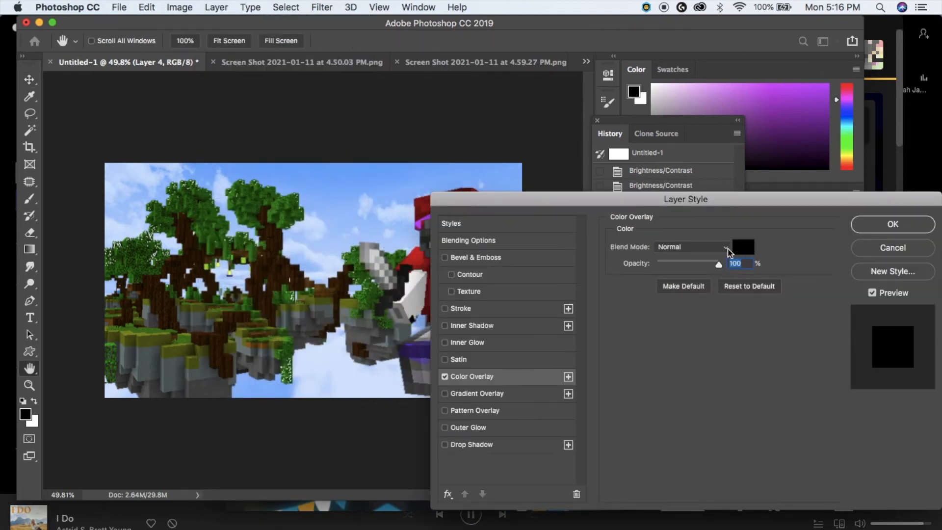
{"action": "left_click_drag", "start_coordinate": [717, 270], "coordinate": [720, 269]}
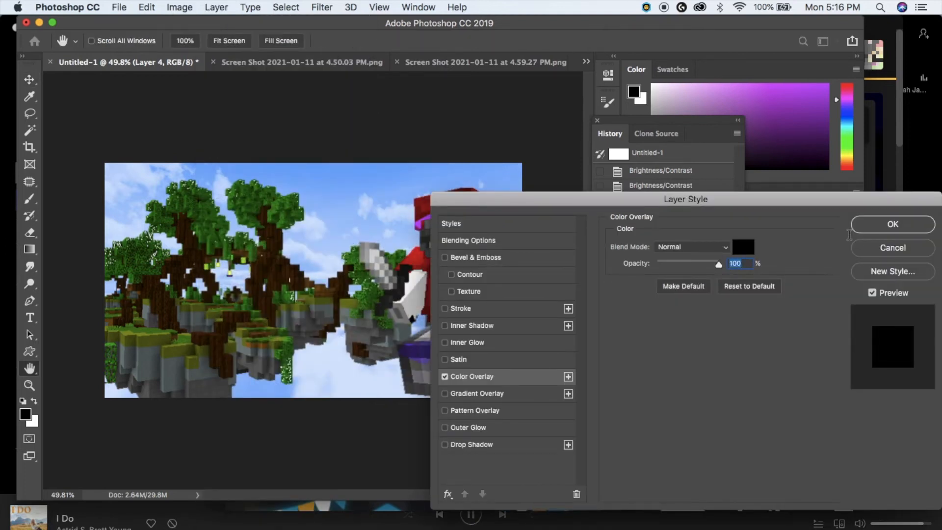
{"action": "left_click", "coordinate": [892, 224]}
- Soften the Layer 4 shadow with a 7.6 px Gaussian Blur
{"action": "left_click", "coordinate": [322, 7]}
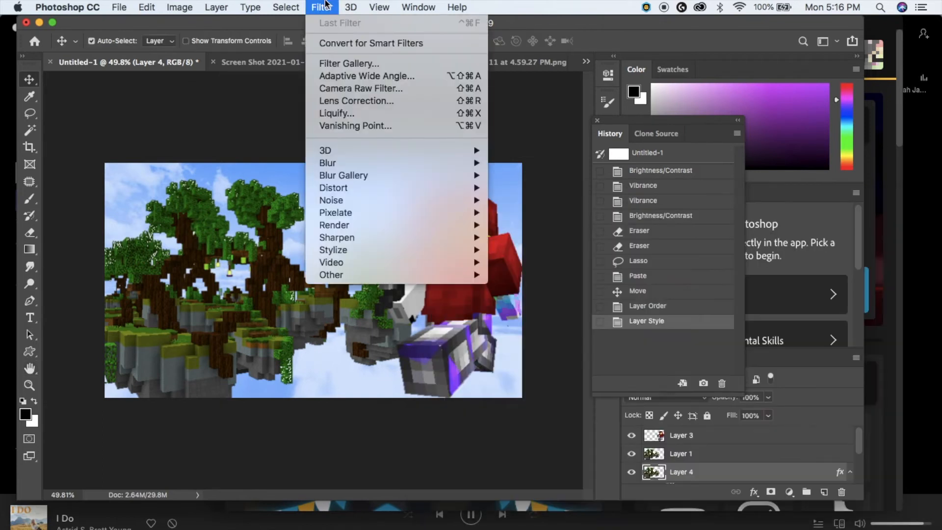
{"action": "mouse_move", "coordinate": [332, 162]}
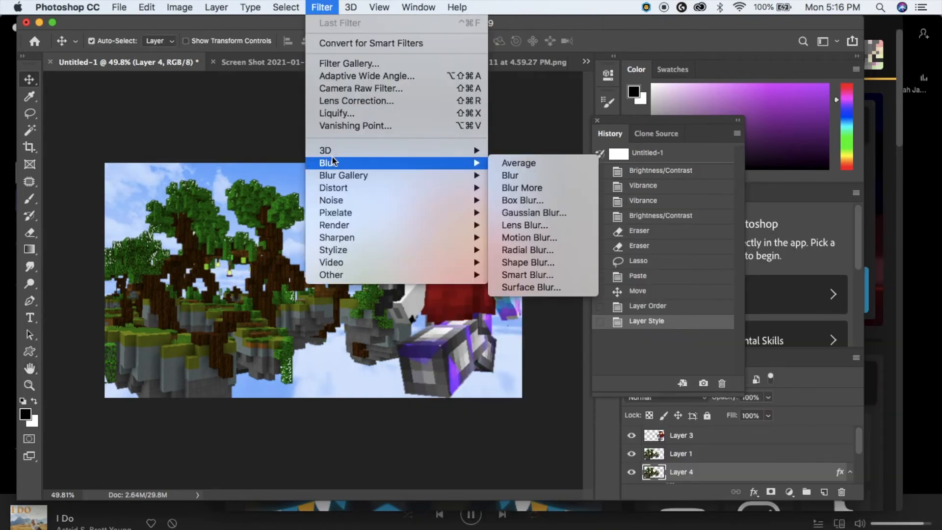
{"action": "left_click", "coordinate": [524, 213]}
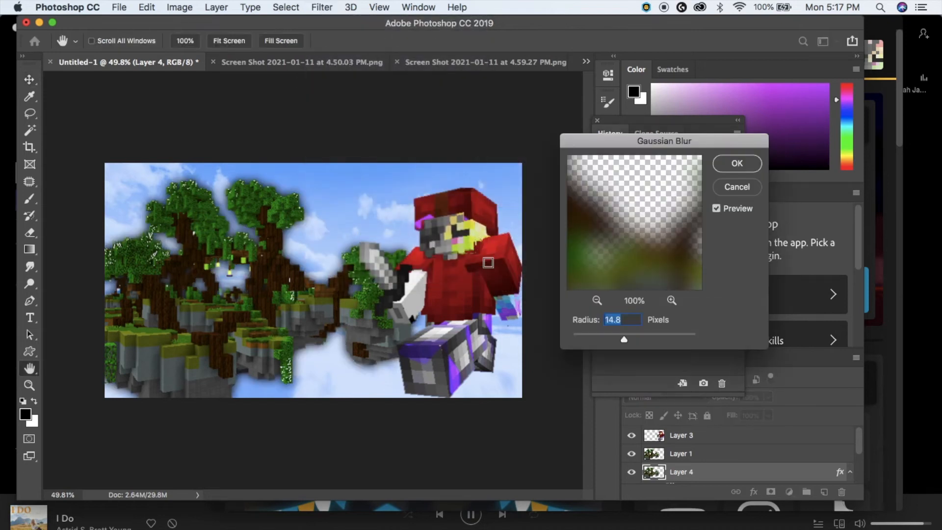
{"action": "left_click_drag", "start_coordinate": [624, 340], "coordinate": [614, 339]}
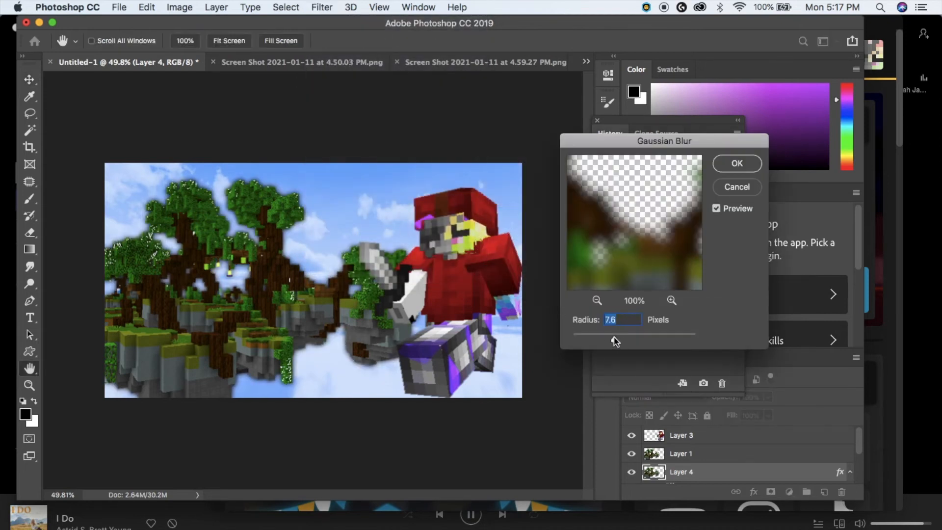
{"action": "left_click", "coordinate": [633, 456]}
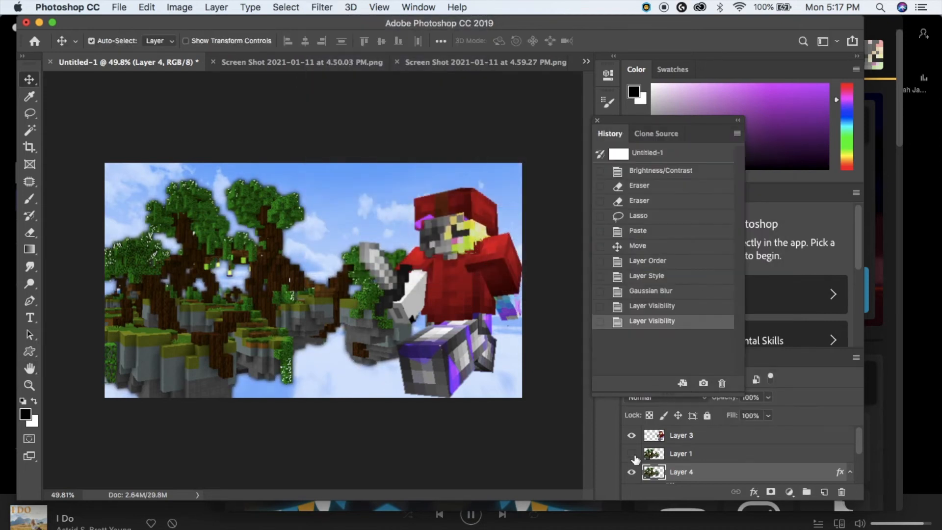
{"action": "left_click", "coordinate": [633, 456]}
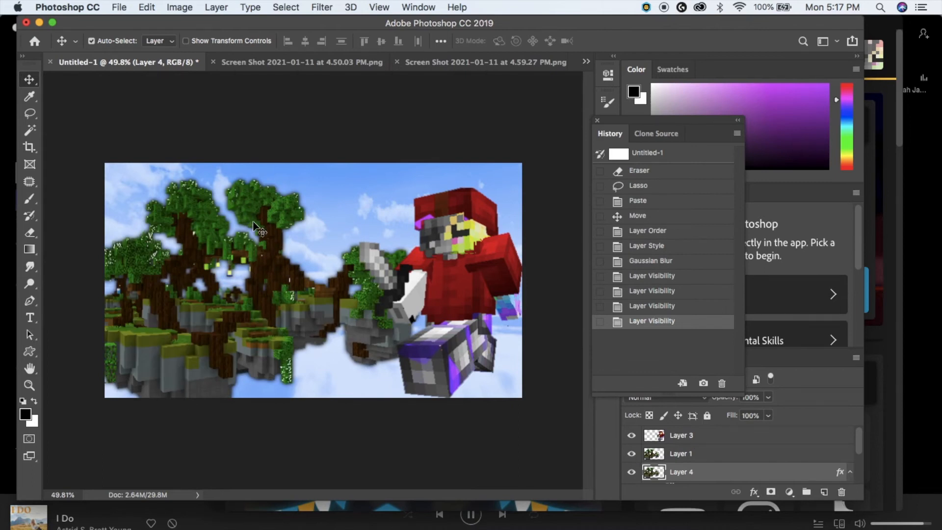
{"action": "left_click", "coordinate": [191, 349]}
- Apply a Motion Blur with distance 28 to the sky, Layer 2
{"action": "left_click", "coordinate": [321, 7]}
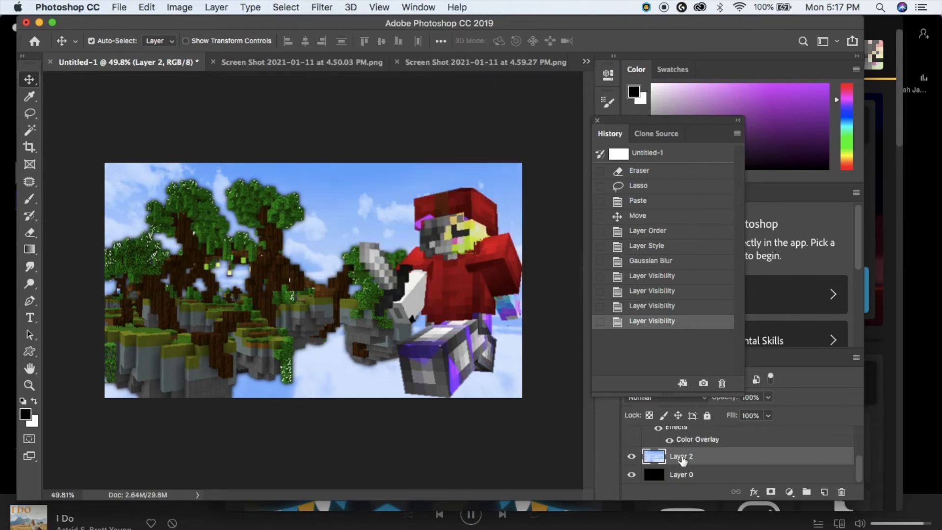
{"action": "left_click", "coordinate": [322, 7]}
{"action": "left_click", "coordinate": [544, 238]}
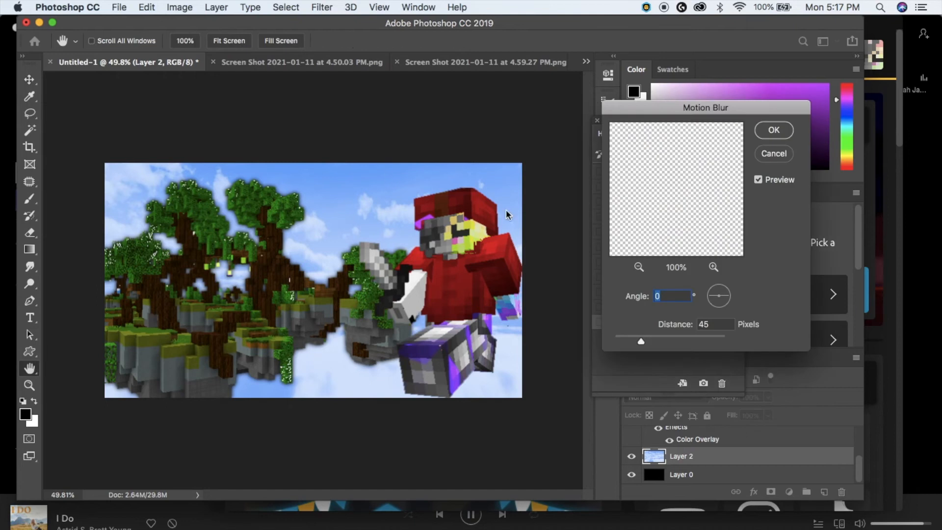
{"action": "mouse_move", "coordinate": [631, 342]}
{"action": "left_mouse_down"}
{"action": "mouse_move", "coordinate": [642, 343]}
{"action": "mouse_move", "coordinate": [631, 342]}
{"action": "left_mouse_up"}
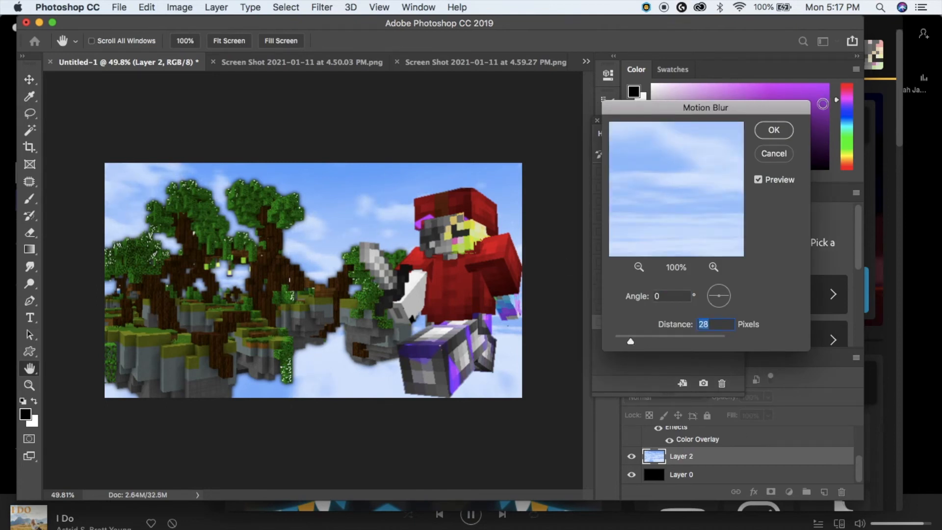
{"action": "left_click", "coordinate": [772, 136]}
- Apply a Gaussian Blur to the Layer 1 trees
{"action": "left_click", "coordinate": [379, 310]}
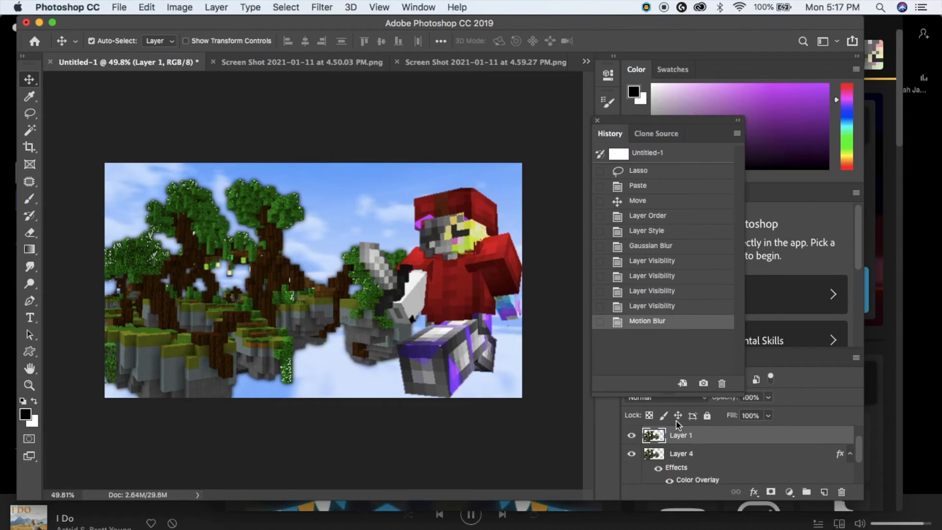
{"action": "left_click", "coordinate": [327, 6]}
{"action": "mouse_move", "coordinate": [395, 168]}
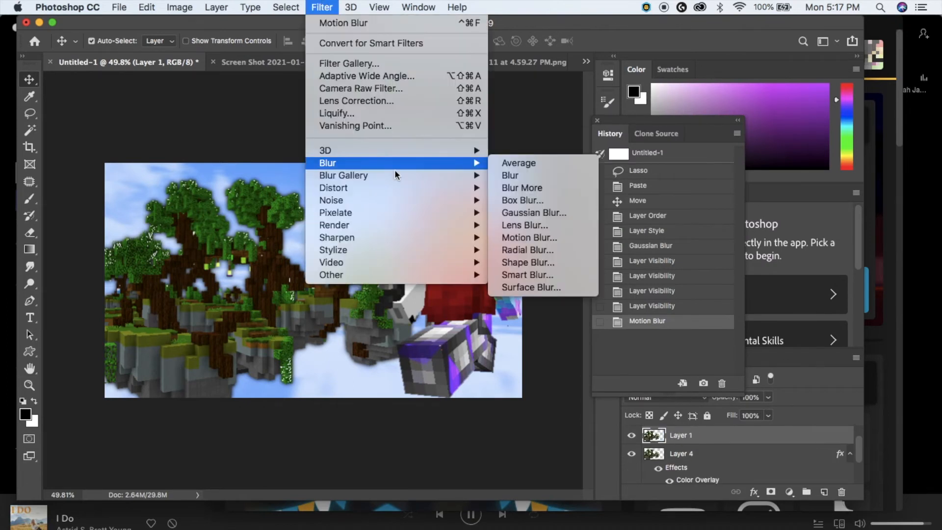
{"action": "left_click", "coordinate": [513, 214]}
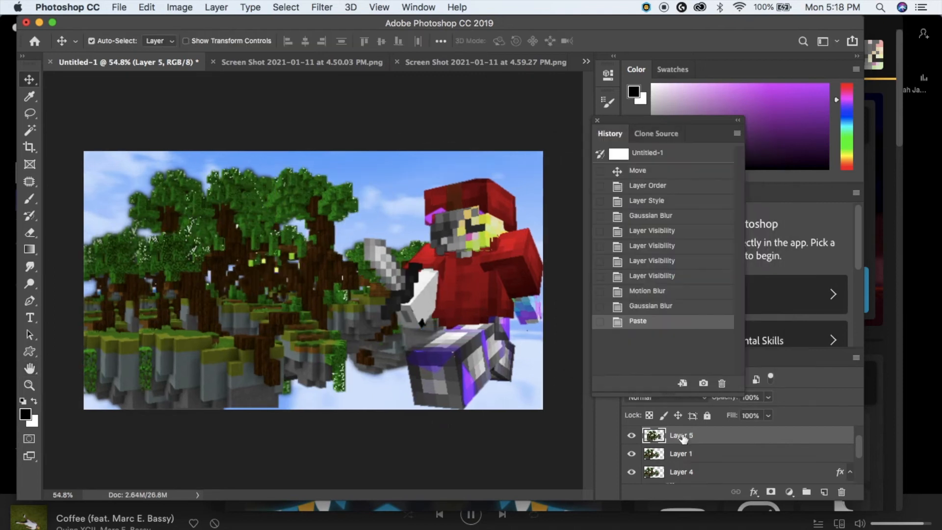
- Move Layer 5 below Layer 1, shift it left, and give it a Motion Blur of 36
{"action": "left_click_drag", "start_coordinate": [697, 442], "coordinate": [691, 460]}
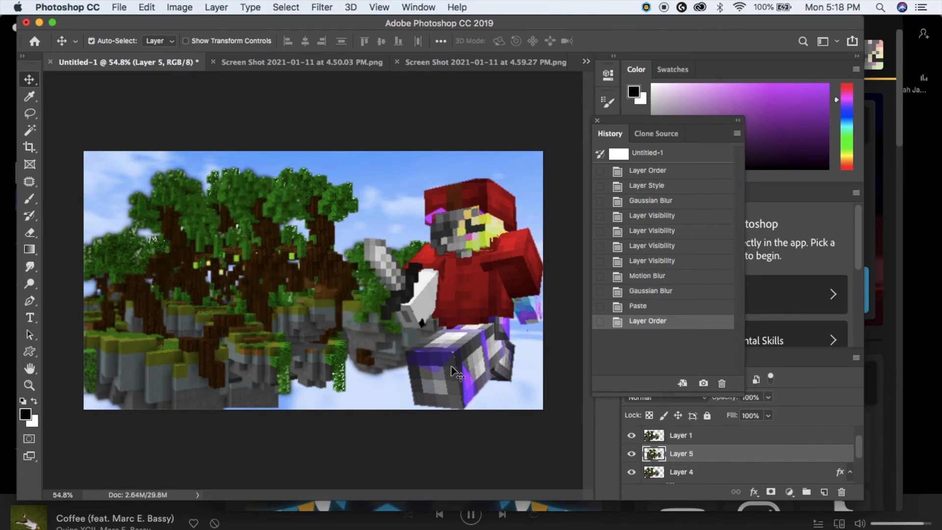
{"action": "left_click", "coordinate": [631, 435]}
{"action": "left_click_drag", "start_coordinate": [186, 359], "coordinate": [132, 365]}
{"action": "left_click", "coordinate": [322, 7]}
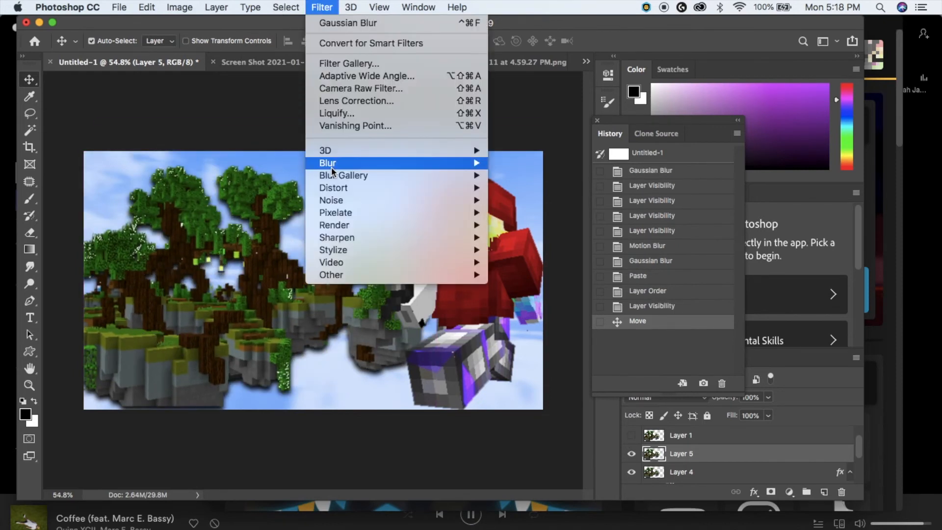
{"action": "mouse_move", "coordinate": [330, 163]}
{"action": "left_click", "coordinate": [556, 237]}
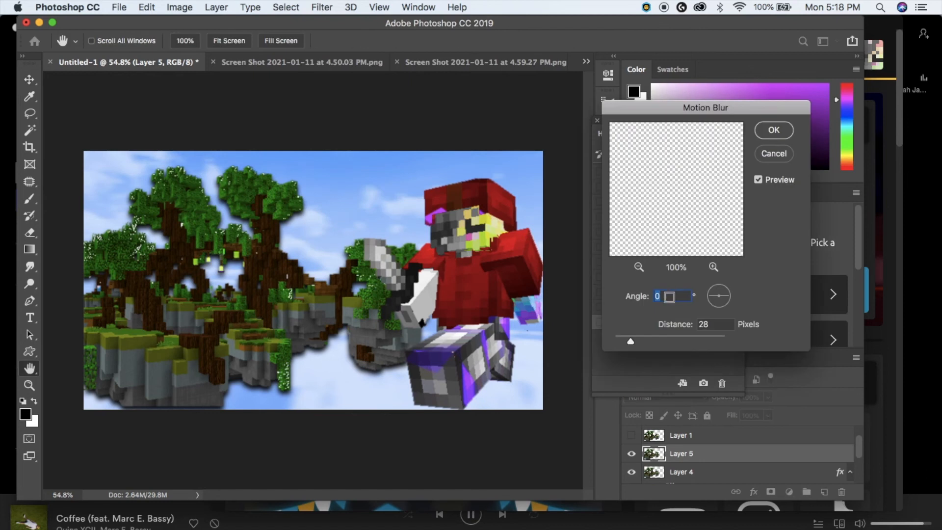
{"action": "left_click_drag", "start_coordinate": [625, 336], "coordinate": [636, 339]}
{"action": "left_click", "coordinate": [773, 130]}
{"action": "left_click", "coordinate": [631, 435]}
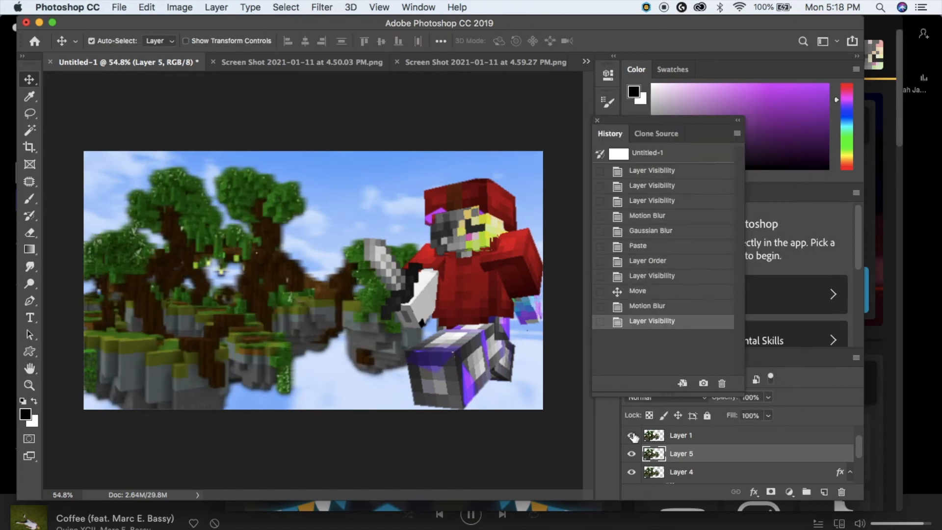
{"action": "scroll", "coordinate": [390, 367], "scroll_direction": "down", "scroll_amount": 3}
{"action": "scroll", "coordinate": [389, 368], "scroll_direction": "up", "scroll_amount": 4}
{"action": "scroll", "coordinate": [390, 367], "scroll_direction": "down", "scroll_amount": 3}
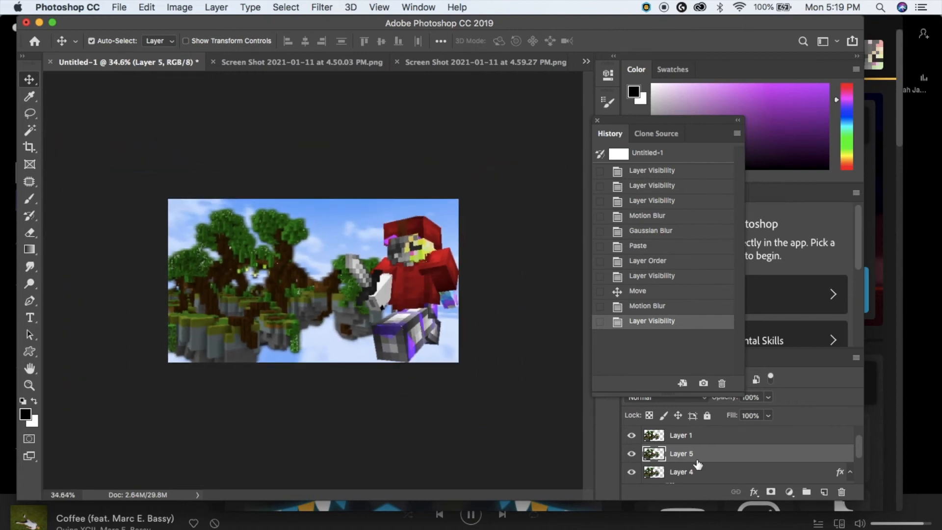
- Lower Layer 5 opacity to 84%, then copy the player into Layer 6 below Layer 3
{"action": "left_click", "coordinate": [768, 398]}
{"action": "left_click_drag", "start_coordinate": [766, 414], "coordinate": [759, 415]}
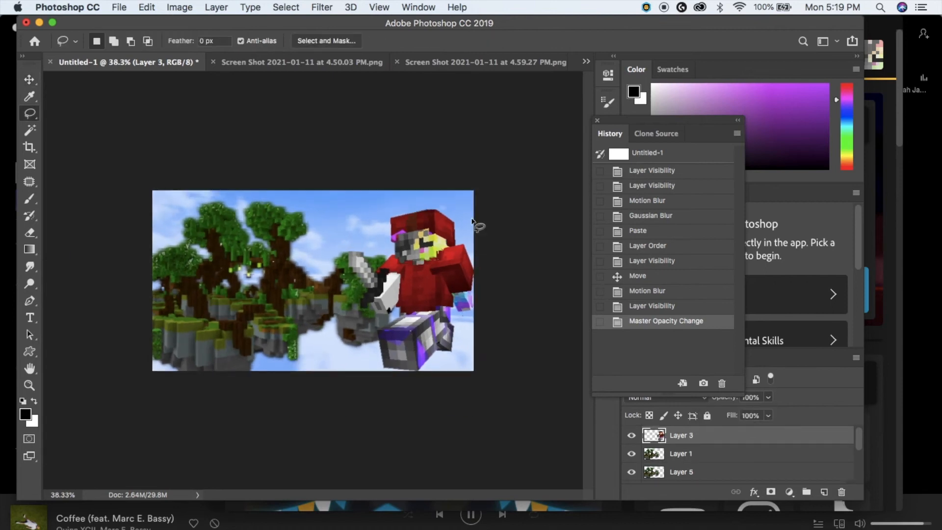
{"action": "mouse_move", "coordinate": [475, 223]}
{"action": "left_mouse_down"}
{"action": "mouse_move", "coordinate": [366, 188]}
{"action": "mouse_move", "coordinate": [271, 330]}
{"action": "mouse_move", "coordinate": [294, 388]}
{"action": "mouse_move", "coordinate": [333, 443]}
{"action": "mouse_move", "coordinate": [524, 464]}
{"action": "mouse_move", "coordinate": [558, 284]}
{"action": "left_mouse_up"}
{"action": "key", "text": "super+c"}
{"action": "key", "text": "super+v"}
{"action": "key", "text": "v"}
{"action": "left_click_drag", "start_coordinate": [695, 436], "coordinate": [695, 457]}
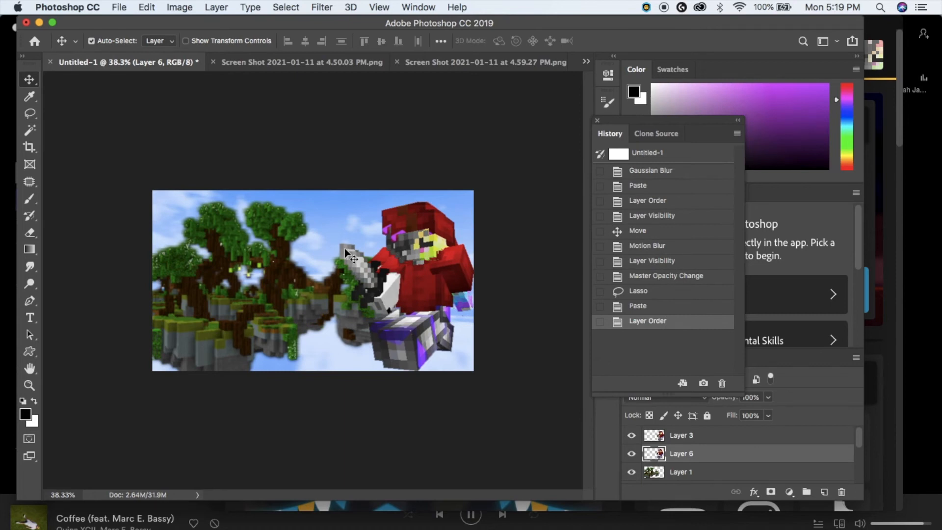
{"action": "mouse_move", "coordinate": [337, 240]}
{"action": "left_mouse_down"}
{"action": "mouse_move", "coordinate": [329, 248]}
{"action": "mouse_move", "coordinate": [373, 231]}
{"action": "mouse_move", "coordinate": [334, 243]}
{"action": "left_mouse_up"}
- Motion Blur the Layer 6 player copy and nudge it into place
{"action": "left_click", "coordinate": [308, 7]}
{"action": "mouse_move", "coordinate": [215, 7]}
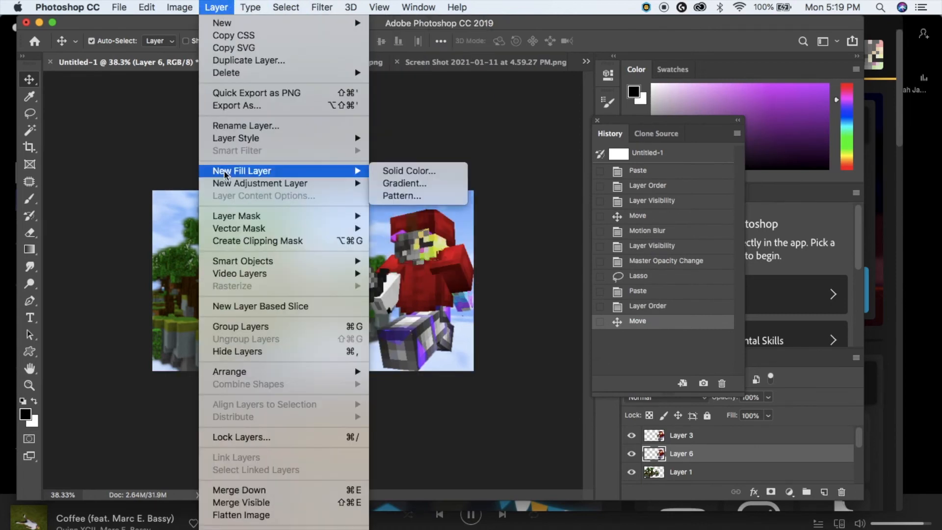
{"action": "mouse_move", "coordinate": [256, 140]}
{"action": "mouse_move", "coordinate": [322, 7]}
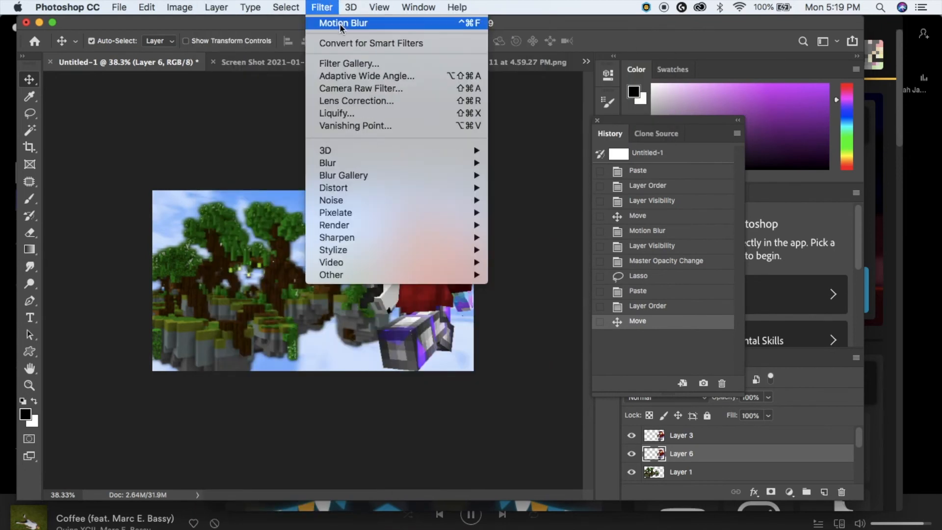
{"action": "mouse_move", "coordinate": [346, 163]}
{"action": "left_click", "coordinate": [526, 238]}
{"action": "left_click_drag", "start_coordinate": [639, 339], "coordinate": [639, 338]}
{"action": "left_click", "coordinate": [774, 129]}
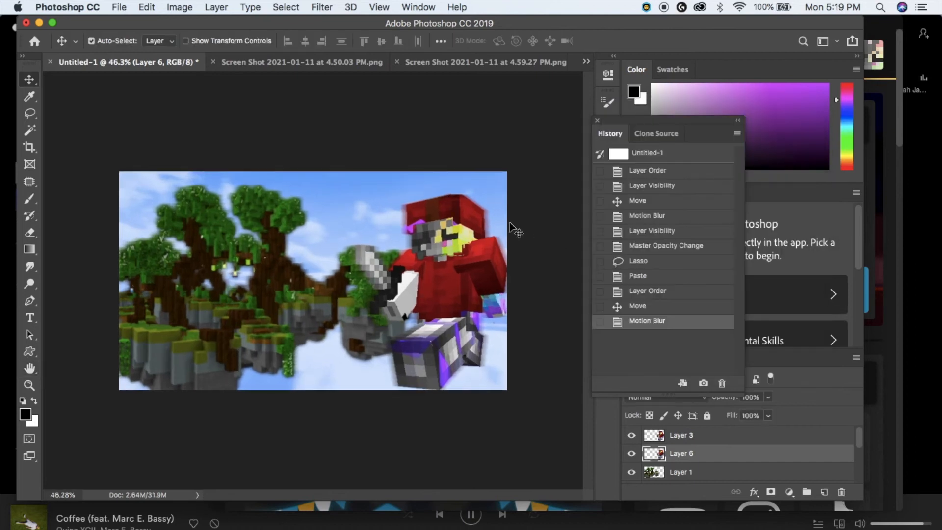
{"action": "left_click_drag", "start_coordinate": [509, 224], "coordinate": [496, 222]}
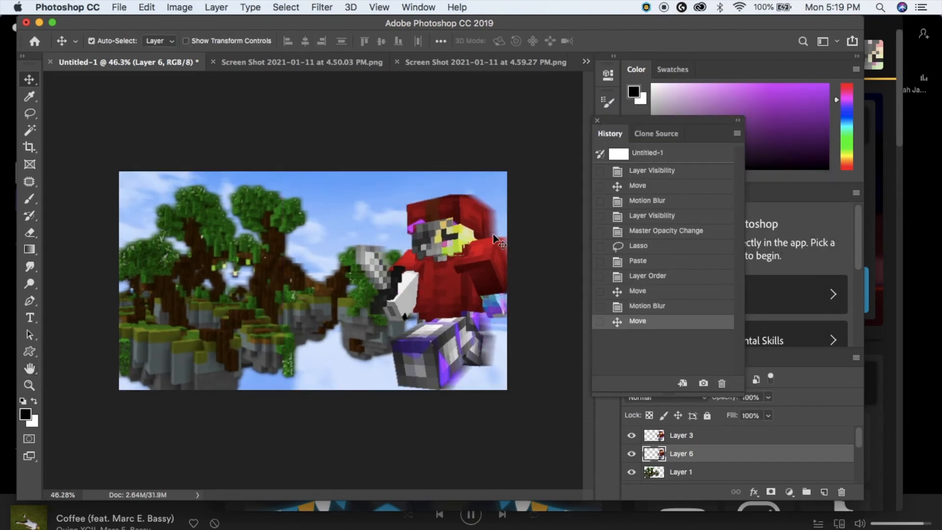
{"action": "scroll", "coordinate": [491, 319], "scroll_direction": "down", "scroll_amount": 3}
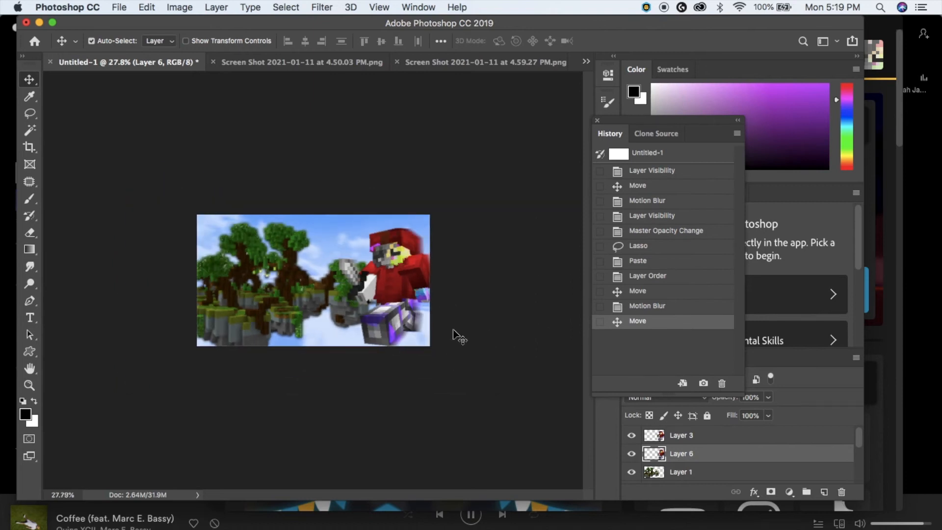
{"action": "scroll", "coordinate": [458, 337], "scroll_direction": "up", "scroll_amount": 3}
- Lower Layer 6 opacity to 68% and select the island background layer
{"action": "left_click", "coordinate": [768, 398]}
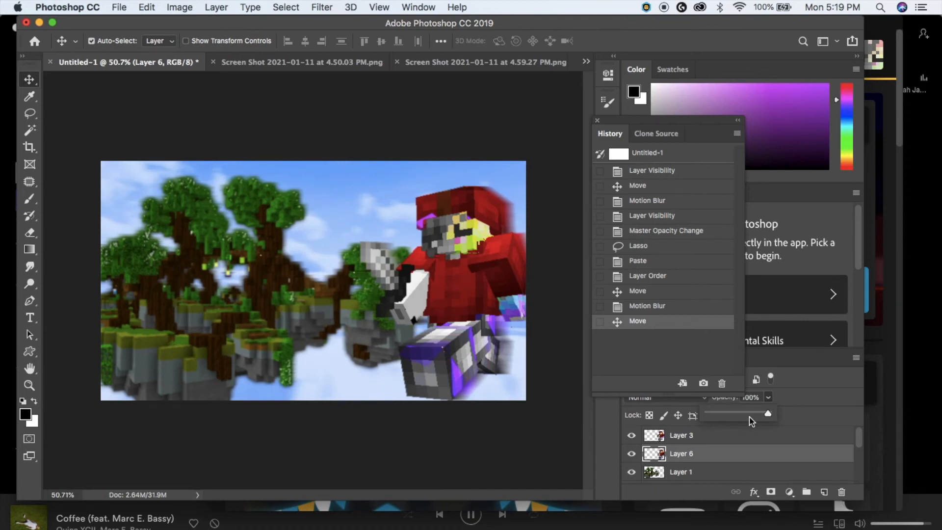
{"action": "left_click_drag", "start_coordinate": [752, 421], "coordinate": [749, 415]}
{"action": "scroll", "coordinate": [391, 293], "scroll_direction": "down", "scroll_amount": 1}
{"action": "scroll", "coordinate": [376, 245], "scroll_direction": "up", "scroll_amount": 1}
{"action": "scroll", "coordinate": [376, 245], "scroll_direction": "down", "scroll_amount": 4}
{"action": "scroll", "coordinate": [376, 246], "scroll_direction": "up", "scroll_amount": 4}
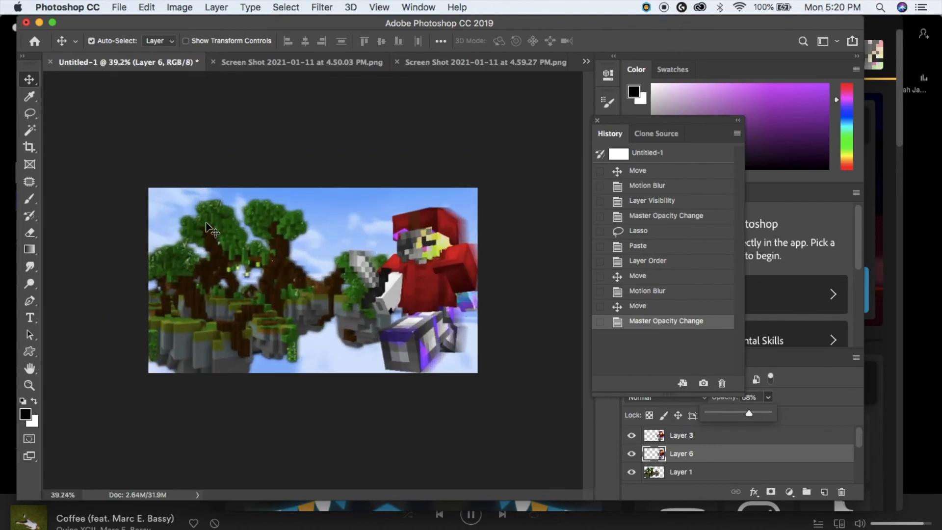
{"action": "left_click", "coordinate": [206, 223]}
{"action": "left_click", "coordinate": [317, 7]}
- Apply a 2.2 px Gaussian Blur to the island background, then select player Layer 3
{"action": "left_click", "coordinate": [534, 207]}
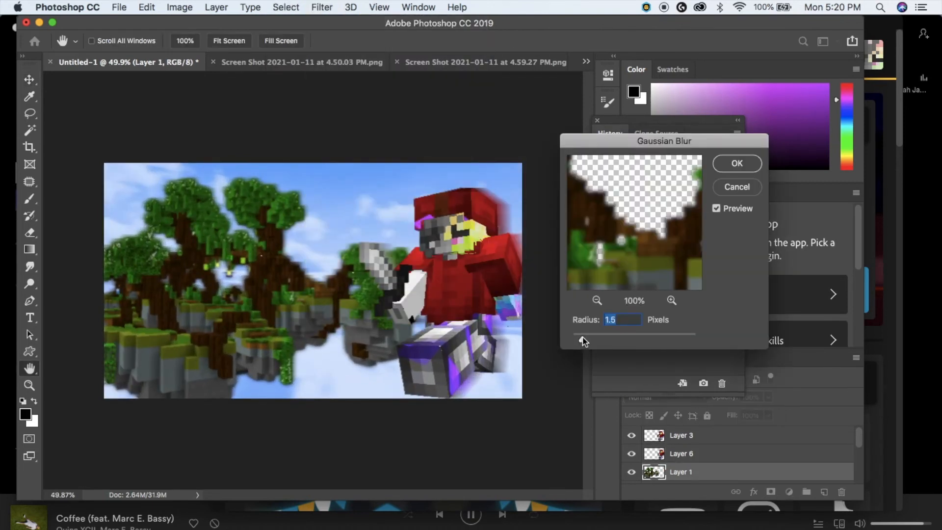
{"action": "left_click_drag", "start_coordinate": [578, 341], "coordinate": [588, 341]}
{"action": "key", "text": "Return"}
{"action": "key", "text": "v"}
{"action": "scroll", "coordinate": [342, 340], "scroll_direction": "down", "scroll_amount": 4}
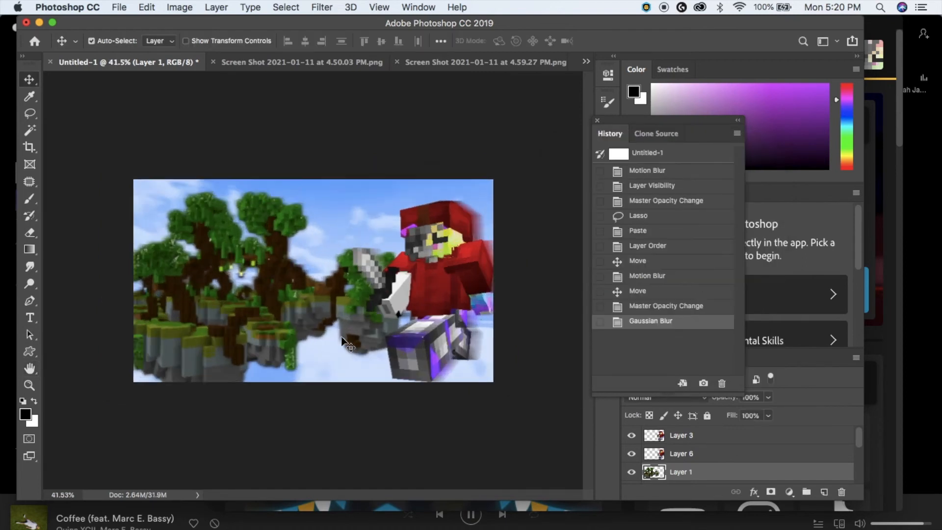
{"action": "scroll", "coordinate": [342, 339], "scroll_direction": "up", "scroll_amount": 4}
{"action": "scroll", "coordinate": [323, 356], "scroll_direction": "down", "scroll_amount": 3}
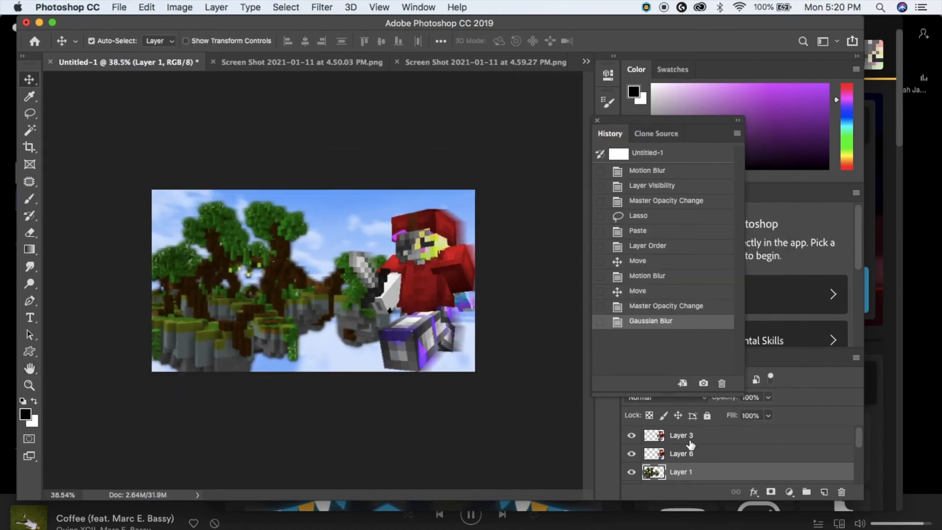
{"action": "left_click", "coordinate": [687, 438]}
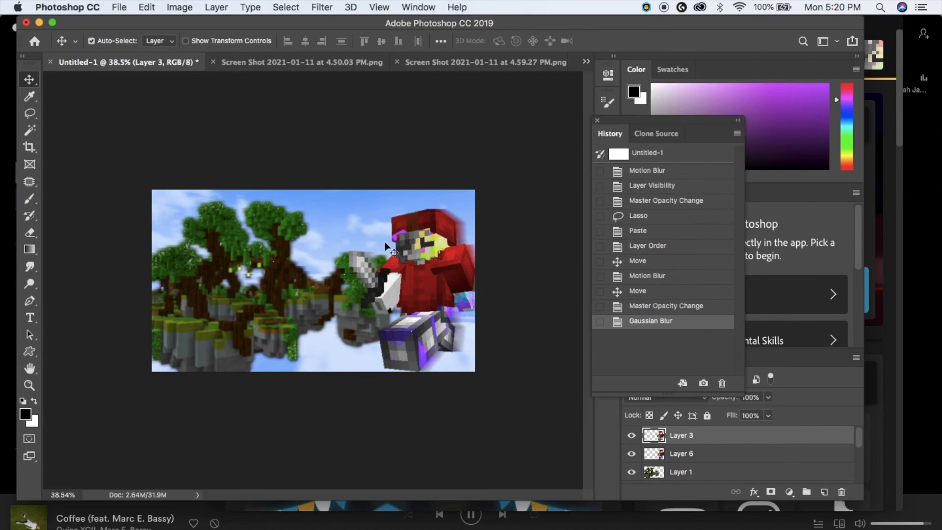
{"action": "scroll", "coordinate": [355, 227], "scroll_direction": "up", "scroll_amount": 5}
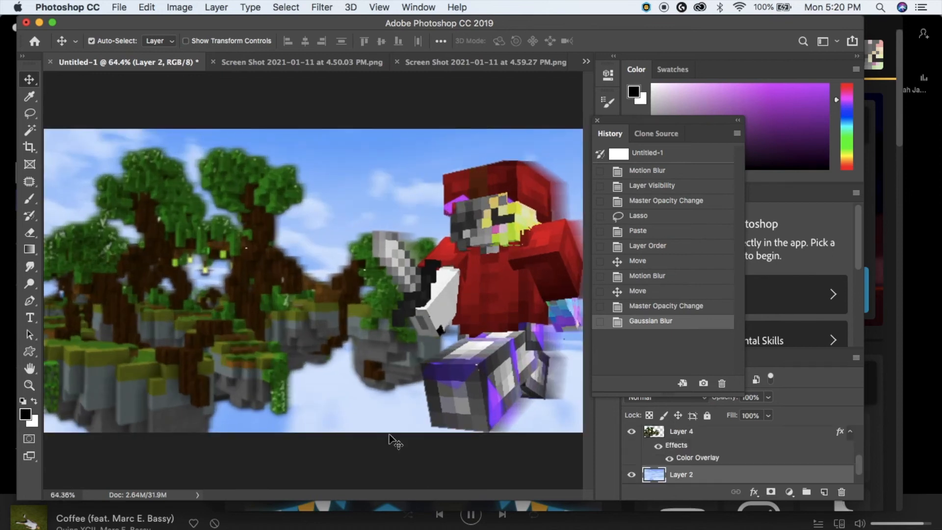
{"action": "scroll", "coordinate": [394, 441], "scroll_direction": "down", "scroll_amount": 3}
{"action": "left_click", "coordinate": [182, 7]}
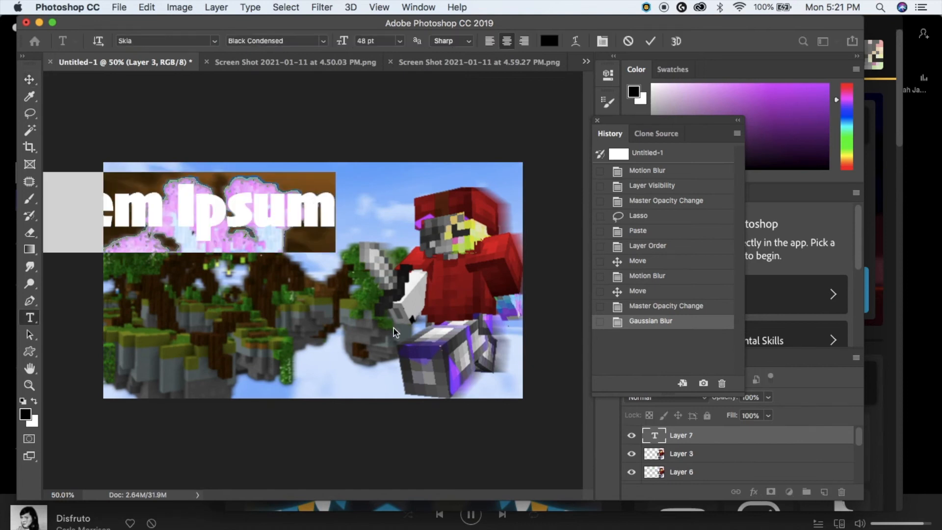
- Delete the placeholder text and set the font to Skia Black Condensed
{"action": "key", "text": "BackSpace"}
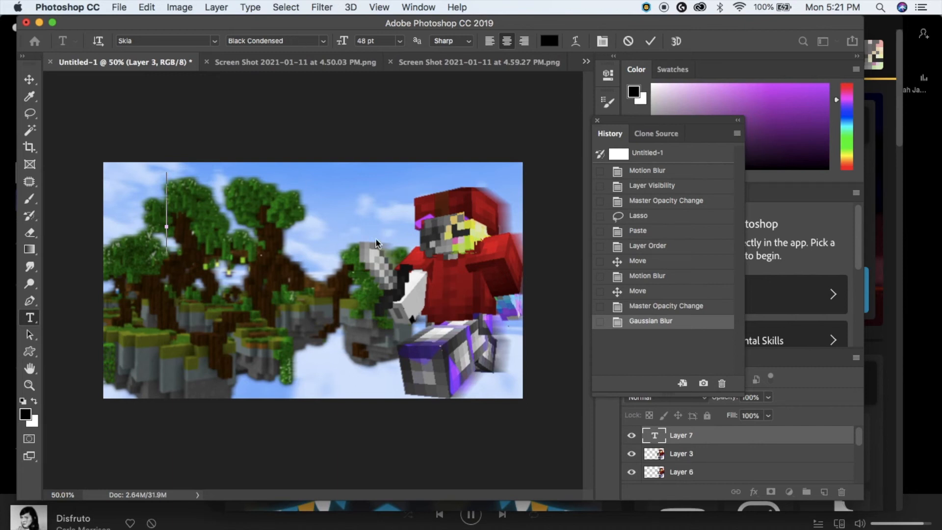
{"action": "left_click", "coordinate": [214, 41]}
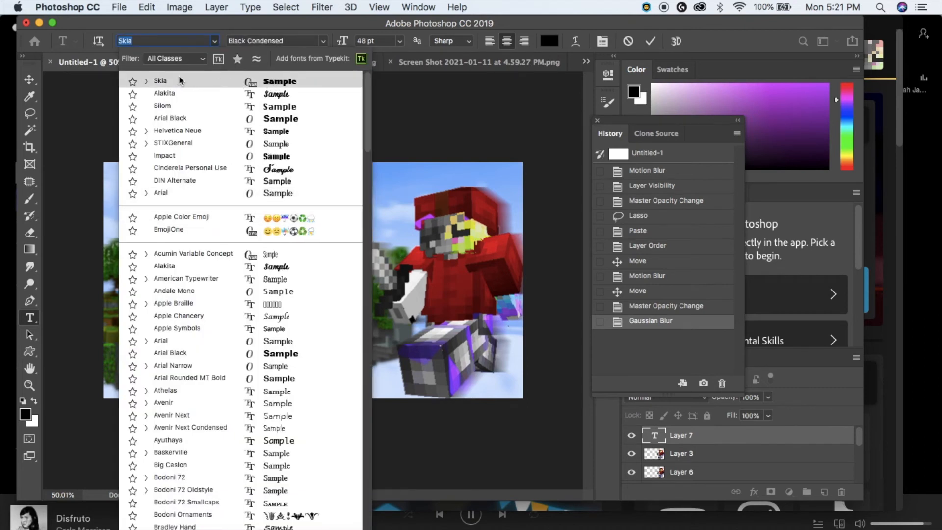
{"action": "left_click", "coordinate": [213, 81]}
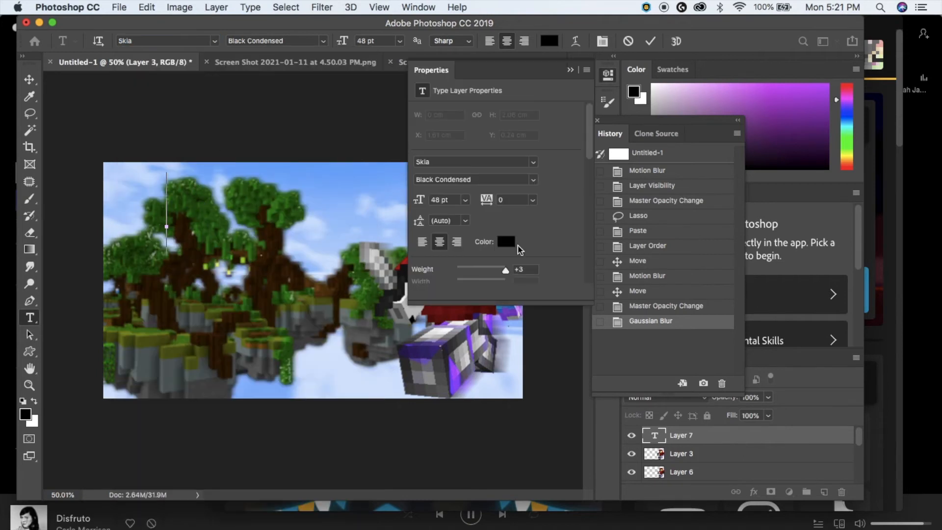
{"action": "left_click", "coordinate": [528, 183]}
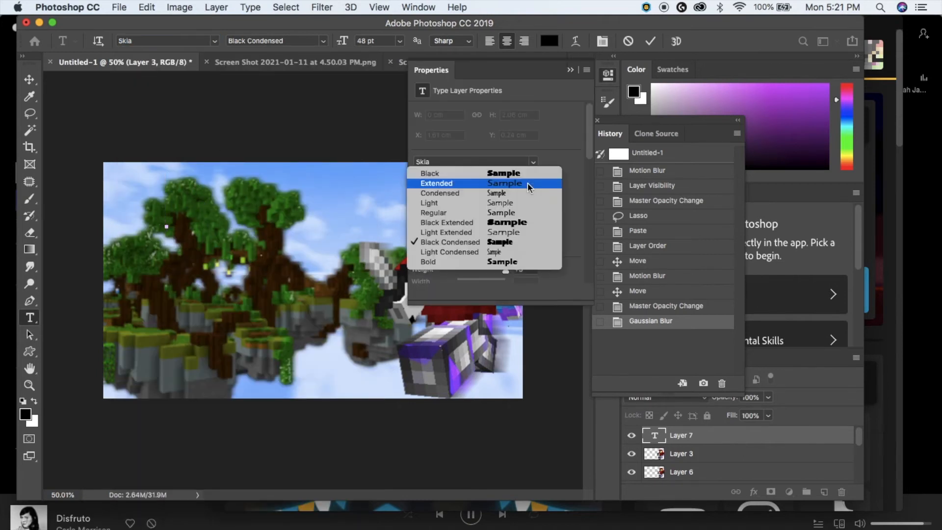
{"action": "left_click", "coordinate": [485, 245]}
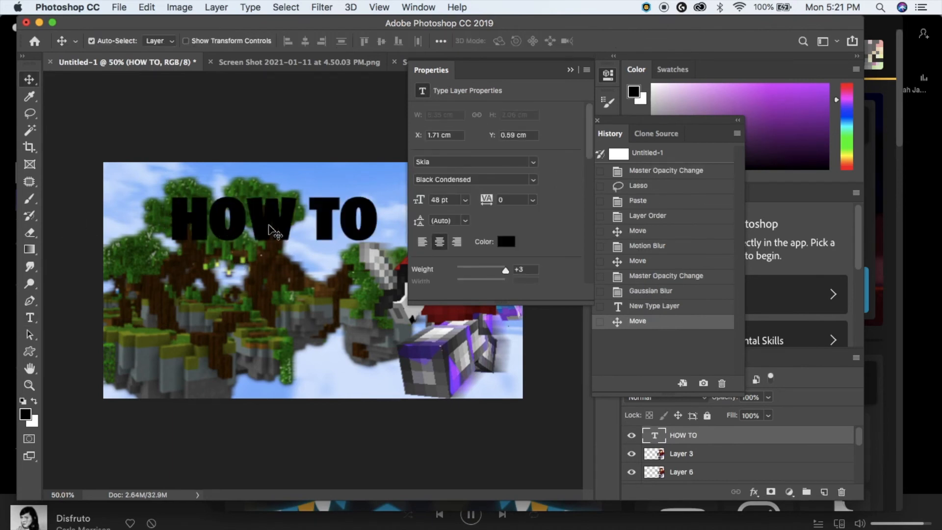
- Move HOW TO further left and change the second line to MAKE
{"action": "left_click_drag", "start_coordinate": [268, 224], "coordinate": [239, 213]}
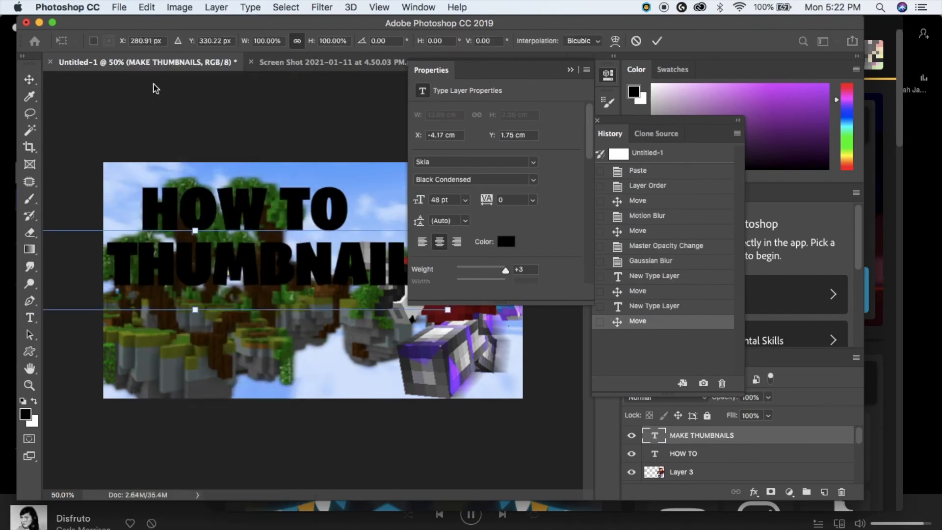
{"action": "scroll", "coordinate": [91, 242], "scroll_direction": "down", "scroll_amount": 4}
{"action": "left_click_drag", "start_coordinate": [60, 247], "coordinate": [154, 261]}
{"action": "key", "text": "Return"}
{"action": "key", "text": "super+z"}
{"action": "scroll", "coordinate": [289, 269], "scroll_direction": "up", "scroll_amount": 3}
{"action": "left_click", "coordinate": [32, 320]}
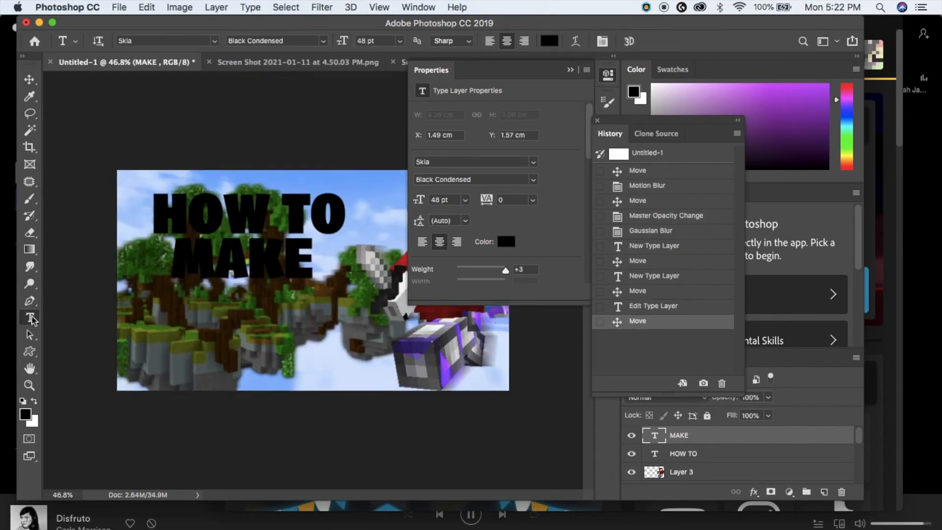
- Add a THUMBNAILS text line and move it to the right
{"action": "left_click", "coordinate": [179, 330]}
{"action": "type", "text": "THUMBNAILS"}
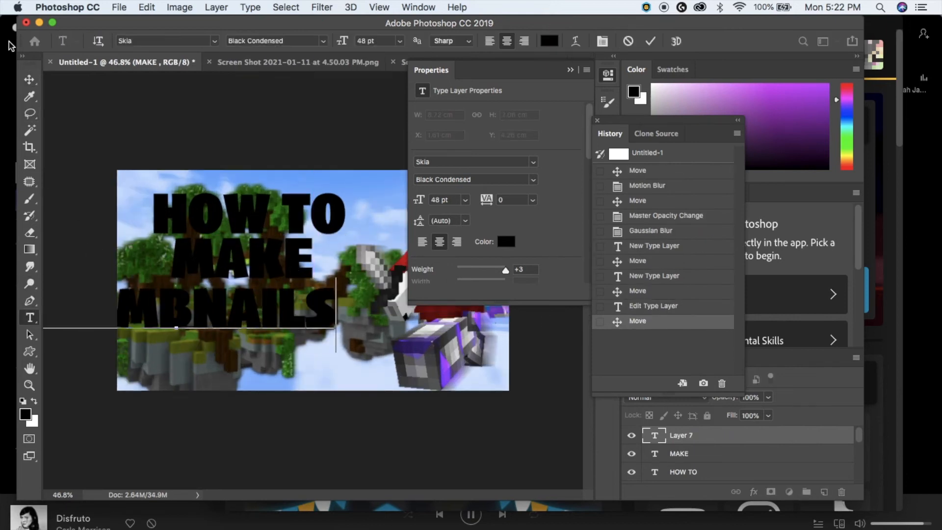
{"action": "left_click", "coordinate": [30, 80]}
{"action": "left_click_drag", "start_coordinate": [285, 314], "coordinate": [385, 320]}
{"action": "scroll", "coordinate": [440, 353], "scroll_direction": "down", "scroll_amount": 3}
{"action": "scroll", "coordinate": [312, 280], "scroll_direction": "up", "scroll_amount": 3}
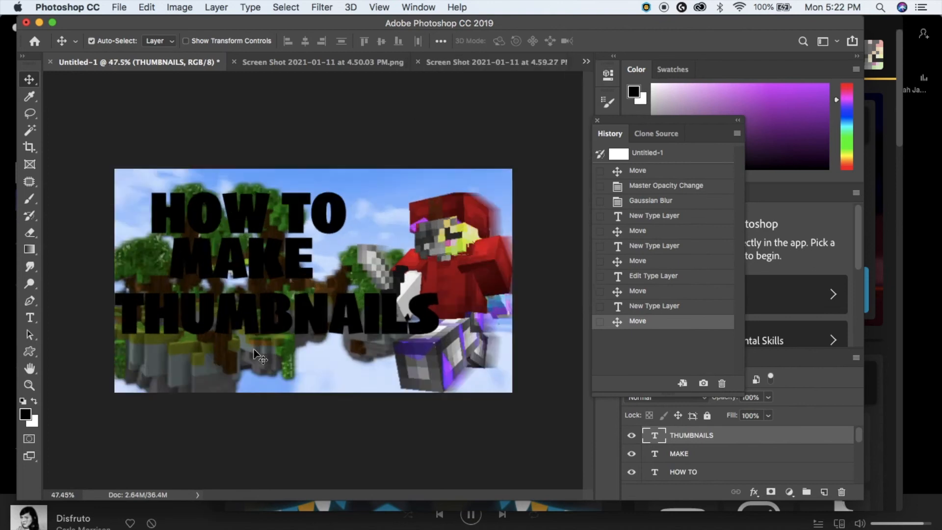
- Stack HOW TO, MAKE and THUMBNAILS in order, lower on the image
{"action": "left_click", "coordinate": [146, 7]}
{"action": "mouse_move", "coordinate": [175, 309]}
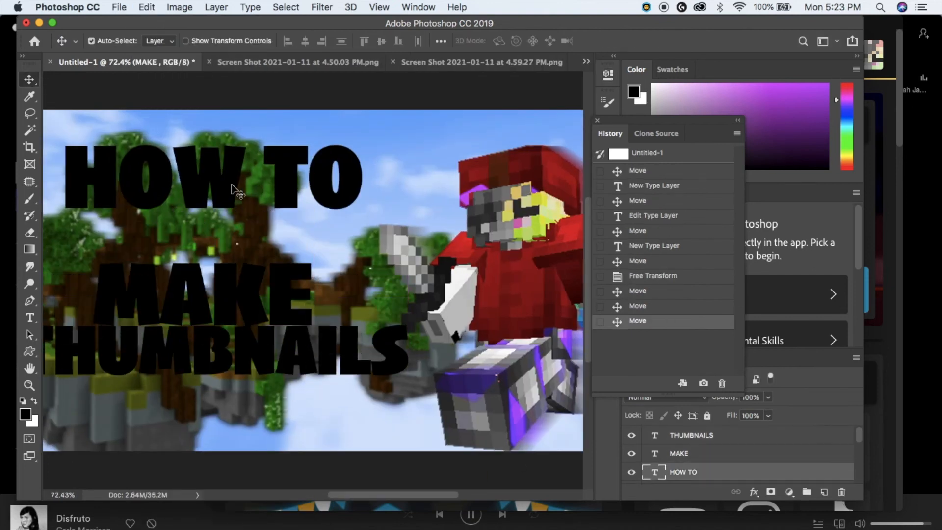
{"action": "left_click_drag", "start_coordinate": [231, 185], "coordinate": [231, 239]}
{"action": "scroll", "coordinate": [313, 280], "scroll_direction": "down", "scroll_amount": 3}
{"action": "left_click_drag", "start_coordinate": [361, 320], "coordinate": [361, 329]}
{"action": "left_click_drag", "start_coordinate": [300, 294], "coordinate": [293, 303]}
{"action": "left_click_drag", "start_coordinate": [257, 252], "coordinate": [241, 260]}
- Fine-tune the headline stack, shifting HOW TO and MAKE to the right
{"action": "scroll", "coordinate": [300, 263], "scroll_direction": "up", "scroll_amount": 2}
{"action": "left_click_drag", "start_coordinate": [283, 311], "coordinate": [266, 288]}
{"action": "mouse_move", "coordinate": [270, 336]}
{"action": "left_mouse_down"}
{"action": "mouse_move", "coordinate": [252, 318]}
{"action": "mouse_move", "coordinate": [270, 318]}
{"action": "left_mouse_up"}
{"action": "left_click_drag", "start_coordinate": [244, 278], "coordinate": [268, 278]}
{"action": "left_click_drag", "start_coordinate": [223, 225], "coordinate": [257, 229]}
{"action": "left_click_drag", "start_coordinate": [243, 279], "coordinate": [266, 279]}
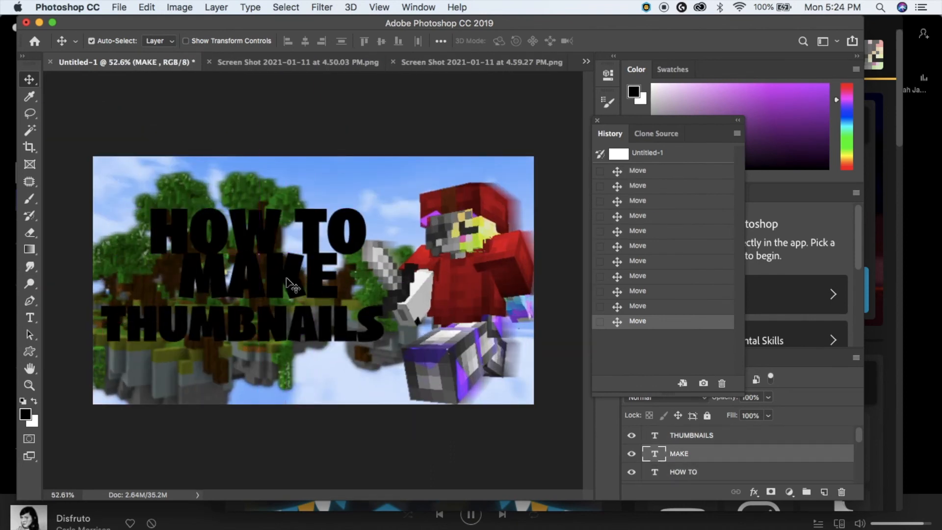
- Select the HOW TO layer and start editing its text
{"action": "scroll", "coordinate": [401, 398], "scroll_direction": "down", "scroll_amount": 1}
{"action": "scroll", "coordinate": [265, 343], "scroll_direction": "up", "scroll_amount": 2}
{"action": "left_click", "coordinate": [266, 316]}
{"action": "scroll", "coordinate": [266, 372], "scroll_direction": "down", "scroll_amount": 4}
{"action": "scroll", "coordinate": [266, 373], "scroll_direction": "up", "scroll_amount": 5}
{"action": "left_click", "coordinate": [228, 228]}
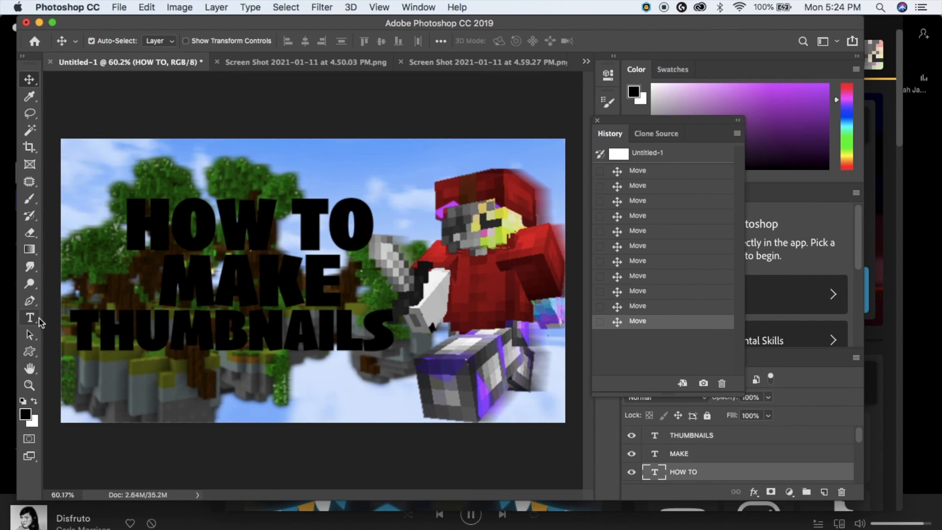
{"action": "left_click", "coordinate": [35, 321]}
{"action": "left_click", "coordinate": [142, 216]}
- Colour all of the HOW TO text red in the Color panel
{"action": "key", "text": "super+a"}
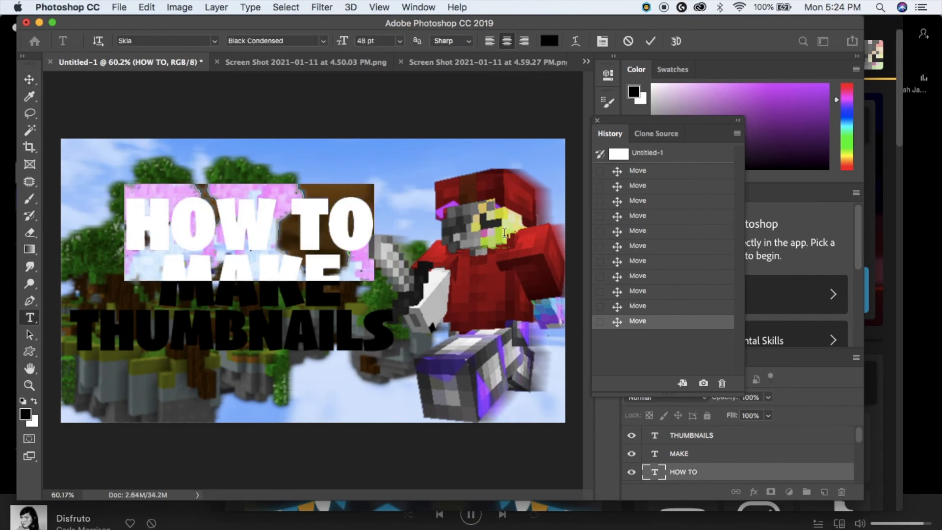
{"action": "left_click_drag", "start_coordinate": [693, 105], "coordinate": [653, 85]}
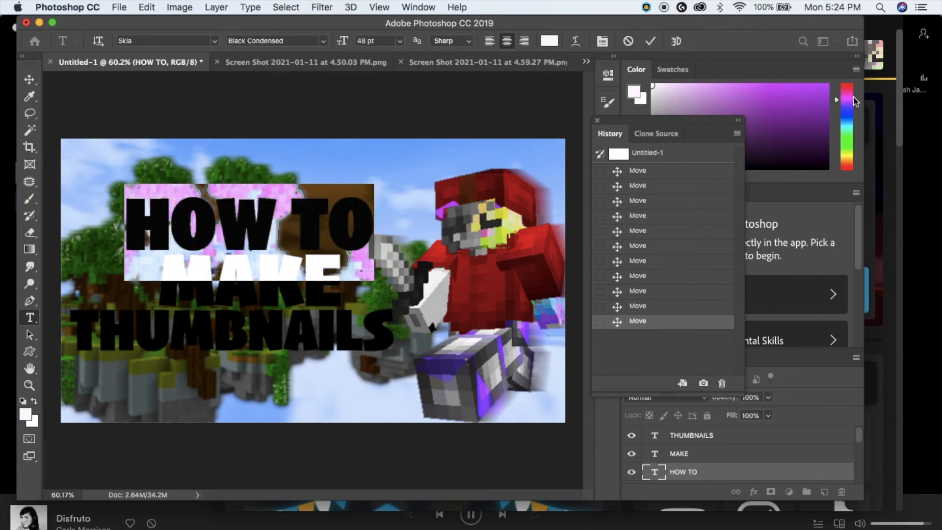
{"action": "left_click_drag", "start_coordinate": [850, 91], "coordinate": [849, 78]}
{"action": "mouse_move", "coordinate": [792, 91]}
{"action": "left_mouse_down"}
{"action": "mouse_move", "coordinate": [805, 92]}
{"action": "mouse_move", "coordinate": [801, 84]}
{"action": "left_mouse_up"}
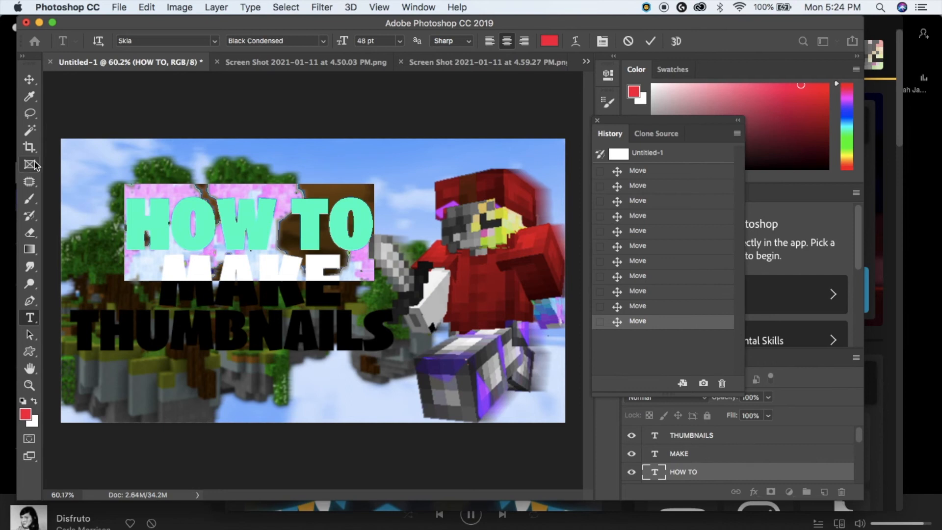
{"action": "left_click", "coordinate": [29, 96]}
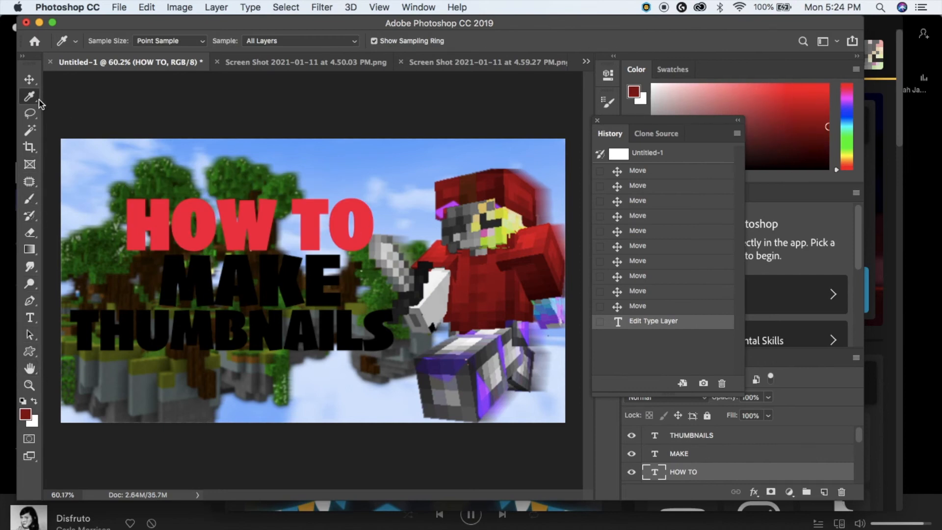
- Reselect the HOW TO line and change it to a darker red
{"action": "left_click", "coordinate": [30, 318]}
{"action": "left_click", "coordinate": [129, 211]}
{"action": "left_click_drag", "start_coordinate": [129, 212], "coordinate": [409, 216]}
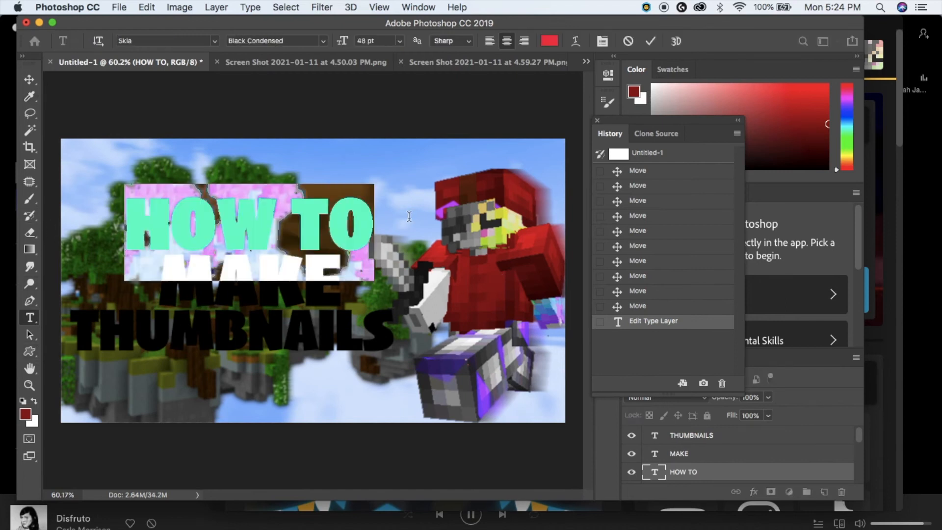
{"action": "left_click", "coordinate": [826, 124]}
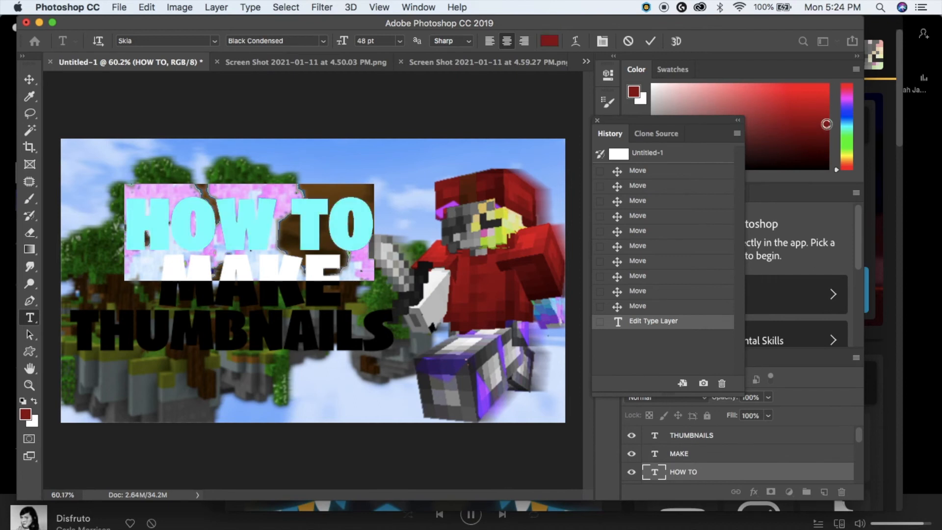
{"action": "left_click", "coordinate": [304, 201]}
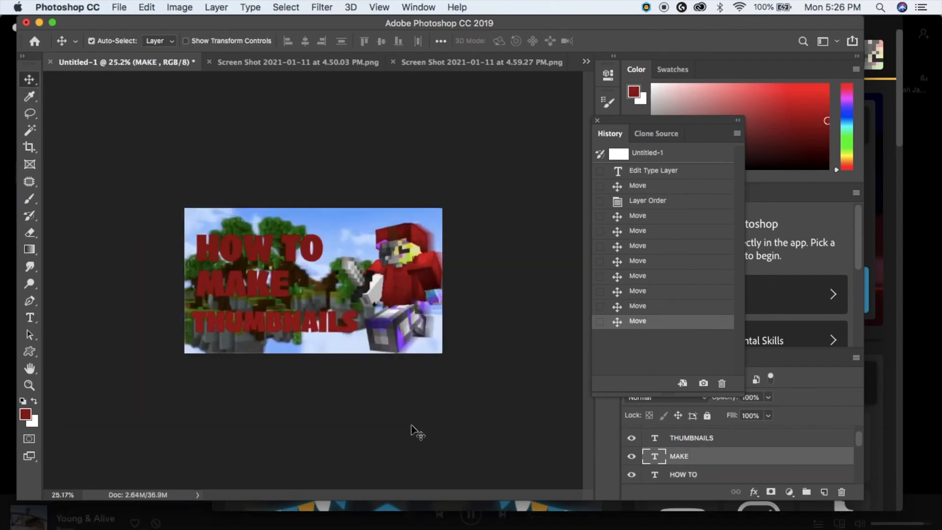
{"action": "scroll", "coordinate": [411, 426], "scroll_direction": "up", "scroll_amount": 3}
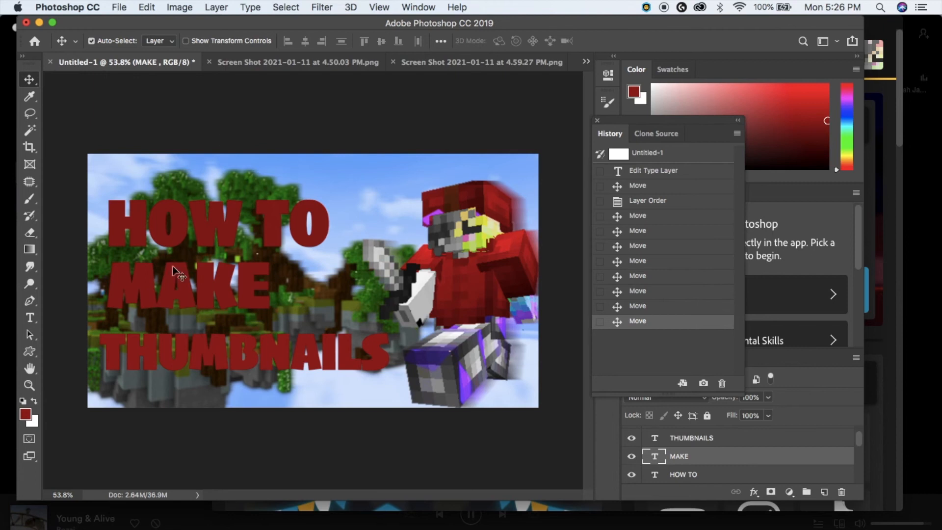
- Add a Gradient Overlay to HOW TO, starting from a red-to-white preset
{"action": "left_click", "coordinate": [271, 225]}
{"action": "left_click", "coordinate": [226, 6]}
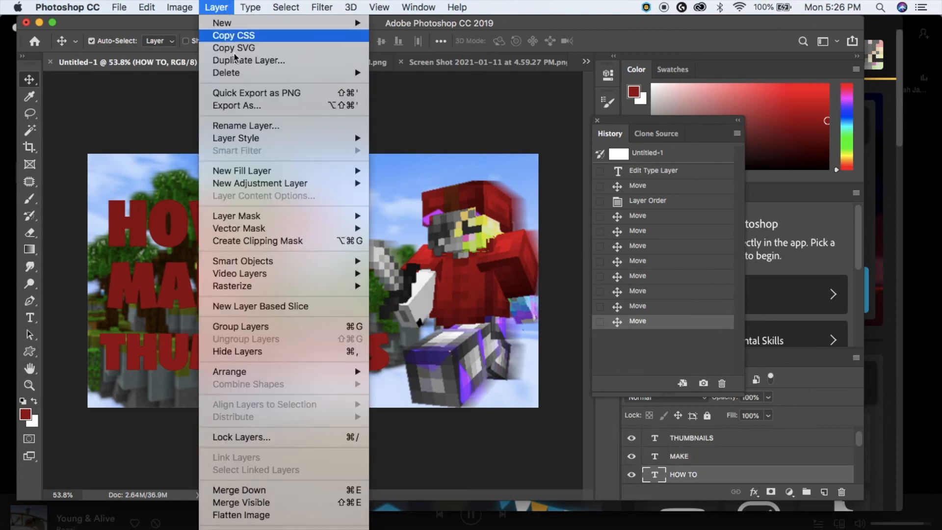
{"action": "mouse_move", "coordinate": [254, 139]}
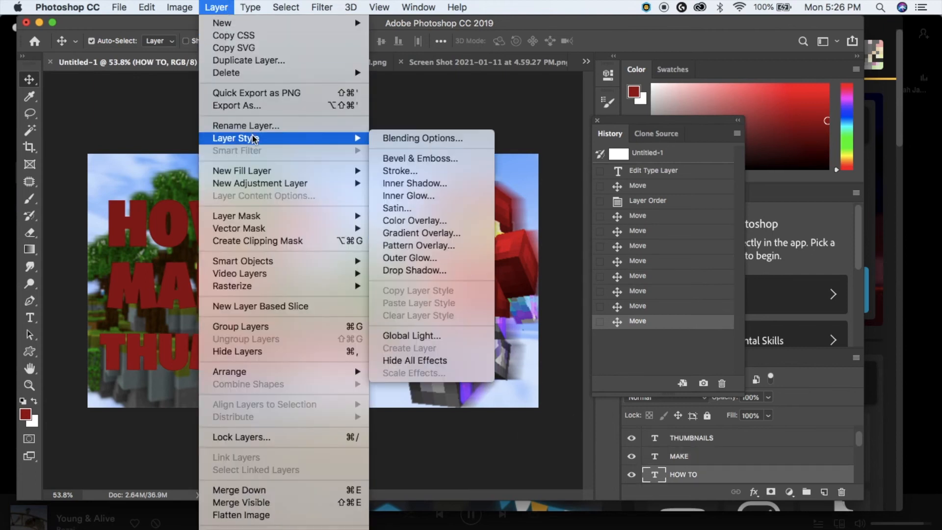
{"action": "left_click", "coordinate": [419, 232]}
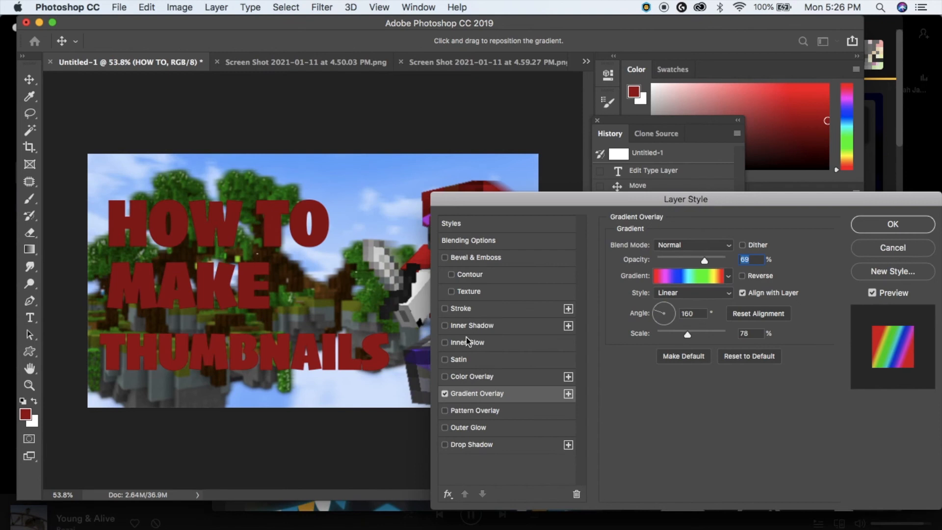
{"action": "left_click", "coordinate": [692, 287]}
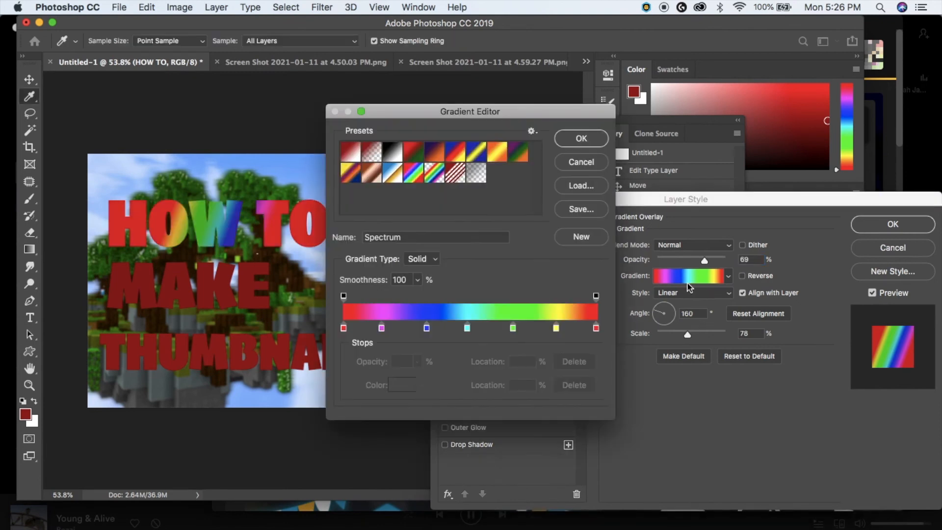
{"action": "left_click", "coordinate": [342, 154]}
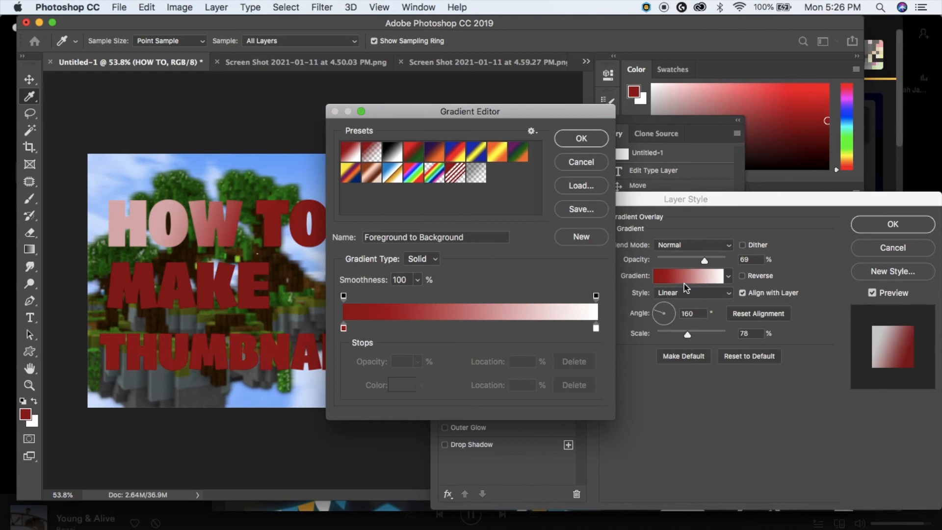
- Change the gradient's white end stop to red-orange and apply the gradient
{"action": "left_click", "coordinate": [596, 329]}
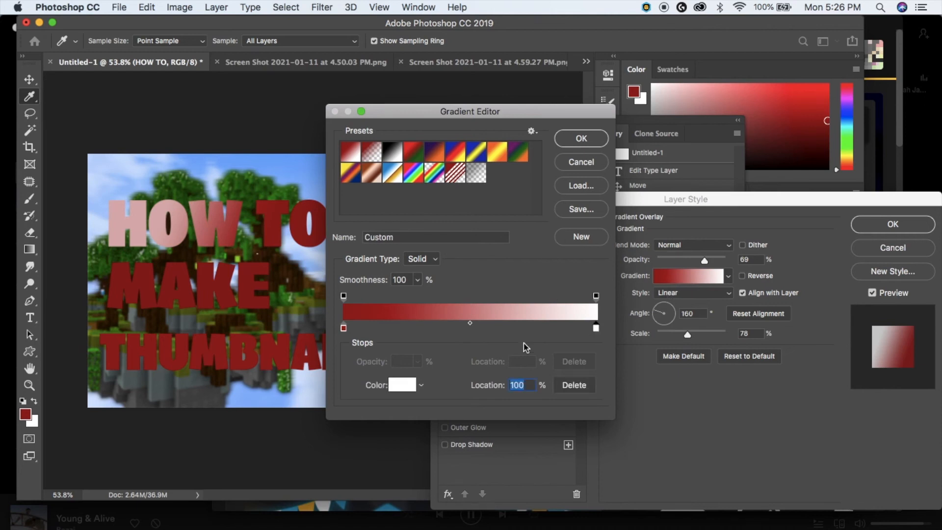
{"action": "left_click", "coordinate": [402, 390]}
{"action": "left_click", "coordinate": [506, 195]}
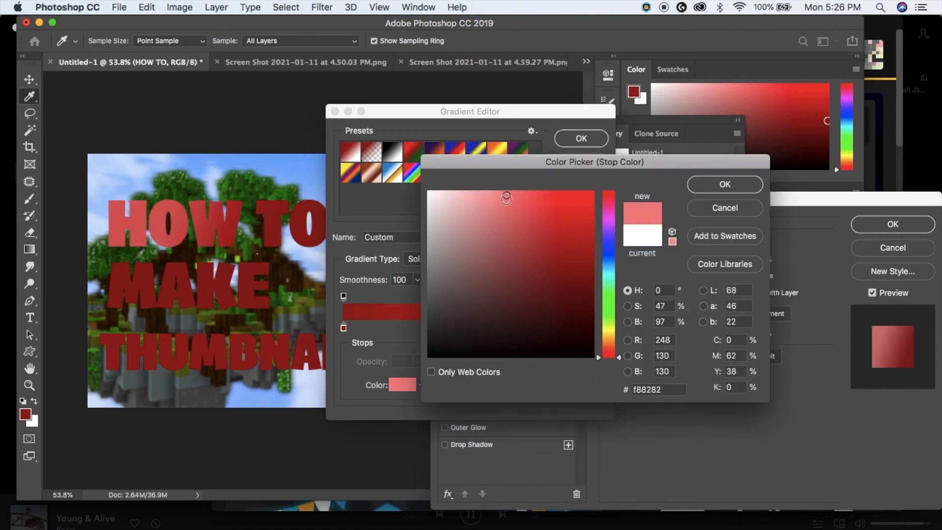
{"action": "left_click", "coordinate": [607, 346]}
{"action": "left_click", "coordinate": [559, 208]}
{"action": "left_click", "coordinate": [537, 192]}
{"action": "left_click", "coordinate": [608, 352]}
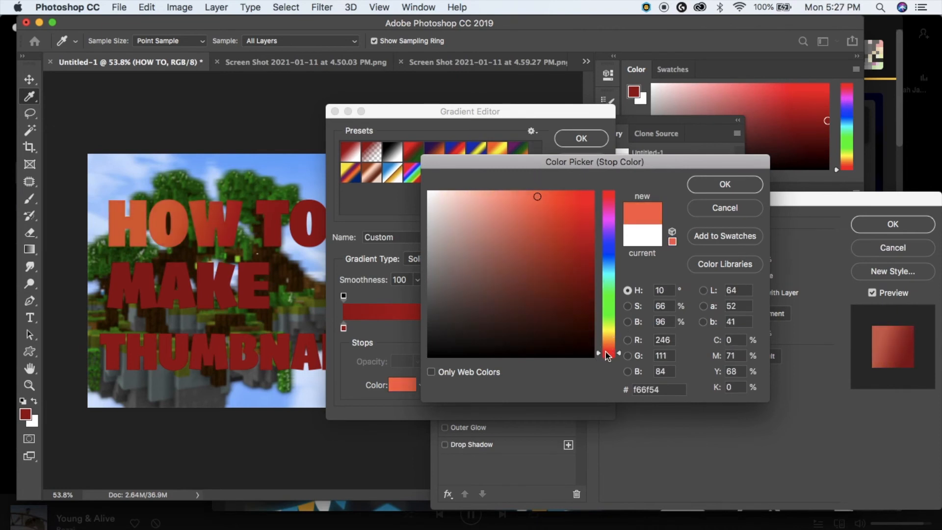
{"action": "left_click", "coordinate": [722, 184]}
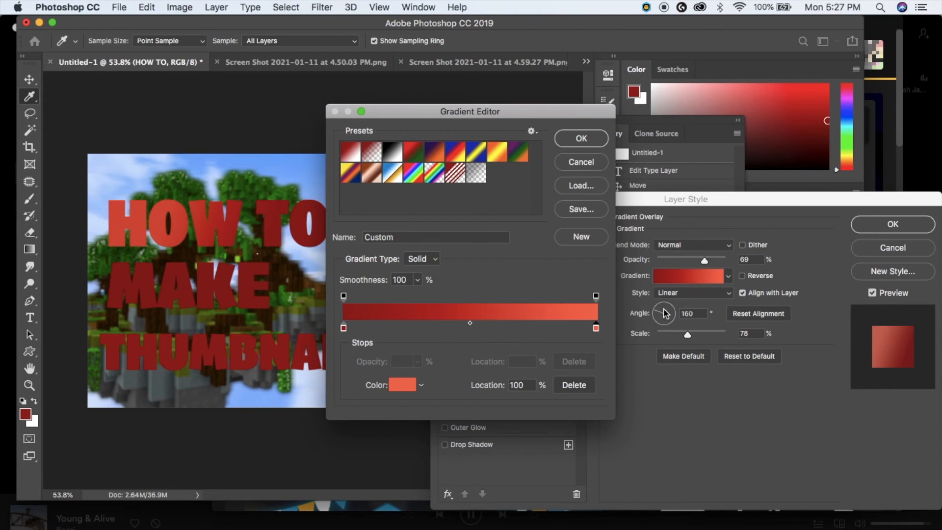
{"action": "left_click", "coordinate": [585, 145]}
- Set the gradient overlay angle to -90 so it runs vertically
{"action": "left_click_drag", "start_coordinate": [663, 318], "coordinate": [662, 326]}
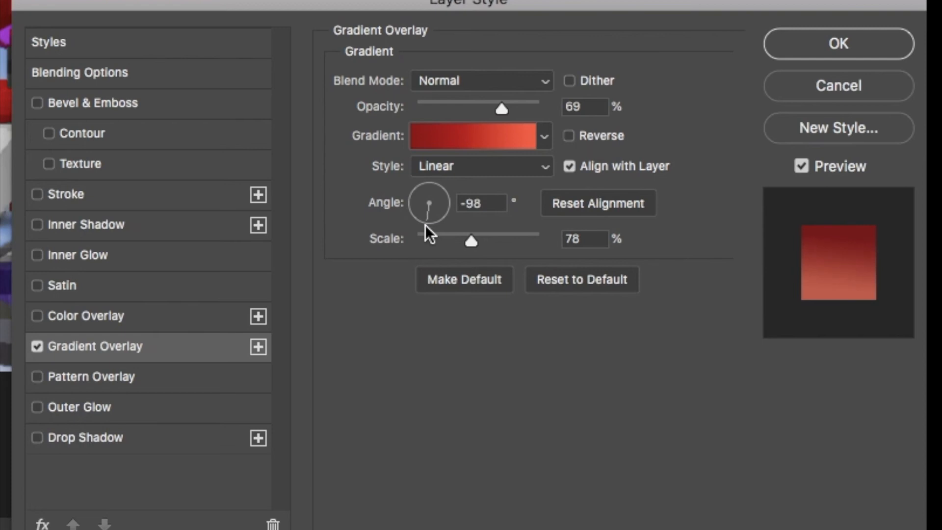
{"action": "left_click_drag", "start_coordinate": [425, 225], "coordinate": [426, 225]}
{"action": "left_click", "coordinate": [426, 230]}
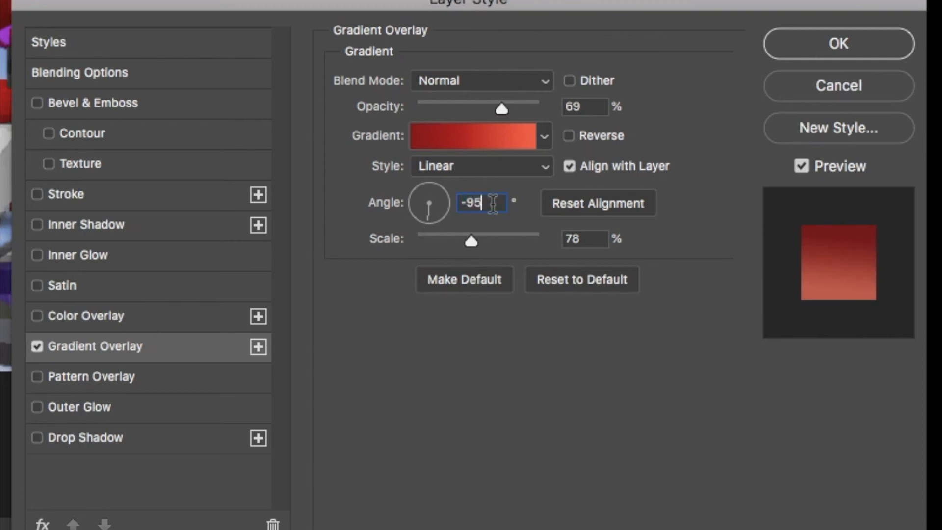
{"action": "type", "text": "-90"}
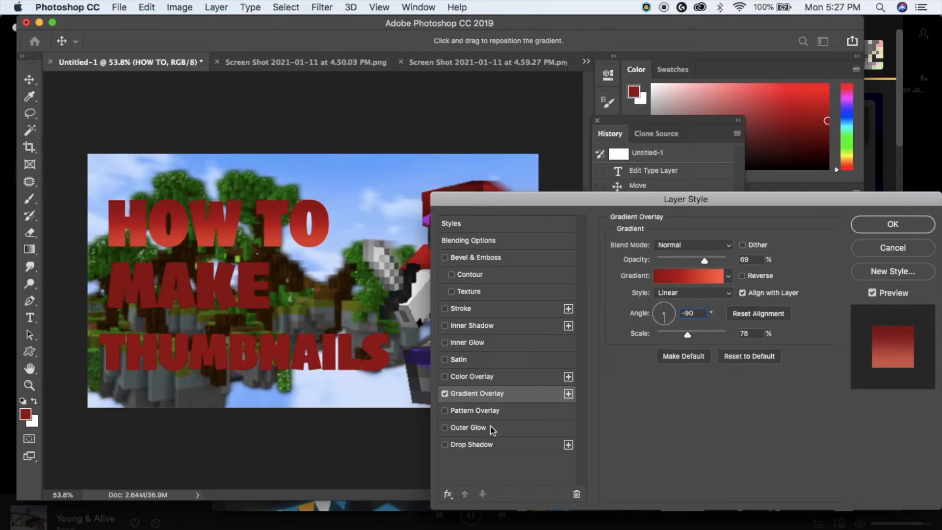
- Add a white Outer Glow, apply the styles, and reposition HOW TO
{"action": "left_click", "coordinate": [493, 428]}
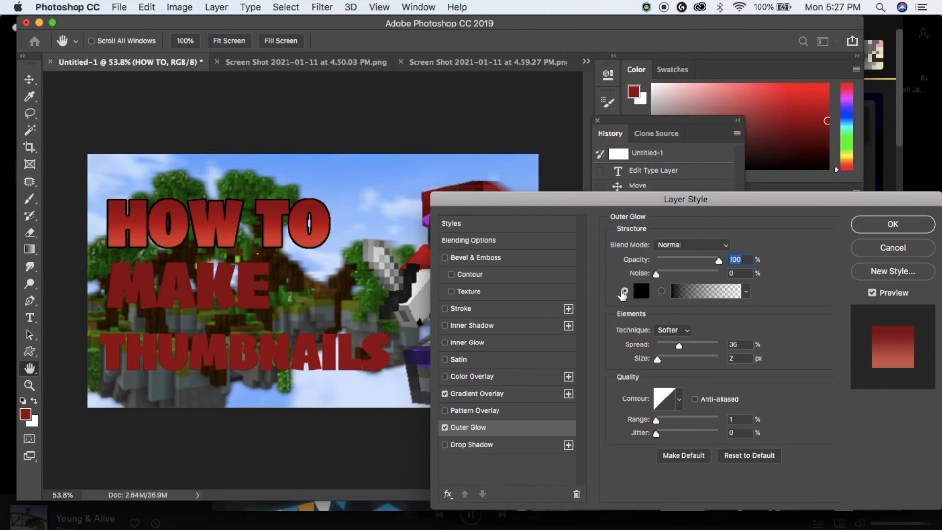
{"action": "left_click", "coordinate": [640, 291]}
{"action": "left_click_drag", "start_coordinate": [528, 317], "coordinate": [398, 147]}
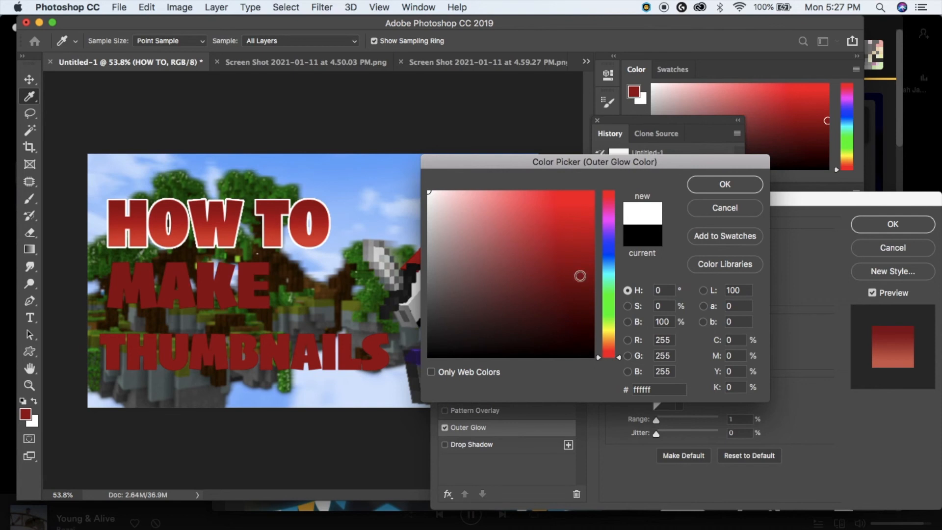
{"action": "left_click", "coordinate": [734, 189]}
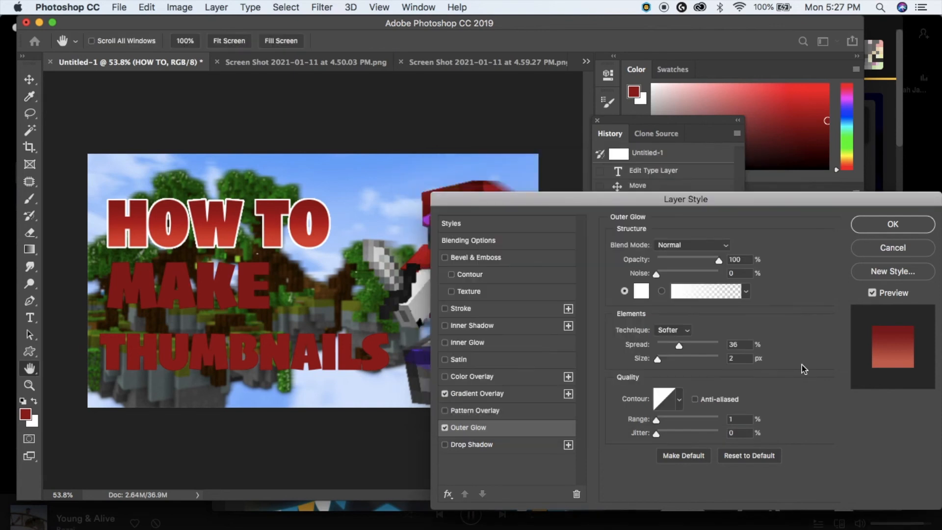
{"action": "left_click", "coordinate": [892, 224]}
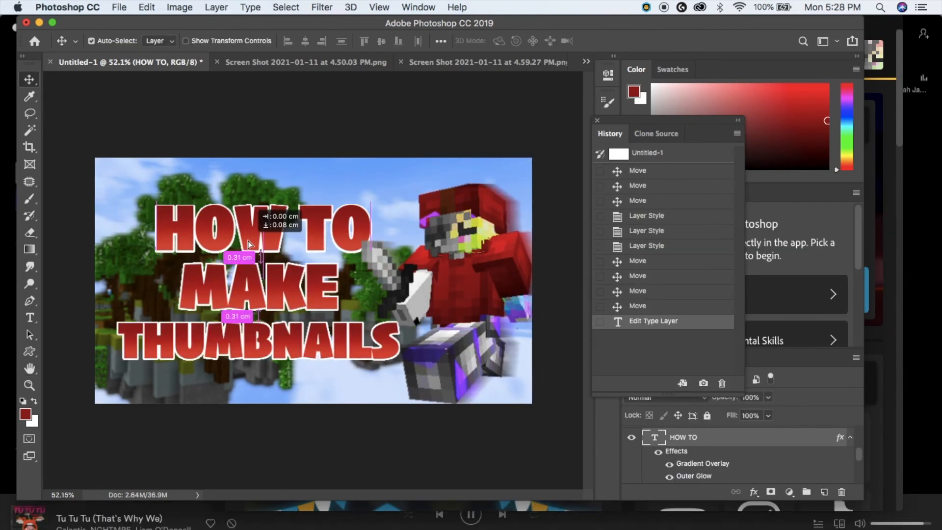
{"action": "left_click_drag", "start_coordinate": [245, 232], "coordinate": [248, 237]}
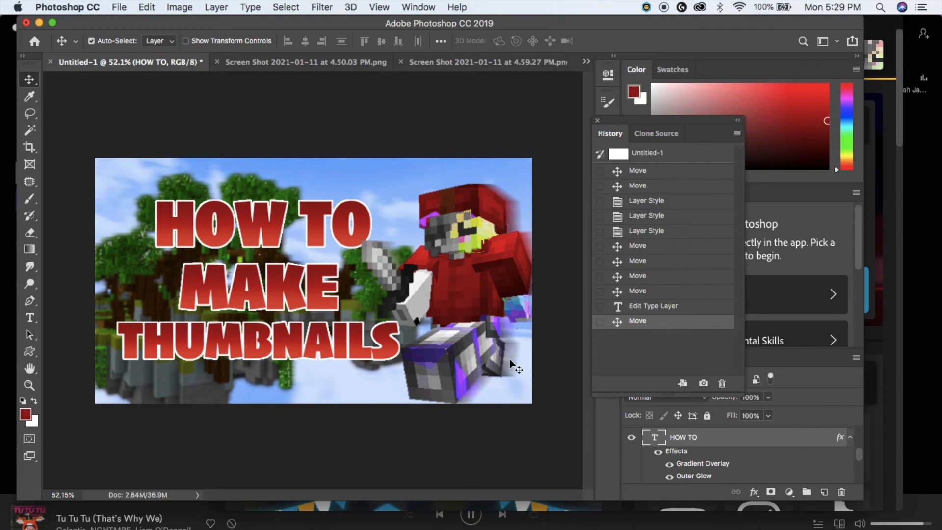
- Move MAKE and THUMBNAILS up tightly under HOW TO, then select the THUMBNAILS layer
{"action": "left_click_drag", "start_coordinate": [279, 291], "coordinate": [273, 278]}
{"action": "left_click_drag", "start_coordinate": [290, 355], "coordinate": [289, 329]}
{"action": "scroll", "coordinate": [350, 444], "scroll_direction": "down", "scroll_amount": 4}
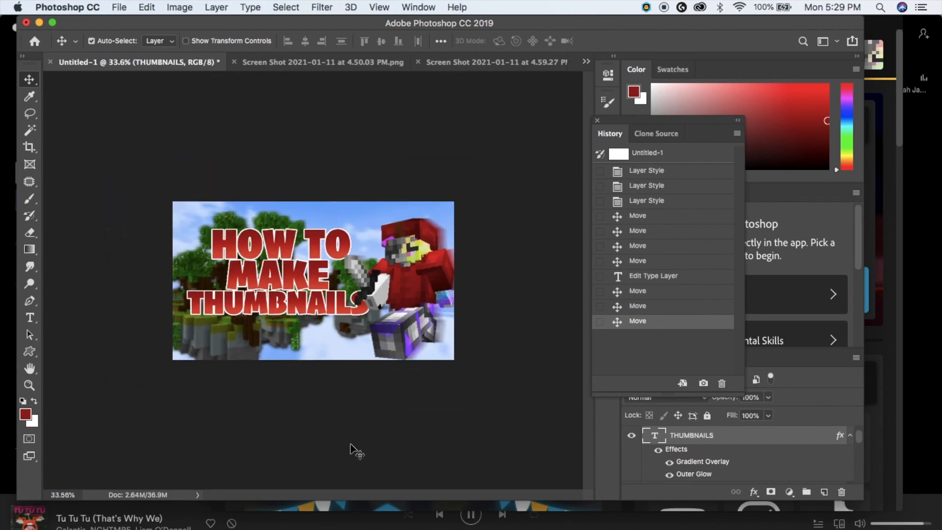
{"action": "left_click_drag", "start_coordinate": [289, 305], "coordinate": [288, 303]}
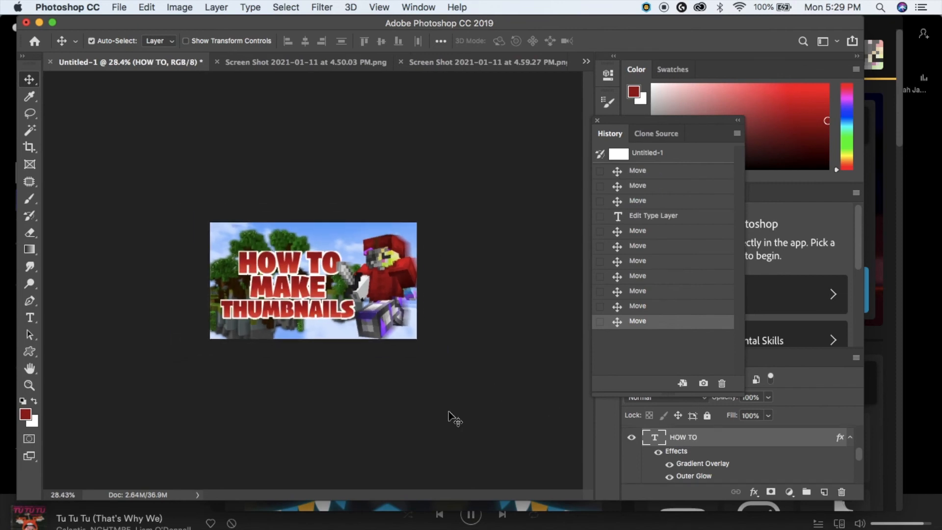
{"action": "scroll", "coordinate": [448, 414], "scroll_direction": "up", "scroll_amount": 4}
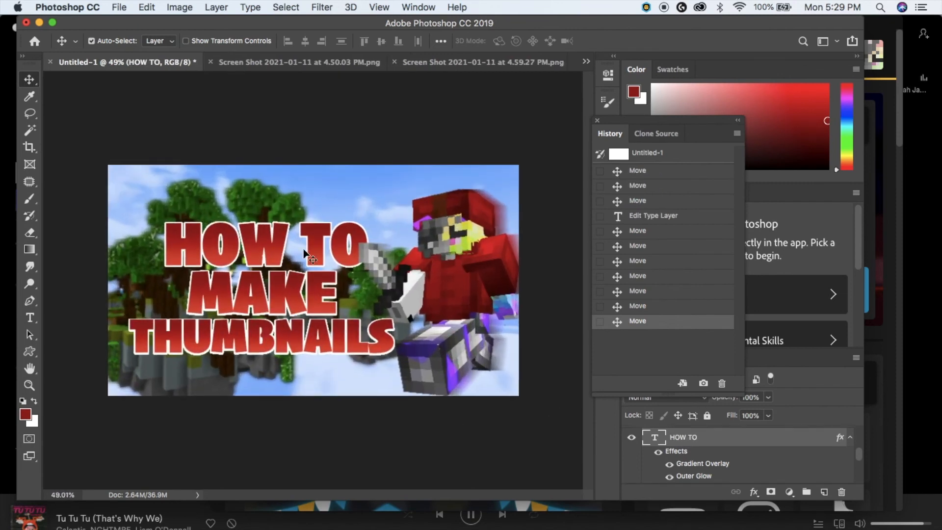
{"action": "scroll", "coordinate": [645, 461], "scroll_direction": "up", "scroll_amount": 5}
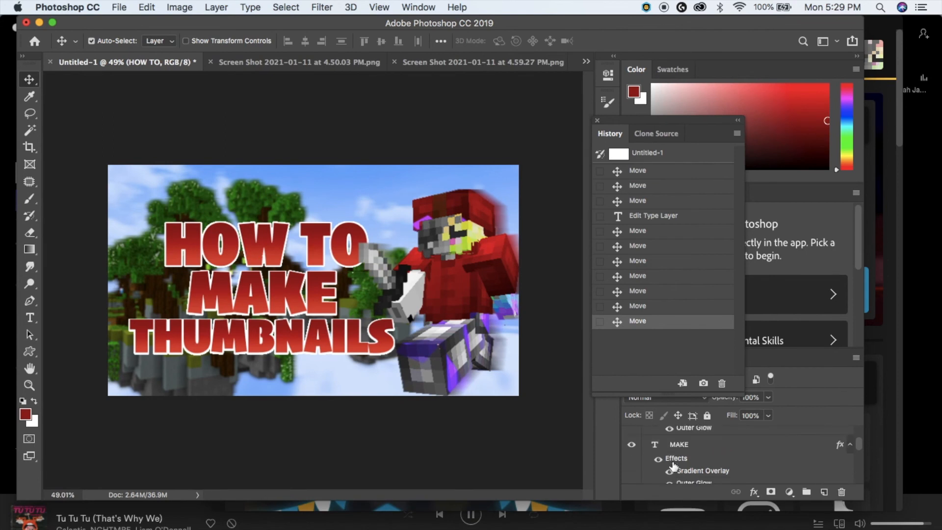
{"action": "left_click", "coordinate": [678, 457]}
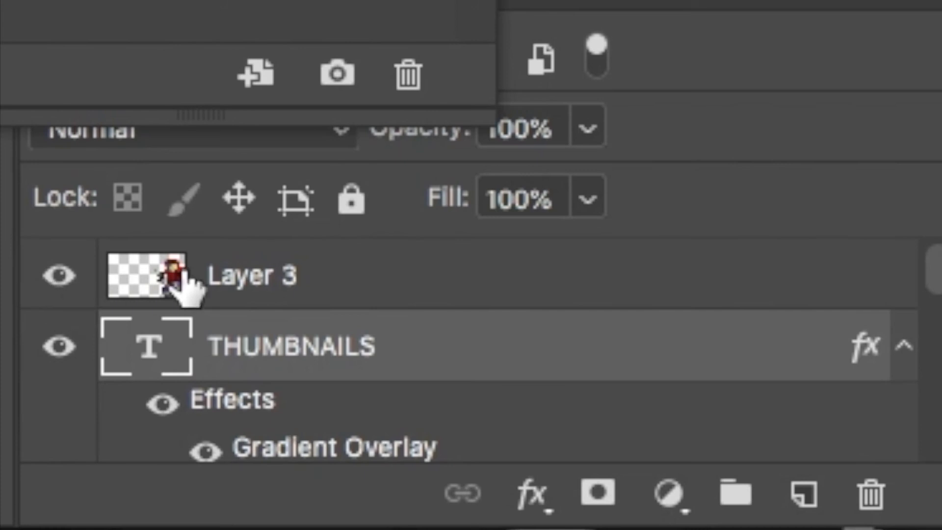
- Hide the character, sky and black base layers, then Merge Visible into one headline layer
{"action": "left_click", "coordinate": [74, 305]}
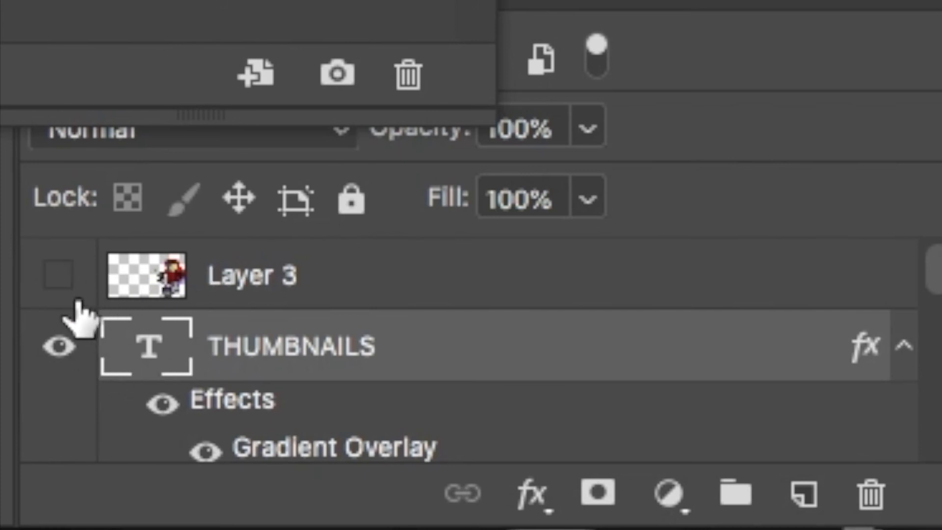
{"action": "scroll", "coordinate": [179, 366], "scroll_direction": "down", "scroll_amount": 2}
{"action": "scroll", "coordinate": [673, 473], "scroll_direction": "down", "scroll_amount": 1}
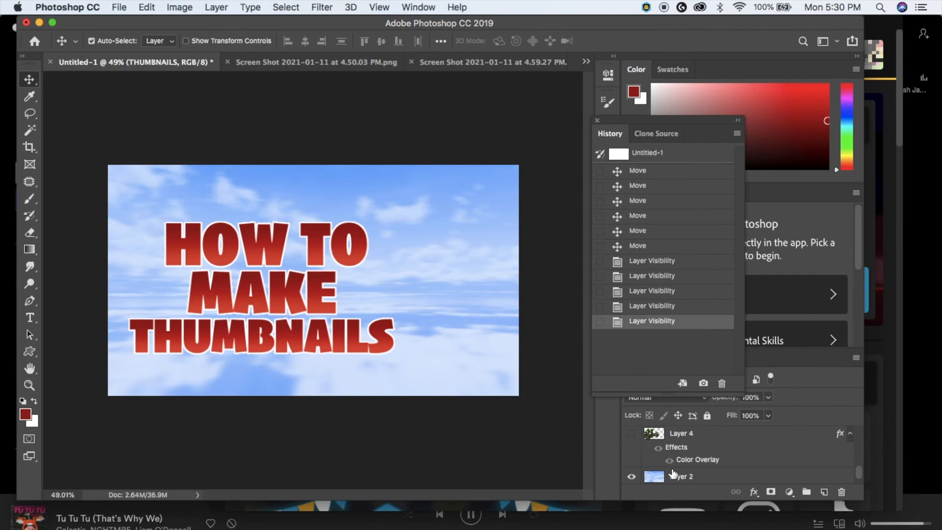
{"action": "left_click", "coordinate": [633, 477]}
{"action": "scroll", "coordinate": [726, 478], "scroll_direction": "down", "scroll_amount": 1}
{"action": "left_click", "coordinate": [632, 474]}
{"action": "scroll", "coordinate": [726, 439], "scroll_direction": "up", "scroll_amount": 2}
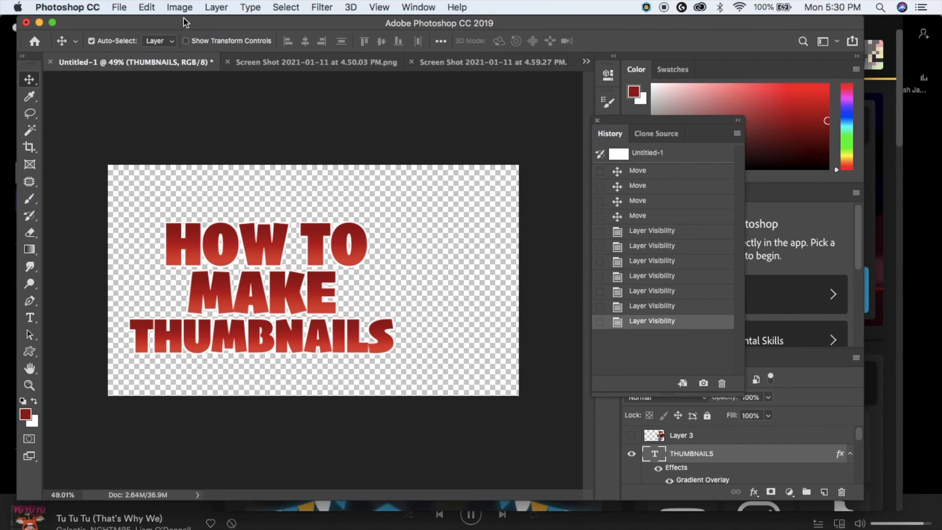
{"action": "left_click", "coordinate": [219, 6]}
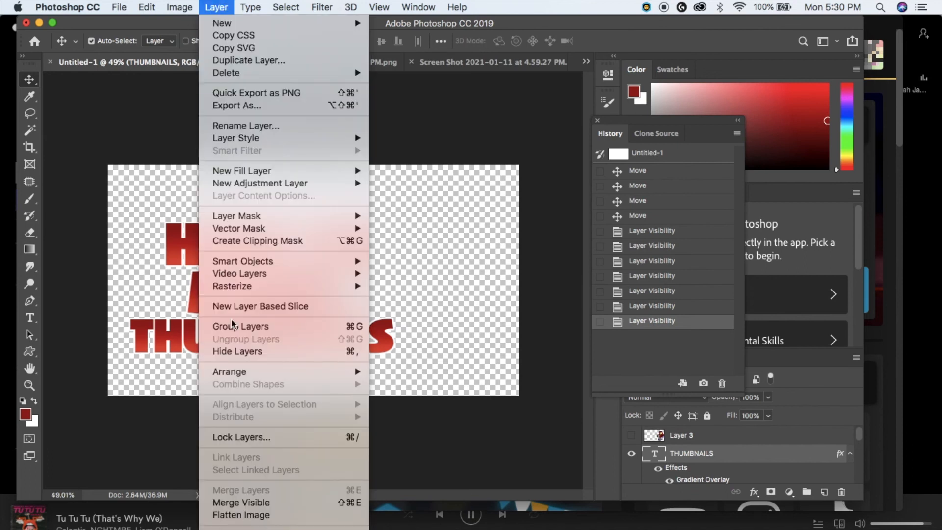
{"action": "left_click", "coordinate": [250, 504]}
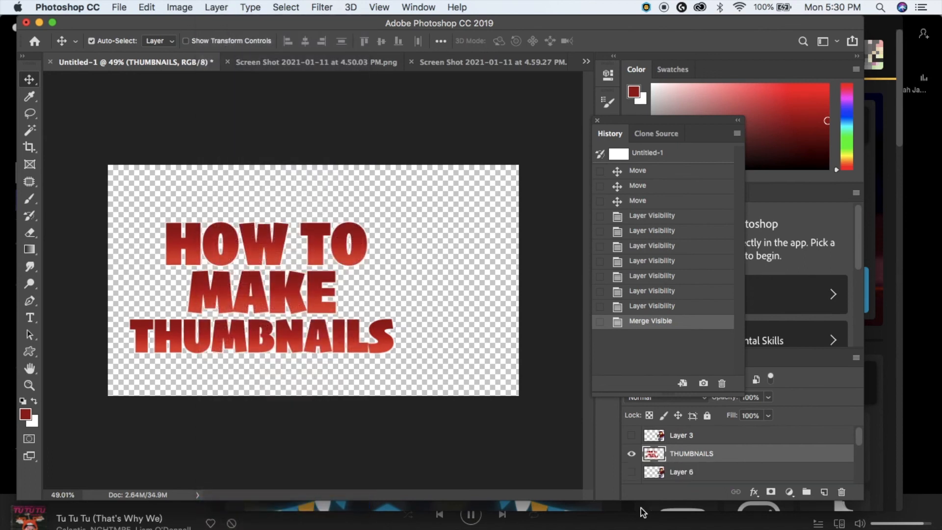
- Show the character, Layer 6, island trees, Layer 5 and sky layers again
{"action": "left_click", "coordinate": [632, 437]}
{"action": "left_click", "coordinate": [631, 473]}
{"action": "scroll", "coordinate": [663, 476], "scroll_direction": "down", "scroll_amount": 1}
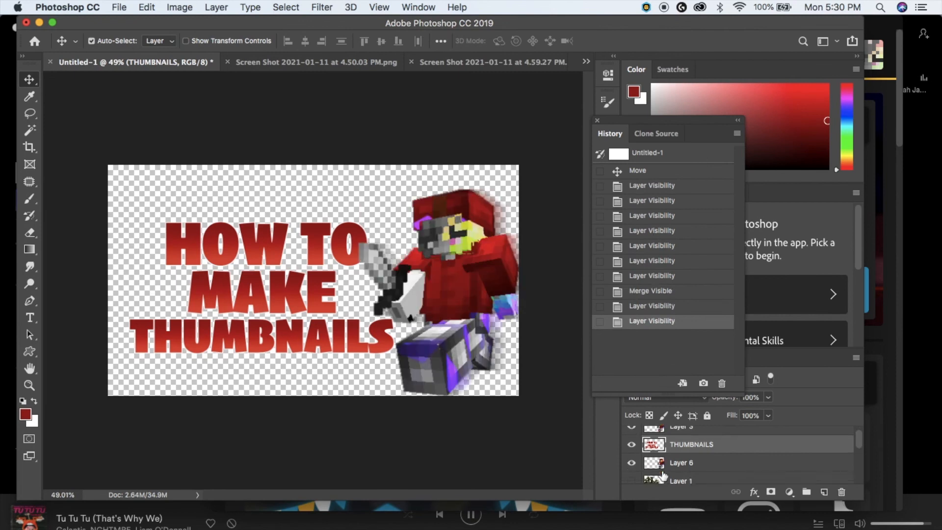
{"action": "scroll", "coordinate": [662, 477], "scroll_direction": "down", "scroll_amount": 1}
{"action": "left_click", "coordinate": [632, 457]}
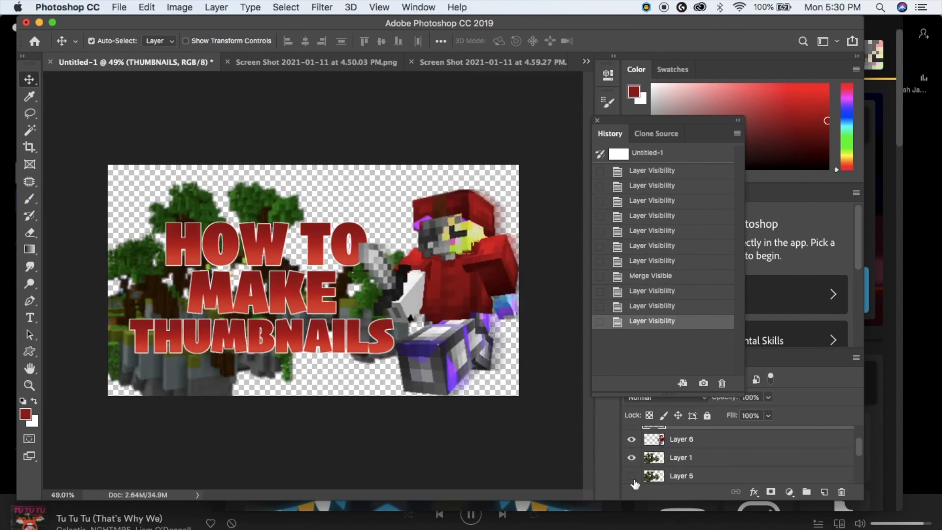
{"action": "left_click", "coordinate": [631, 476]}
{"action": "scroll", "coordinate": [633, 480], "scroll_direction": "down", "scroll_amount": 1}
{"action": "left_click", "coordinate": [631, 443]}
{"action": "left_click", "coordinate": [631, 443]}
{"action": "left_click", "coordinate": [632, 459]}
{"action": "scroll", "coordinate": [633, 461], "scroll_direction": "down", "scroll_amount": 2}
{"action": "left_click", "coordinate": [631, 457]}
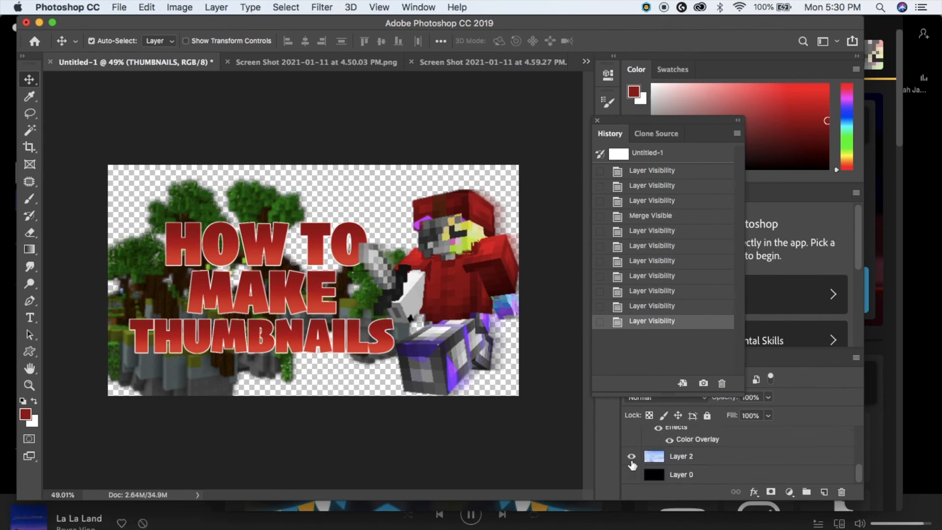
{"action": "scroll", "coordinate": [633, 464], "scroll_direction": "up", "scroll_amount": 3}
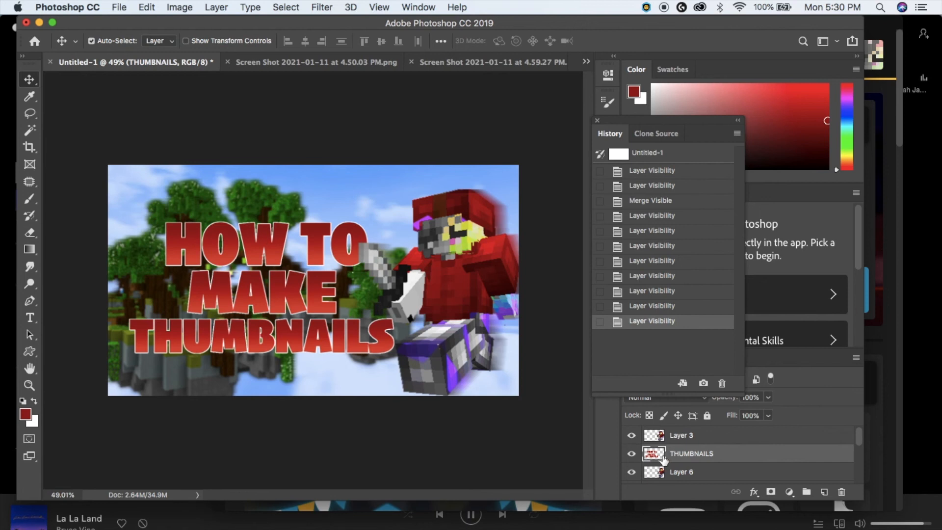
- Paste a lasso-selected copy of the headline as Layer 7 below THUMBNAILS
{"action": "mouse_move", "coordinate": [285, 302]}
{"action": "left_mouse_down"}
{"action": "mouse_move", "coordinate": [288, 274]}
{"action": "mouse_move", "coordinate": [280, 299]}
{"action": "left_mouse_up"}
{"action": "key", "text": "l"}
{"action": "scroll", "coordinate": [228, 172], "scroll_direction": "down", "scroll_amount": 2}
{"action": "mouse_move", "coordinate": [320, 201]}
{"action": "left_mouse_down"}
{"action": "mouse_move", "coordinate": [206, 446]}
{"action": "mouse_move", "coordinate": [481, 383]}
{"action": "mouse_move", "coordinate": [343, 201]}
{"action": "left_mouse_up"}
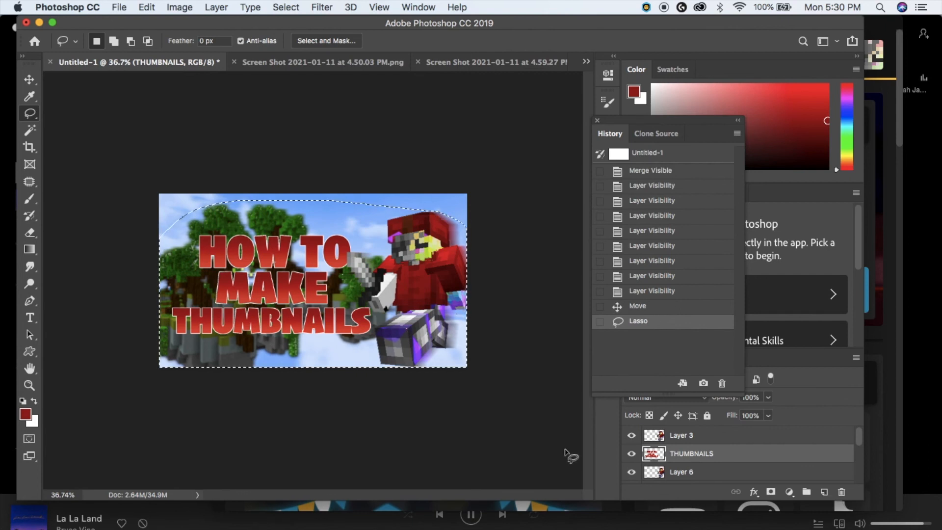
{"action": "key", "text": "super+v"}
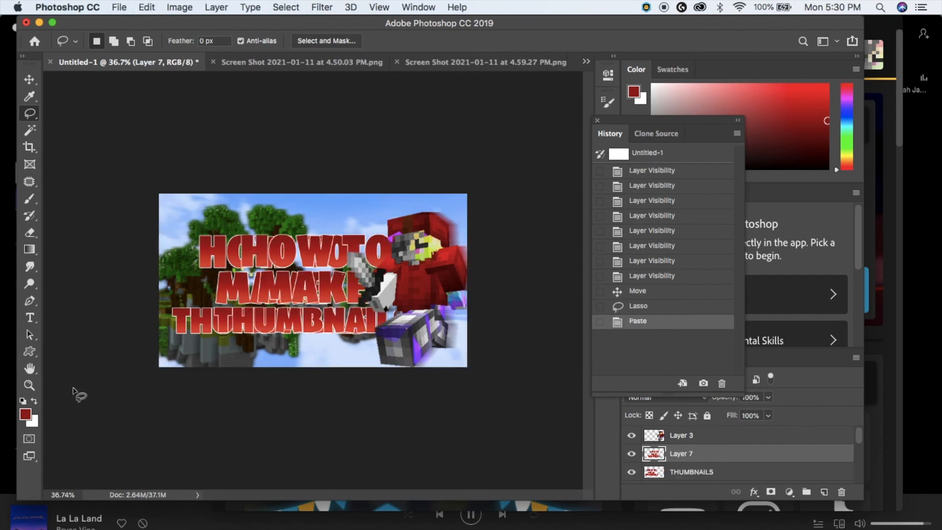
{"action": "scroll", "coordinate": [73, 392], "scroll_direction": "up", "scroll_amount": 2}
{"action": "left_click_drag", "start_coordinate": [663, 452], "coordinate": [673, 445]}
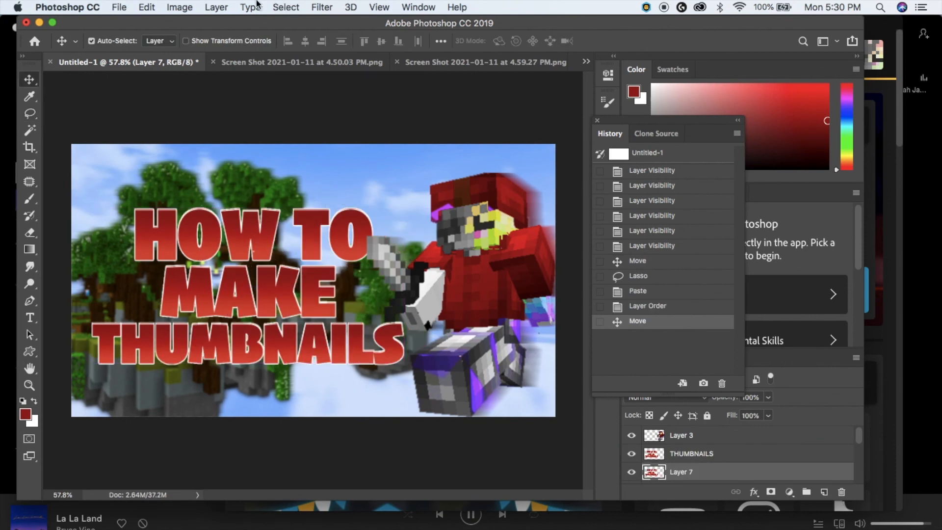
- Apply a black Color Overlay at 95% opacity to Layer 7
{"action": "left_click", "coordinate": [218, 7]}
{"action": "mouse_move", "coordinate": [263, 139]}
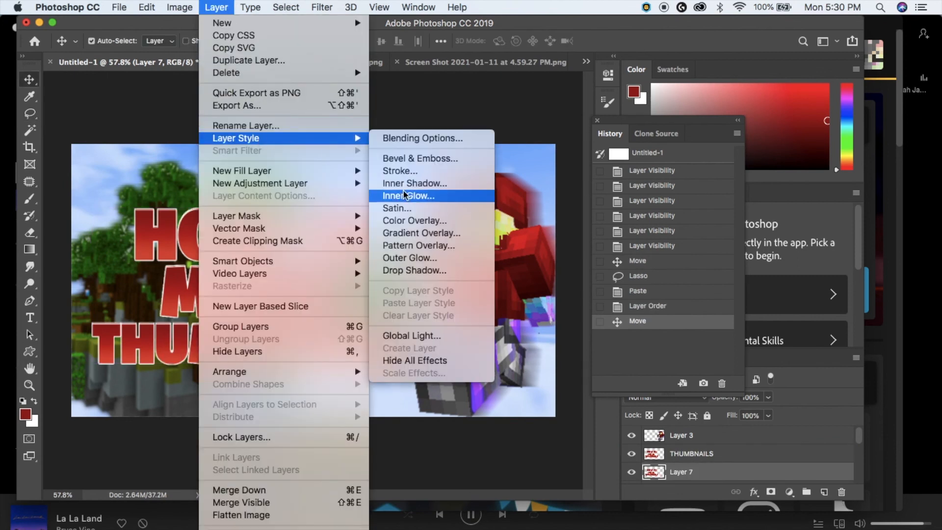
{"action": "left_click", "coordinate": [414, 222]}
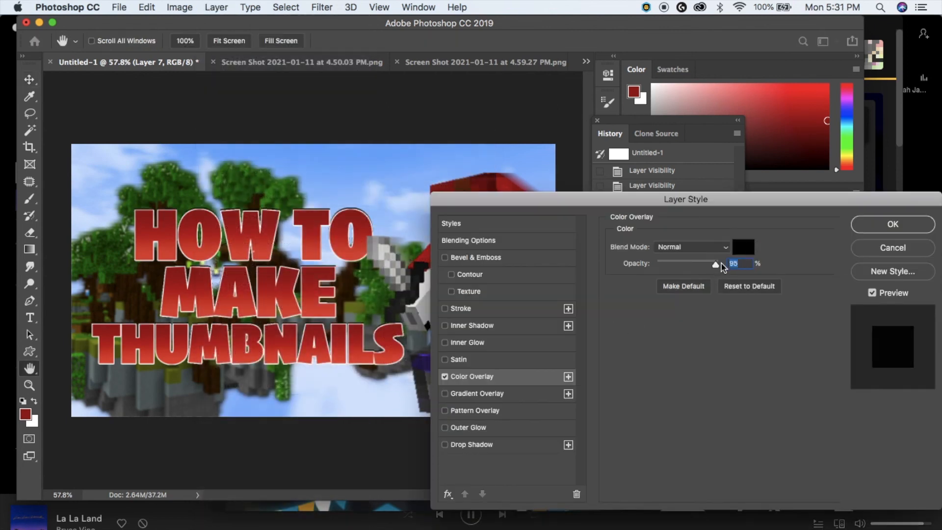
{"action": "left_click", "coordinate": [927, 231]}
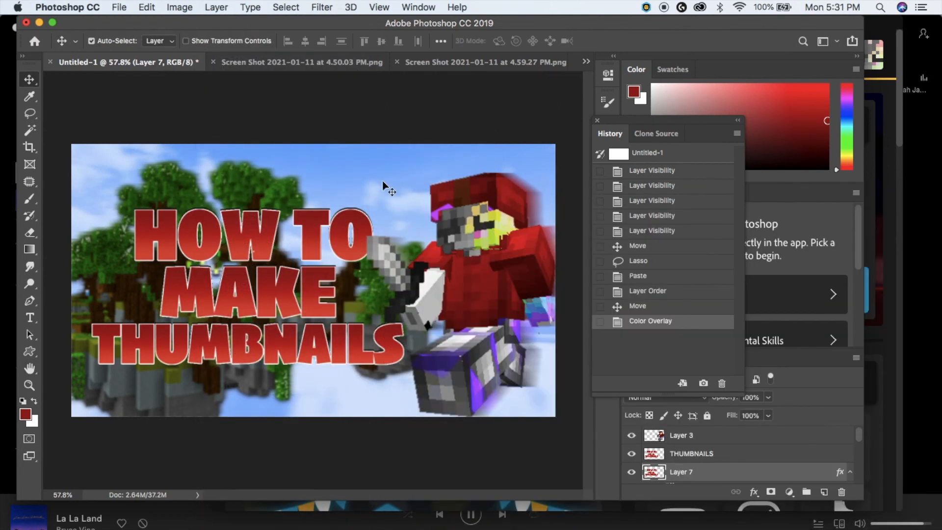
{"action": "scroll", "coordinate": [382, 181], "scroll_direction": "up", "scroll_amount": 1}
- Apply a first Gaussian blur to the black shadow on Layer 7 and shift it slightly
{"action": "left_click", "coordinate": [295, 6]}
{"action": "mouse_move", "coordinate": [309, 6]}
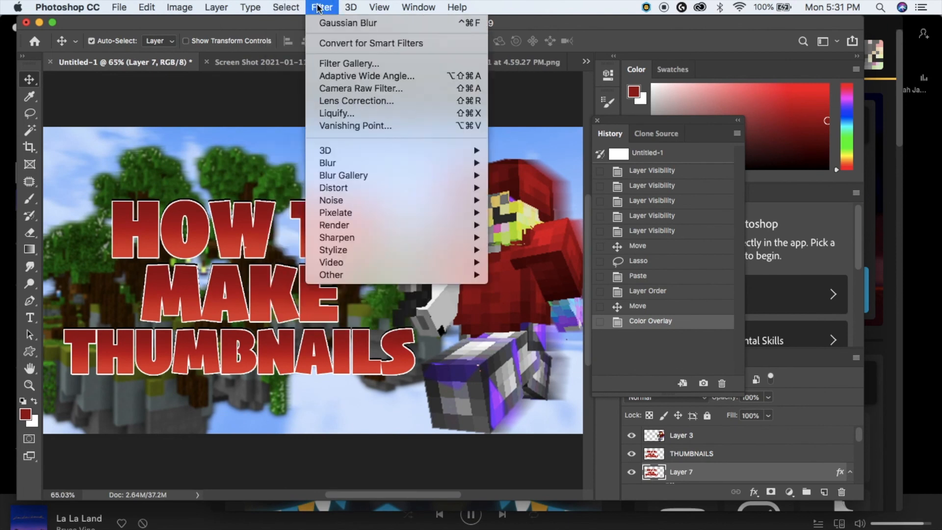
{"action": "mouse_move", "coordinate": [331, 165]}
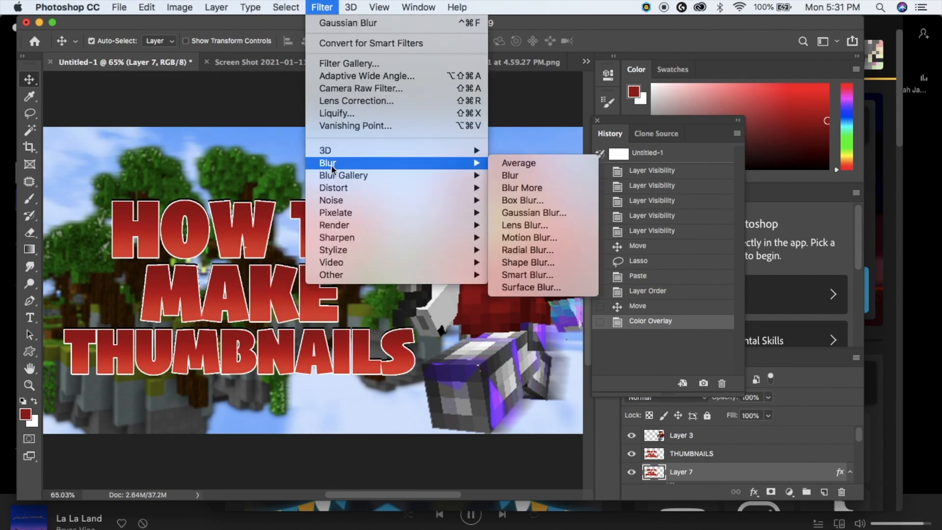
{"action": "left_click", "coordinate": [556, 213]}
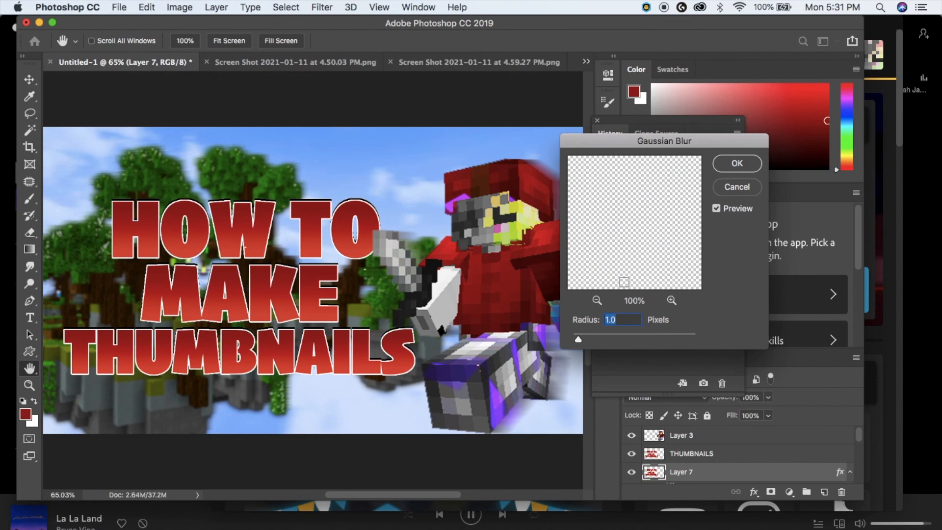
{"action": "left_click_drag", "start_coordinate": [607, 339], "coordinate": [611, 338]}
{"action": "left_click", "coordinate": [736, 163]}
{"action": "left_click_drag", "start_coordinate": [371, 203], "coordinate": [370, 210]}
{"action": "scroll", "coordinate": [505, 372], "scroll_direction": "up", "scroll_amount": 2}
- Try a 97-pixel Motion Blur on the shadow and lower its opacity
{"action": "left_click", "coordinate": [321, 7]}
{"action": "mouse_move", "coordinate": [376, 163]}
{"action": "left_click", "coordinate": [515, 242]}
{"action": "left_click_drag", "start_coordinate": [639, 340], "coordinate": [649, 338]}
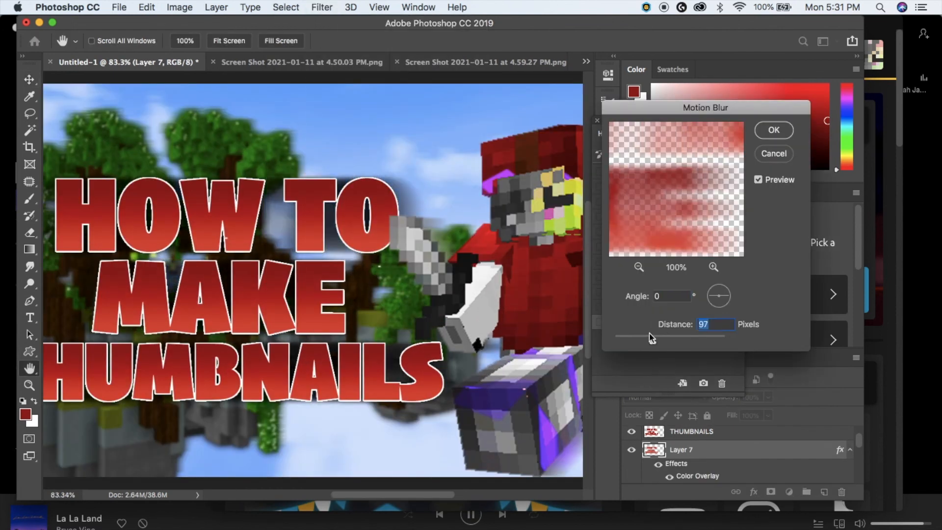
{"action": "left_click", "coordinate": [774, 129]}
{"action": "scroll", "coordinate": [421, 319], "scroll_direction": "down", "scroll_amount": 3}
{"action": "scroll", "coordinate": [421, 320], "scroll_direction": "down", "scroll_amount": 1}
{"action": "left_click", "coordinate": [768, 397]}
{"action": "left_click_drag", "start_coordinate": [770, 413], "coordinate": [756, 416]}
{"action": "scroll", "coordinate": [400, 483], "scroll_direction": "up", "scroll_amount": 3}
{"action": "scroll", "coordinate": [548, 334], "scroll_direction": "down", "scroll_amount": 4}
{"action": "scroll", "coordinate": [547, 333], "scroll_direction": "up", "scroll_amount": 4}
- Revert to the state before the motion blur and offset the shadow down-right behind the lettering
{"action": "left_click", "coordinate": [655, 295]}
{"action": "scroll", "coordinate": [441, 245], "scroll_direction": "up", "scroll_amount": 3}
{"action": "left_click_drag", "start_coordinate": [370, 197], "coordinate": [375, 202]}
{"action": "scroll", "coordinate": [521, 438], "scroll_direction": "down", "scroll_amount": 2}
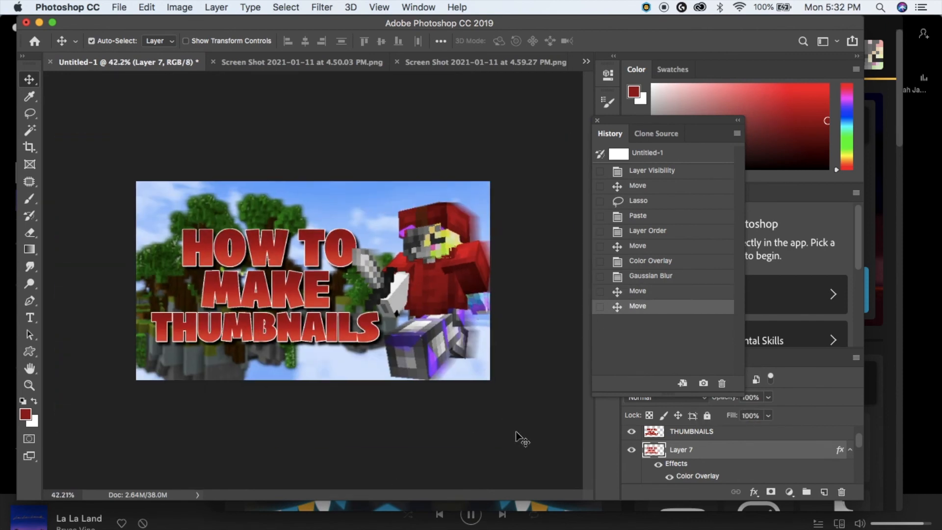
{"action": "scroll", "coordinate": [521, 438], "scroll_direction": "up", "scroll_amount": 2}
{"action": "left_click_drag", "start_coordinate": [360, 256], "coordinate": [364, 261]}
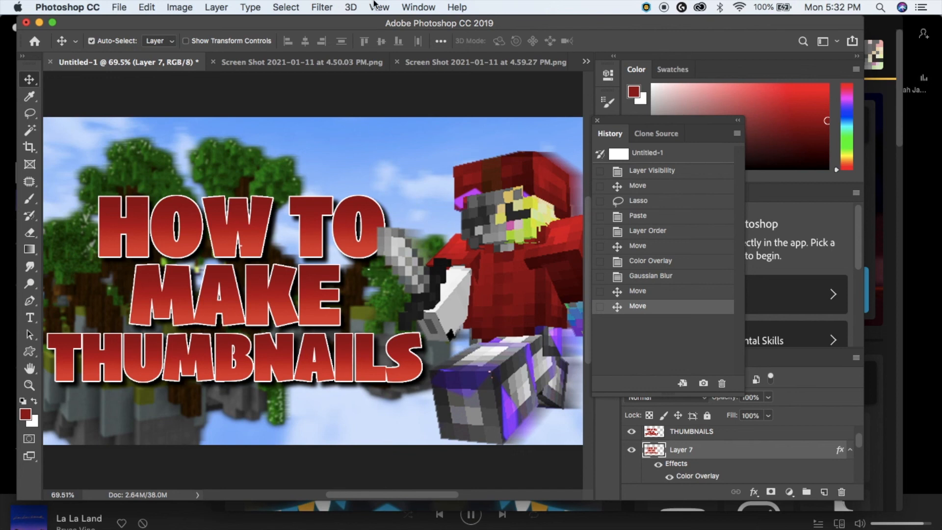
- Gaussian-blur the shadow again with a larger radius of about 3.9 px
{"action": "left_click", "coordinate": [321, 7]}
{"action": "mouse_move", "coordinate": [343, 157]}
{"action": "left_click", "coordinate": [522, 210]}
{"action": "left_click_drag", "start_coordinate": [598, 339], "coordinate": [622, 339]}
{"action": "left_click", "coordinate": [737, 162]}
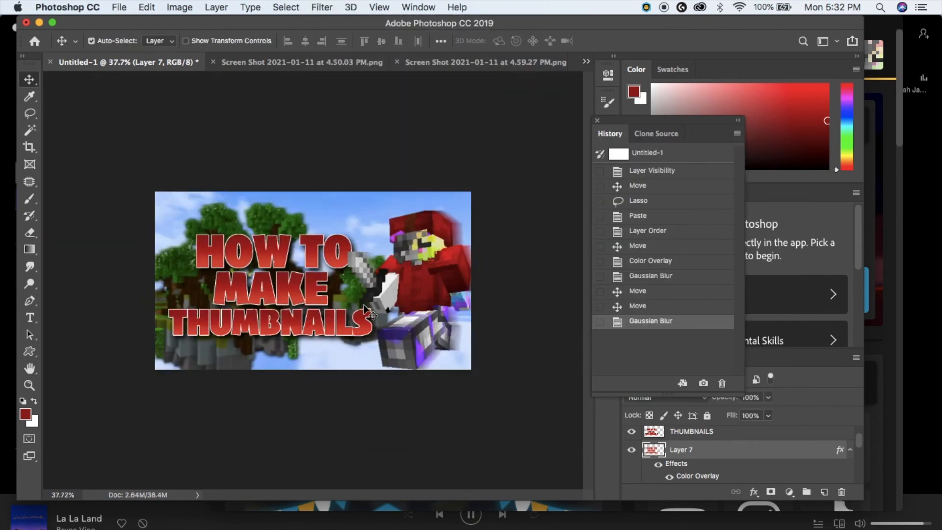
- Set Layer 7's opacity to 91%
{"action": "scroll", "coordinate": [363, 306], "scroll_direction": "up", "scroll_amount": 3}
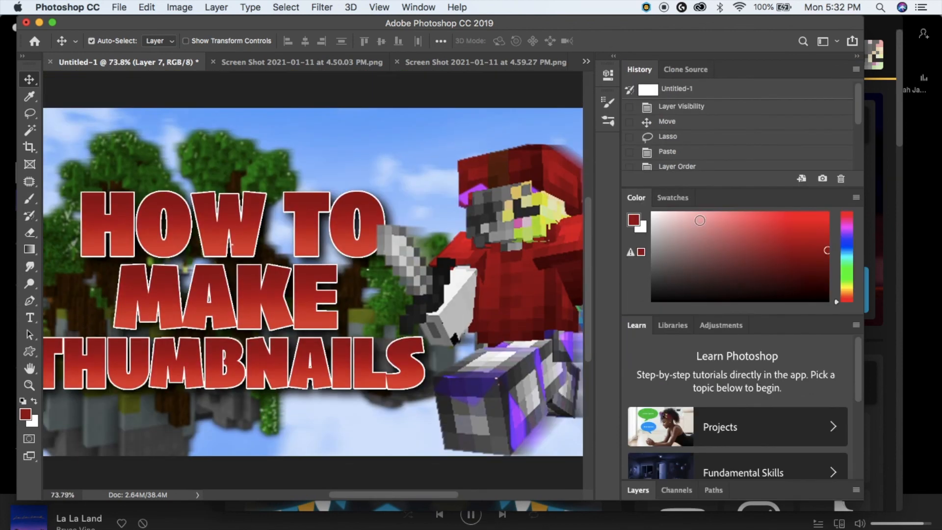
{"action": "scroll", "coordinate": [665, 391], "scroll_direction": "down", "scroll_amount": 4}
{"action": "left_click", "coordinate": [688, 490]}
{"action": "left_click", "coordinate": [638, 417]}
{"action": "left_click", "coordinate": [767, 397]}
{"action": "left_click_drag", "start_coordinate": [771, 414], "coordinate": [766, 413]}
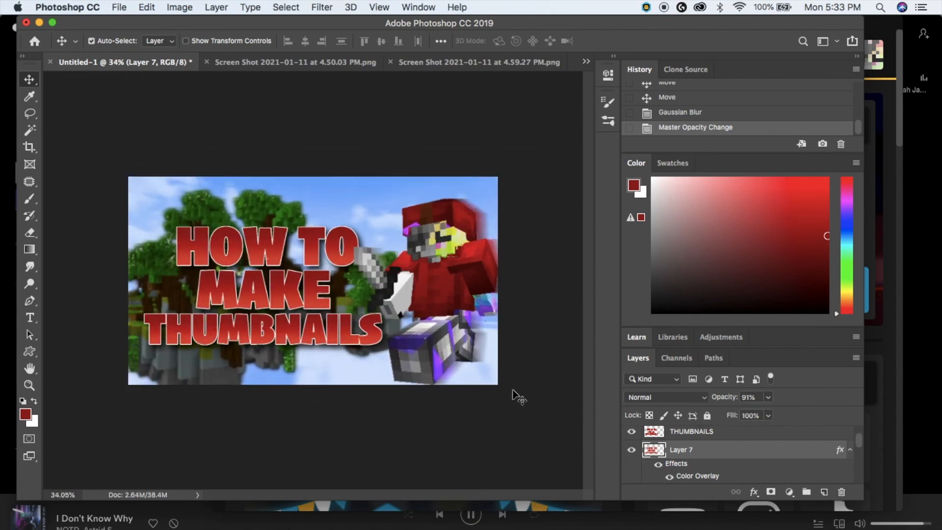
{"action": "scroll", "coordinate": [512, 395], "scroll_direction": "down", "scroll_amount": 2}
{"action": "scroll", "coordinate": [509, 395], "scroll_direction": "up", "scroll_amount": 2}
{"action": "scroll", "coordinate": [407, 436], "scroll_direction": "down", "scroll_amount": 4}
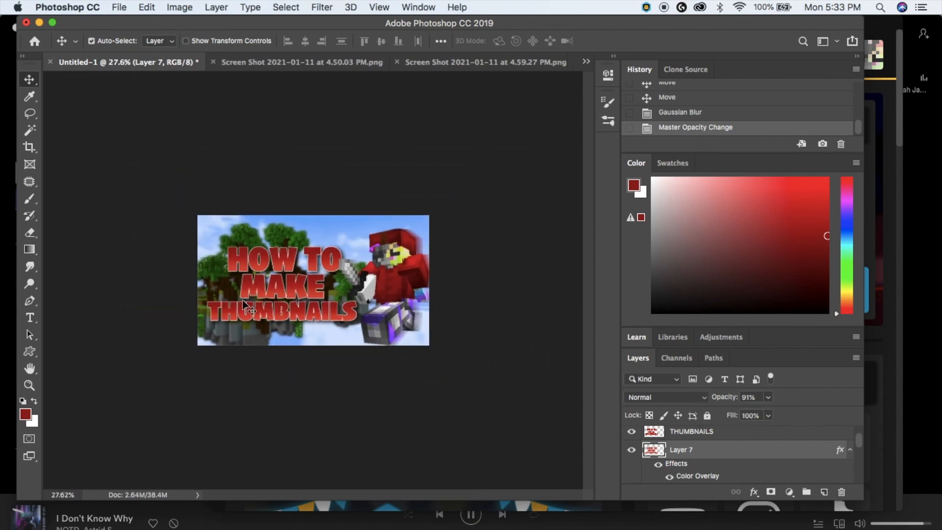
{"action": "scroll", "coordinate": [138, 358], "scroll_direction": "up", "scroll_amount": 1}
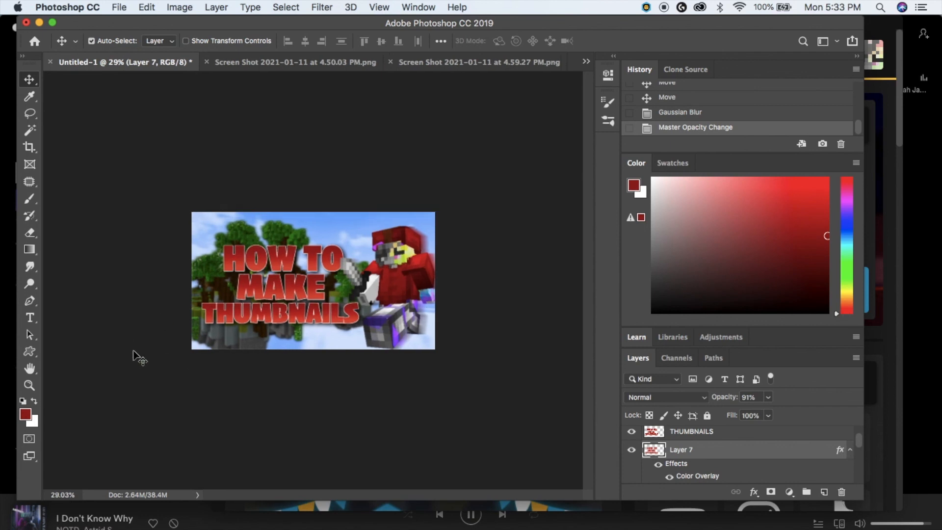
{"action": "scroll", "coordinate": [139, 358], "scroll_direction": "up", "scroll_amount": 3}
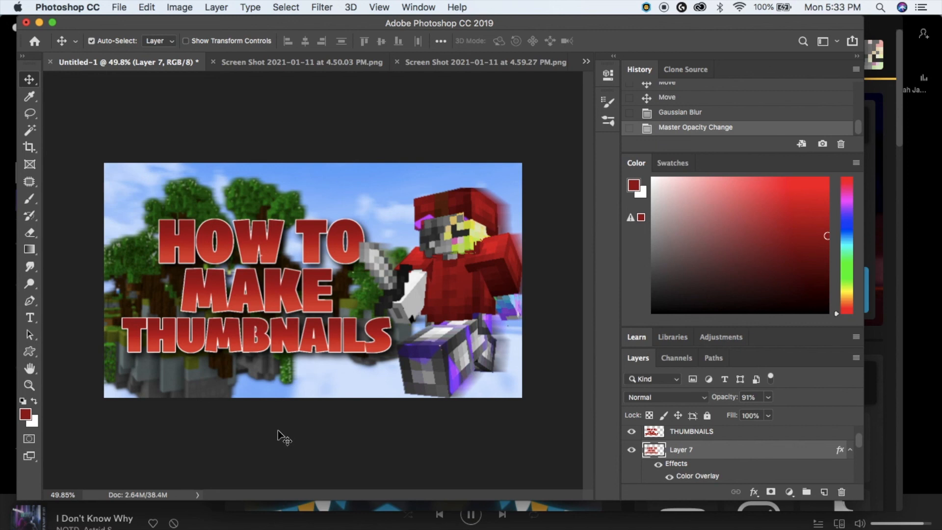
{"action": "scroll", "coordinate": [282, 437], "scroll_direction": "up", "scroll_amount": 3}
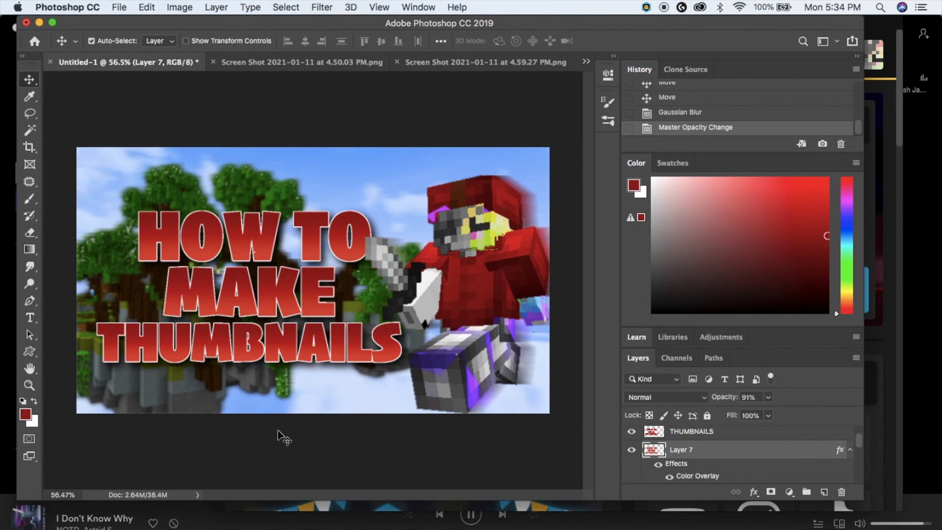
{"action": "scroll", "coordinate": [470, 295], "scroll_direction": "up", "scroll_amount": 1}
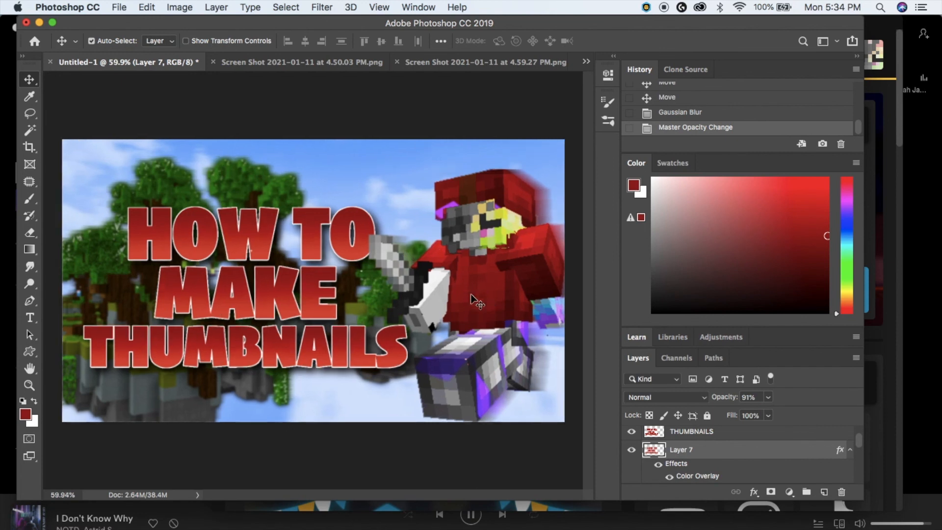
{"action": "scroll", "coordinate": [471, 295], "scroll_direction": "up", "scroll_amount": 3}
{"action": "scroll", "coordinate": [245, 304], "scroll_direction": "down", "scroll_amount": 6}
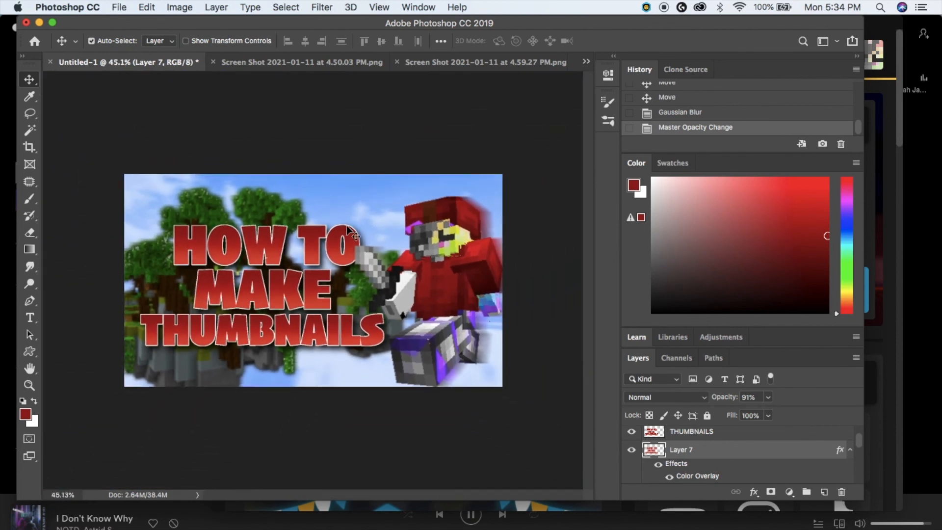
{"action": "scroll", "coordinate": [493, 407], "scroll_direction": "up", "scroll_amount": 5}
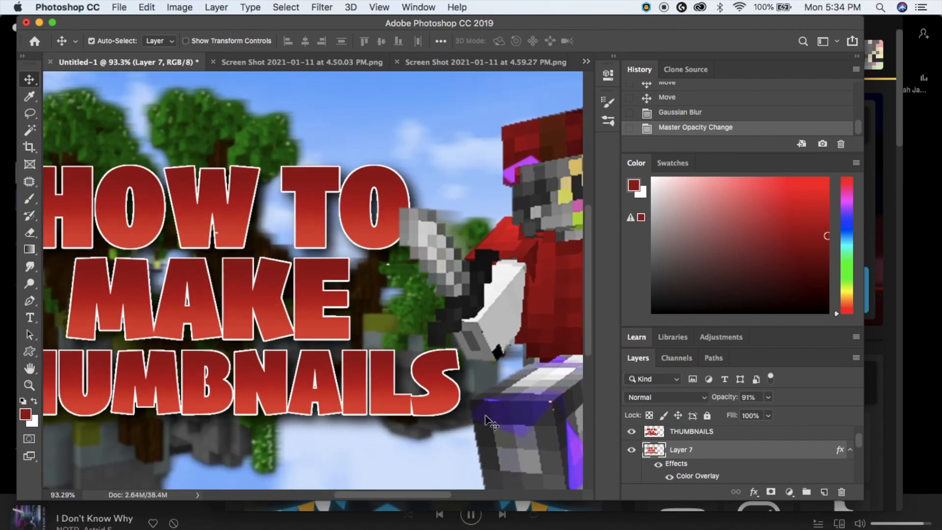
{"action": "scroll", "coordinate": [486, 417], "scroll_direction": "down", "scroll_amount": 4}
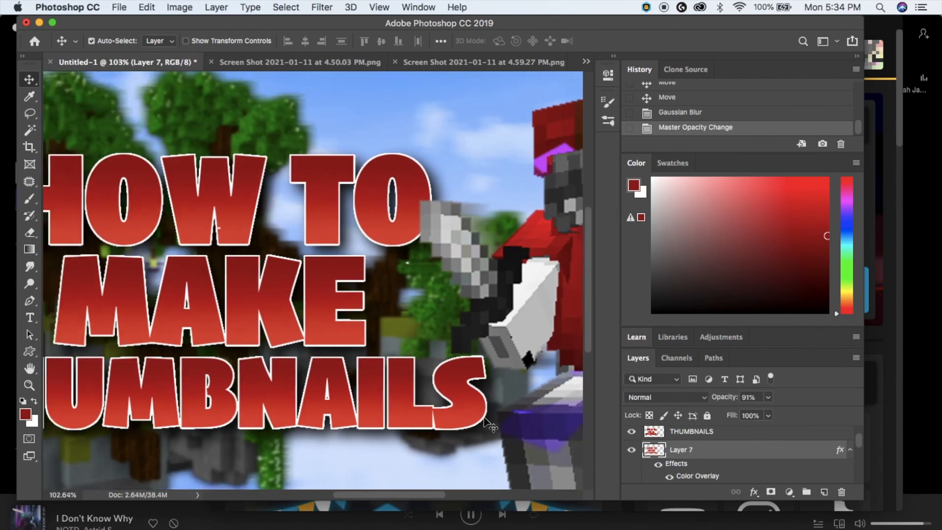
{"action": "scroll", "coordinate": [484, 417], "scroll_direction": "down", "scroll_amount": 1}
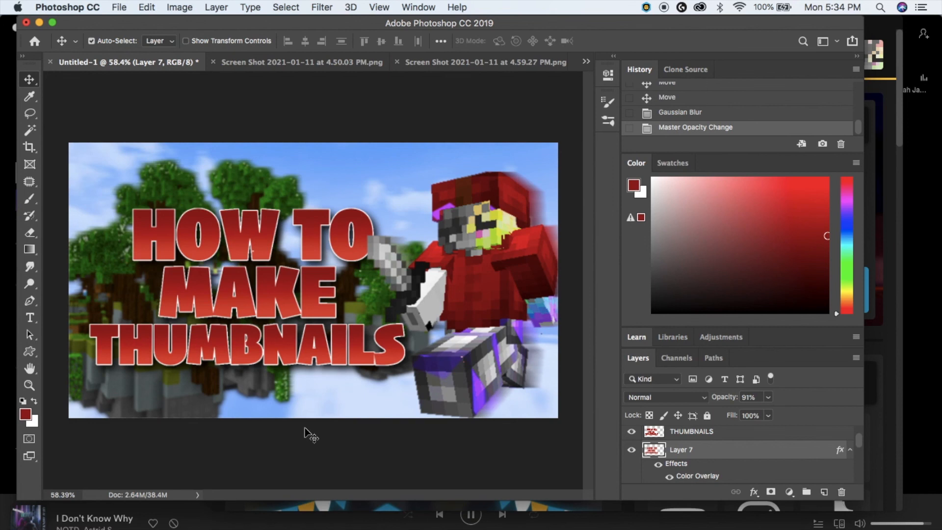
{"action": "scroll", "coordinate": [304, 430], "scroll_direction": "down", "scroll_amount": 2}
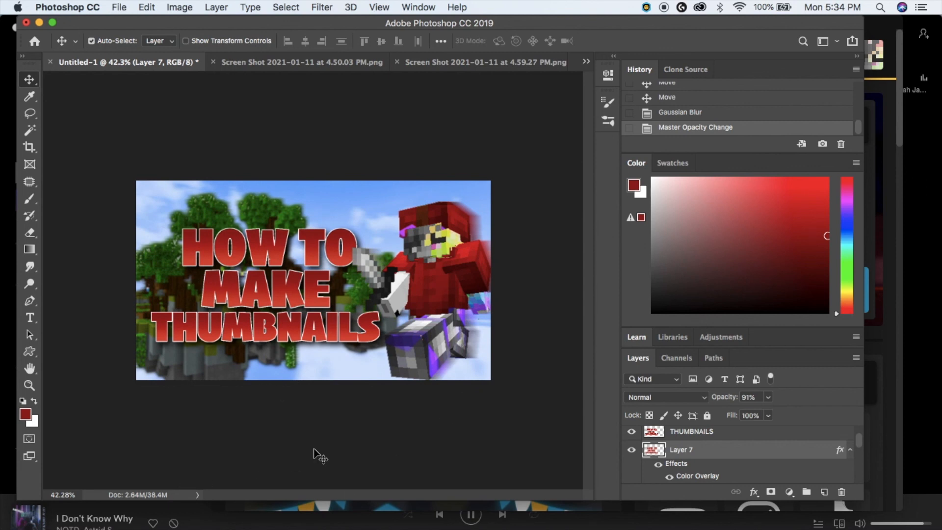
{"action": "scroll", "coordinate": [497, 345], "scroll_direction": "up", "scroll_amount": 1}
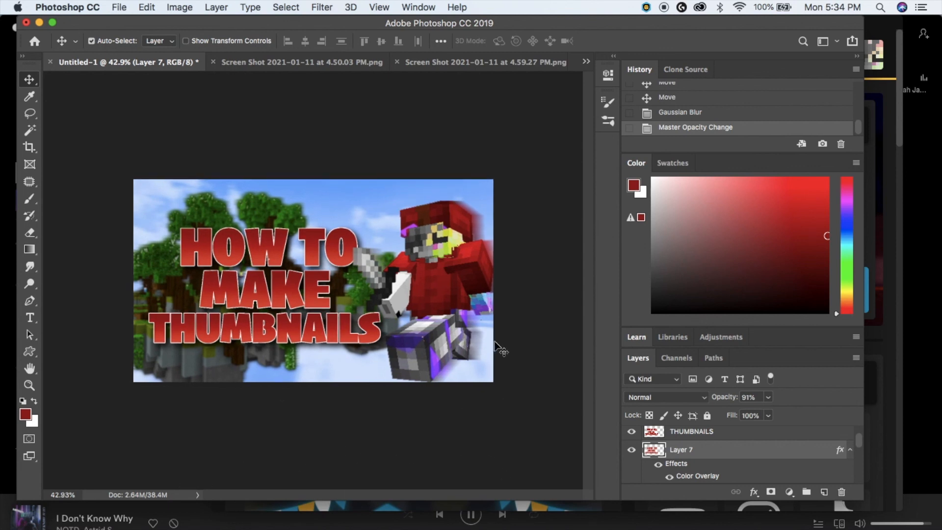
{"action": "scroll", "coordinate": [497, 346], "scroll_direction": "up", "scroll_amount": 2}
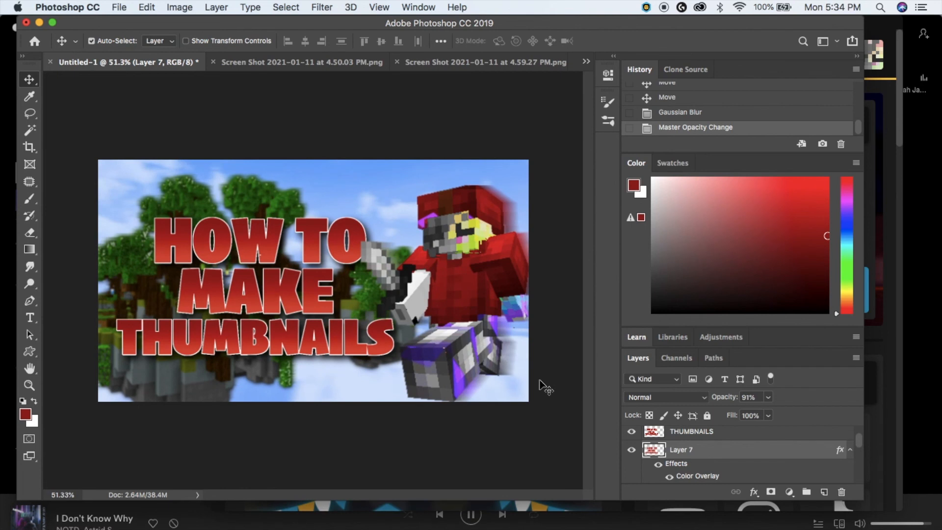